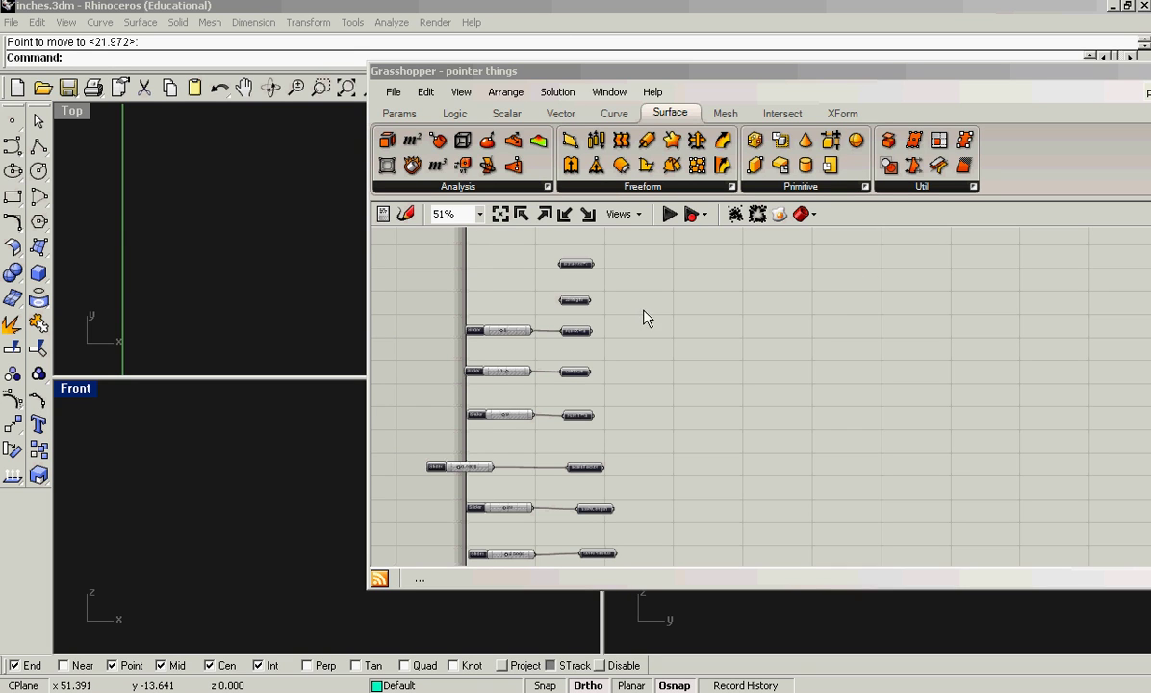
# Add a Series component beside the numXPts and cellSize parameters
pyautogui.moveTo(653, 392); pyautogui.dragTo(704, 392, button='right')
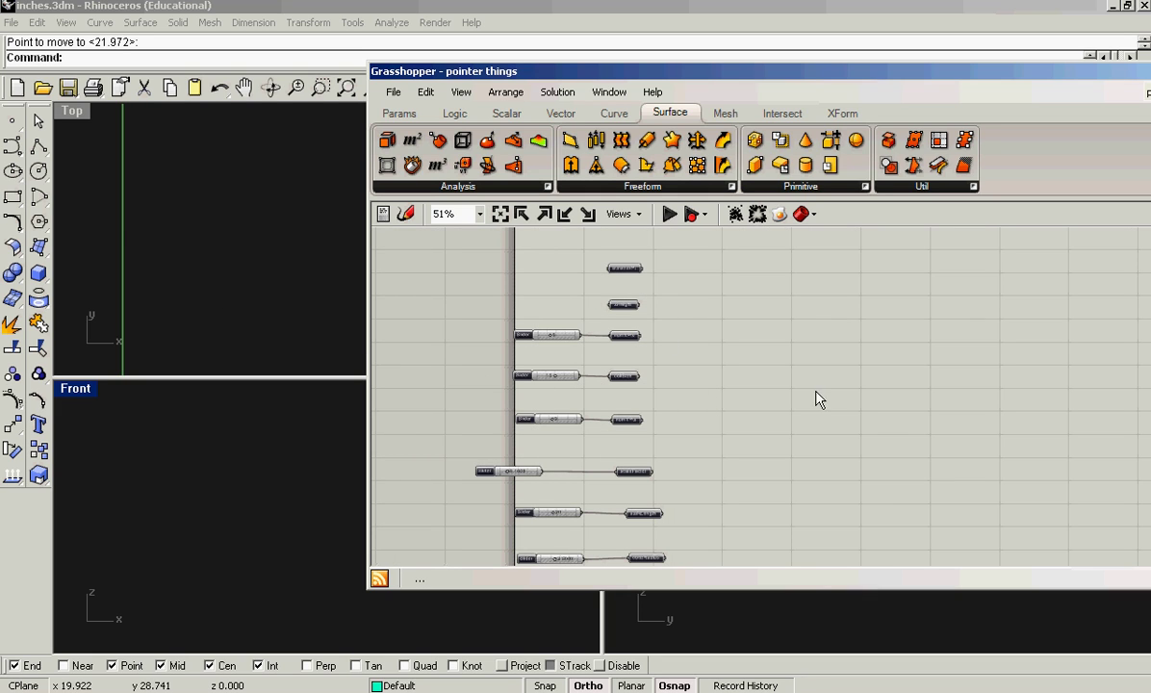
pyautogui.click(382, 113)
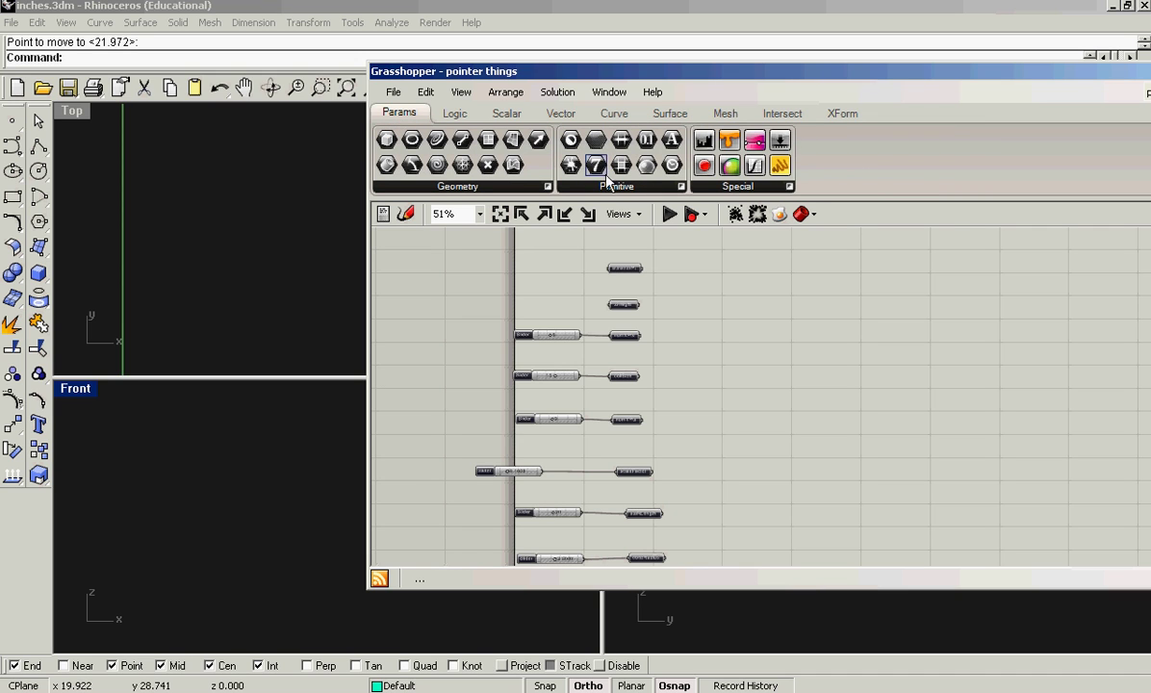
pyautogui.click(455, 113)
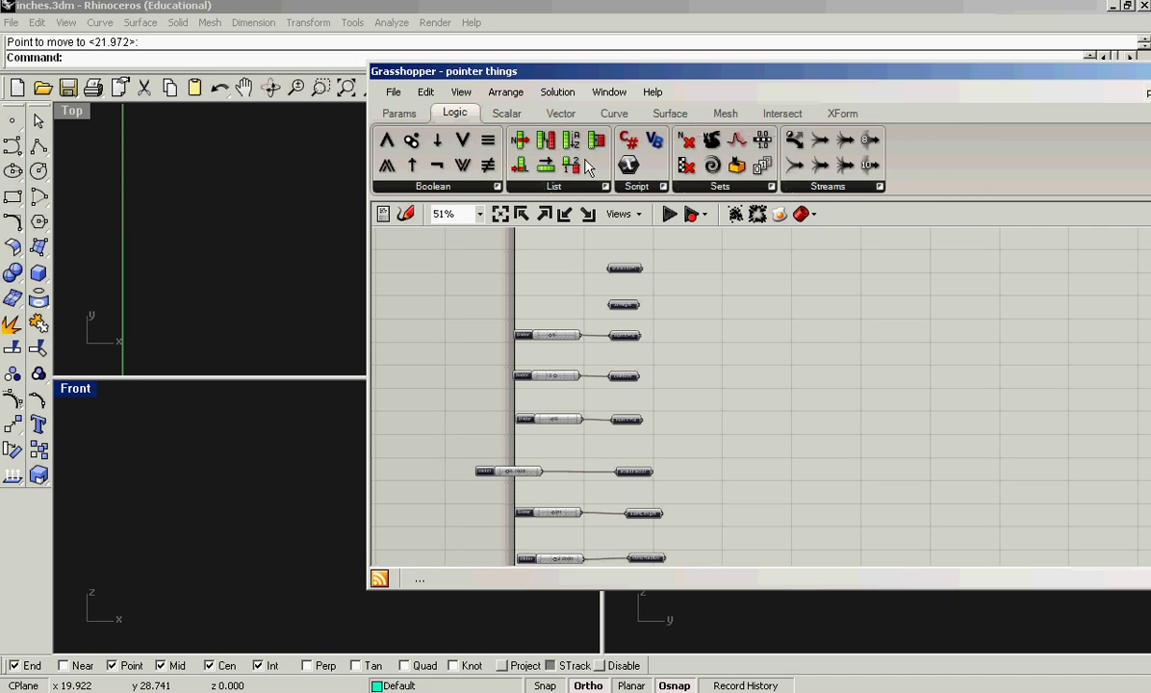
pyautogui.click(773, 187)
pyautogui.moveTo(732, 385); pyautogui.dragTo(720, 380)
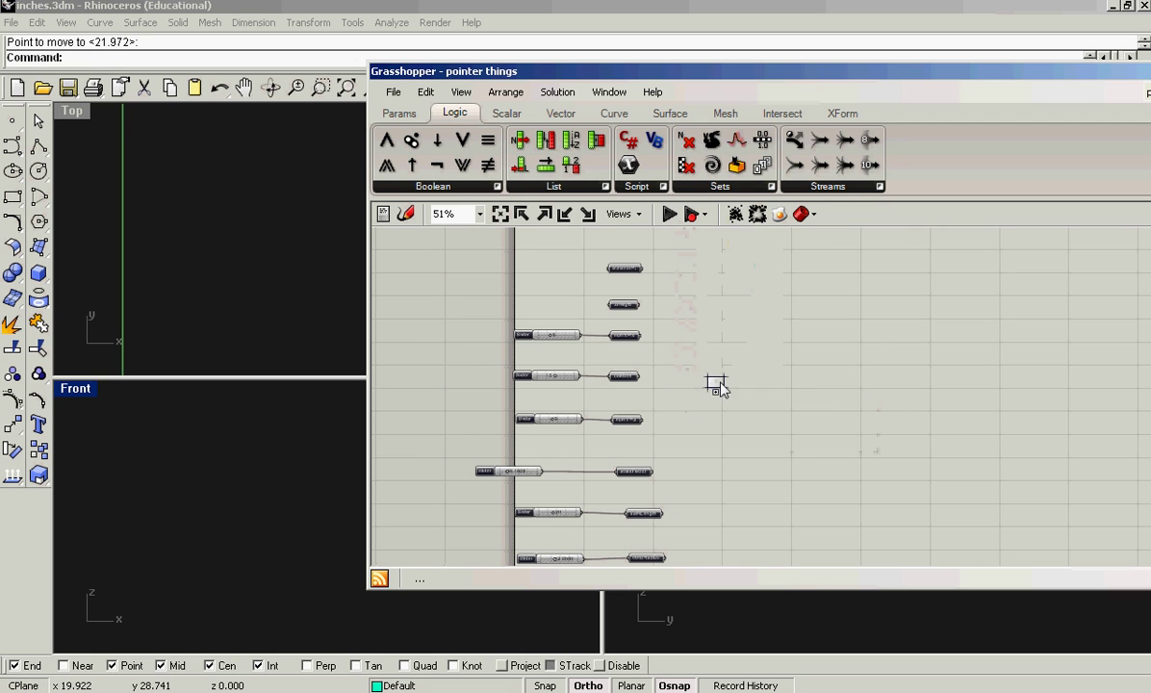
pyautogui.scroll(2, 727, 385)
pyautogui.moveTo(603, 351); pyautogui.dragTo(670, 346, button='right')
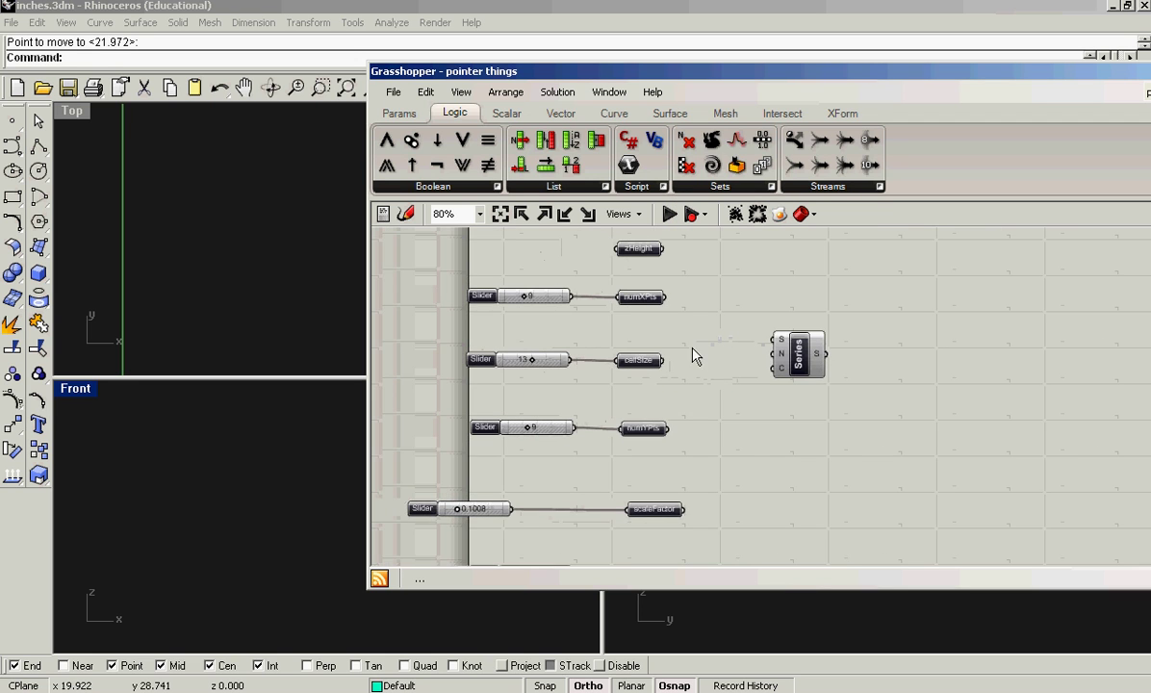
pyautogui.moveTo(614, 302); pyautogui.dragTo(643, 388, button='right')
pyautogui.moveTo(814, 418); pyautogui.dragTo(787, 400)
# Connect numXPts to the Series component's C input and cellSize to its N input
pyautogui.scroll(3, 699, 438)
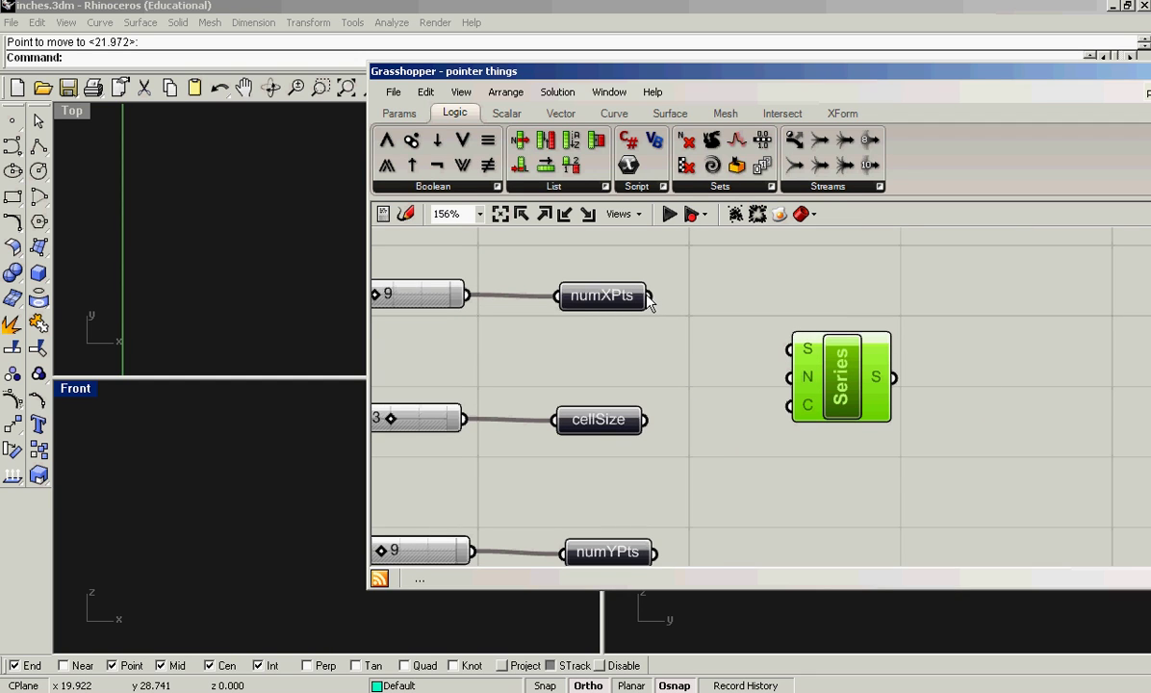
pyautogui.moveTo(649, 302); pyautogui.dragTo(791, 405)
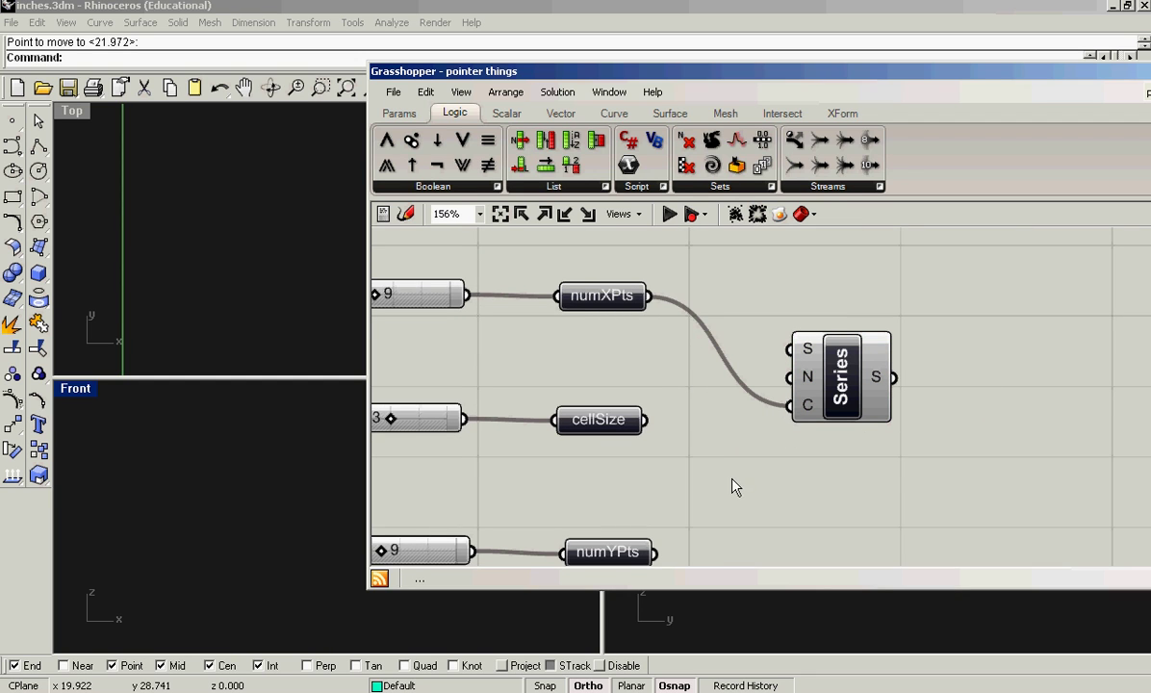
pyautogui.moveTo(736, 485); pyautogui.dragTo(829, 480, button='right')
pyautogui.moveTo(736, 413); pyautogui.dragTo(887, 371)
# Duplicate the Series component below the original and connect numYPts to the copy's C input in place of numXPts
pyautogui.scroll(-3, 833, 389)
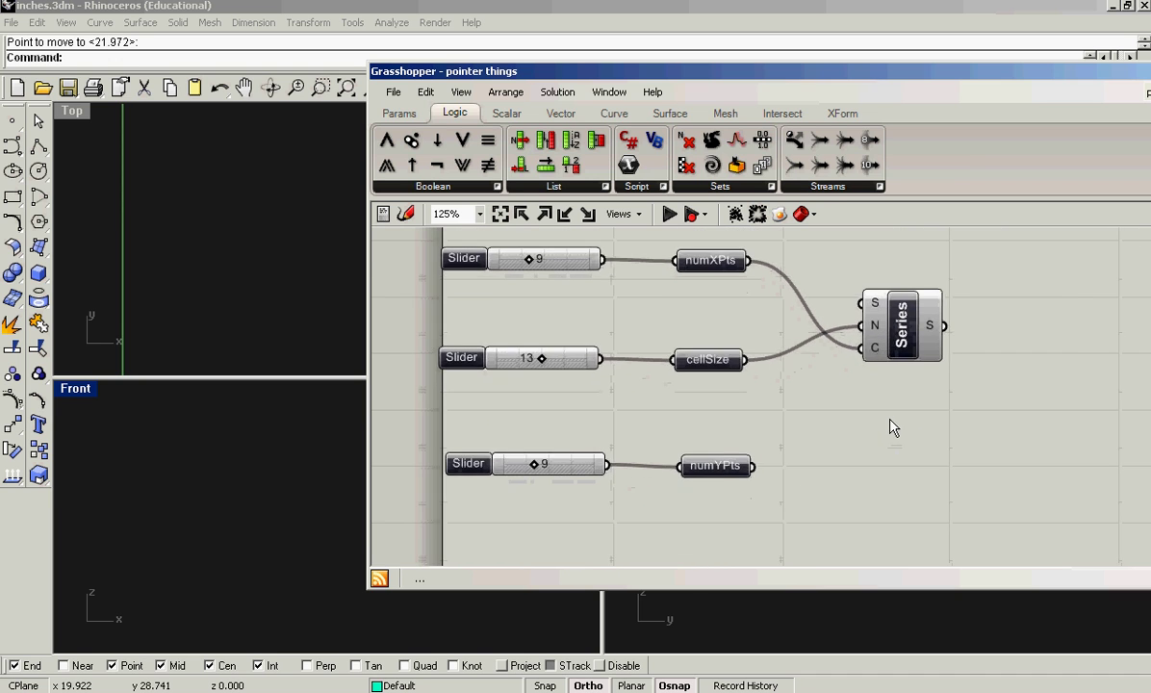
pyautogui.click(911, 364)
pyautogui.moveTo(910, 364); pyautogui.dragTo(897, 460)
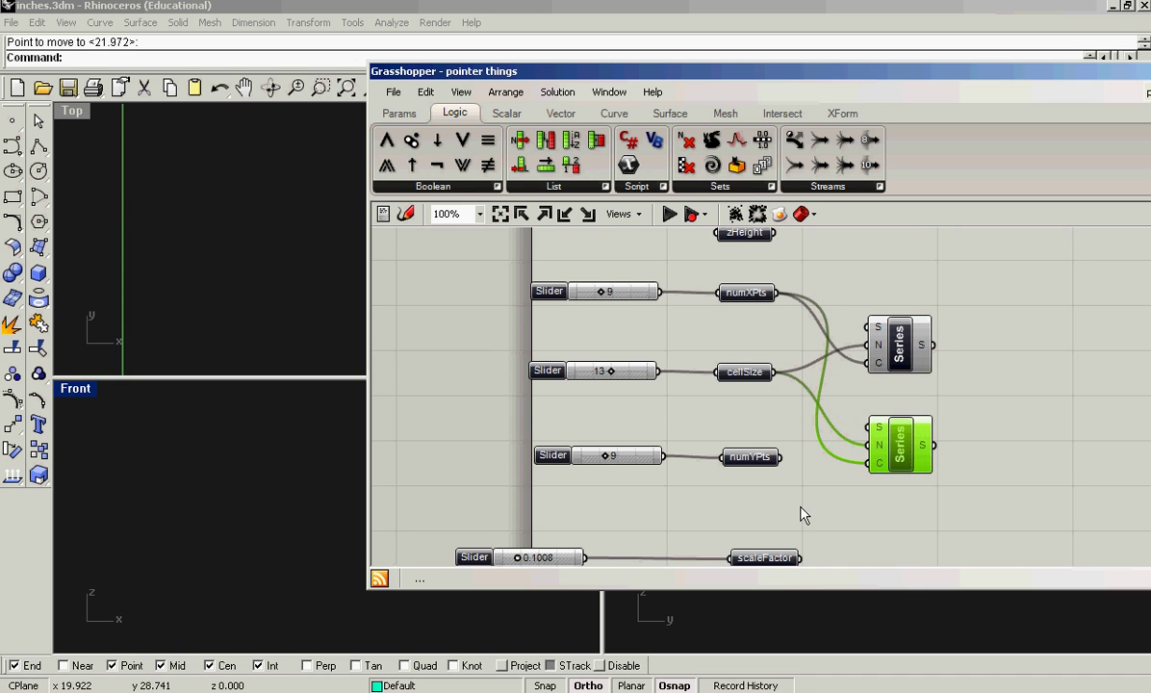
pyautogui.scroll(2, 835, 481)
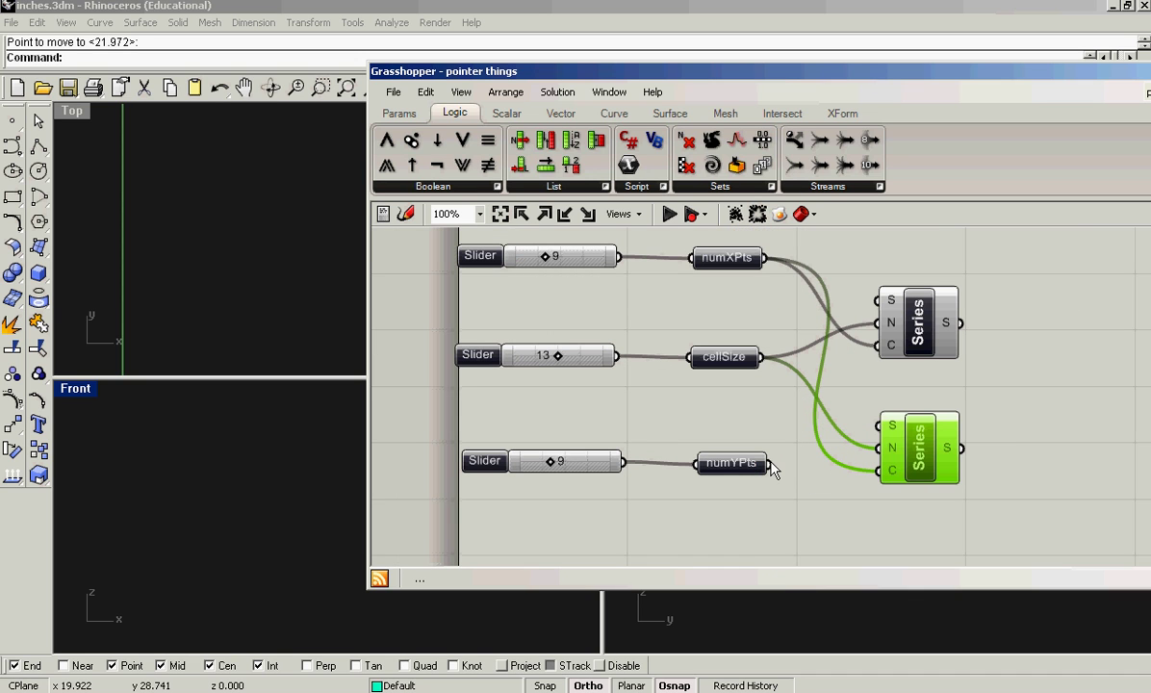
pyautogui.moveTo(770, 465); pyautogui.dragTo(890, 471)
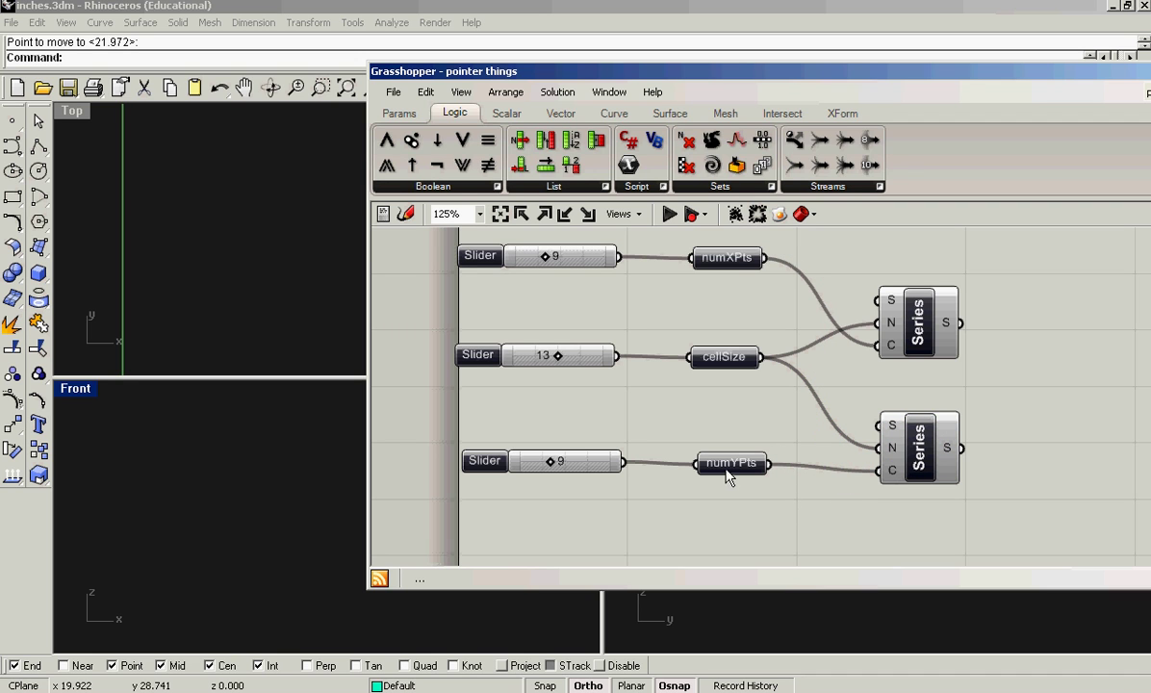
# Add a Point XYZ component and connect the upper Series to its X input and the lower Series to Y
pyautogui.moveTo(819, 511); pyautogui.dragTo(774, 510, button='right')
pyautogui.scroll(-1, 862, 508)
pyautogui.click(561, 114)
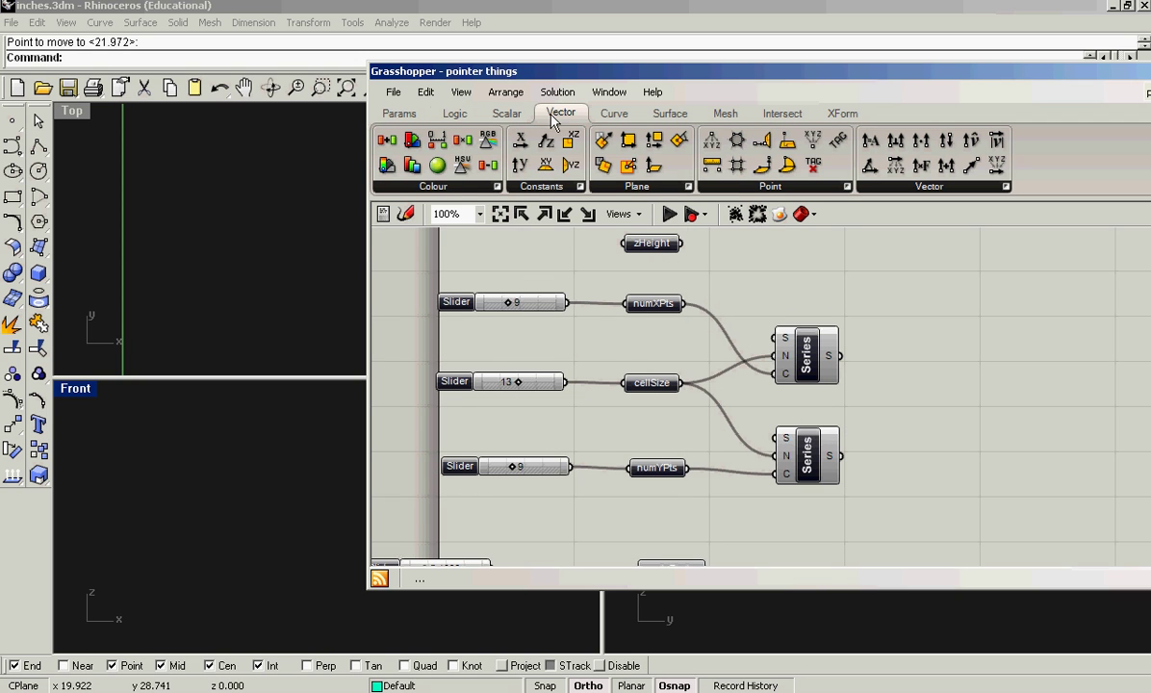
pyautogui.click(848, 188)
pyautogui.moveTo(881, 265); pyautogui.dragTo(941, 415)
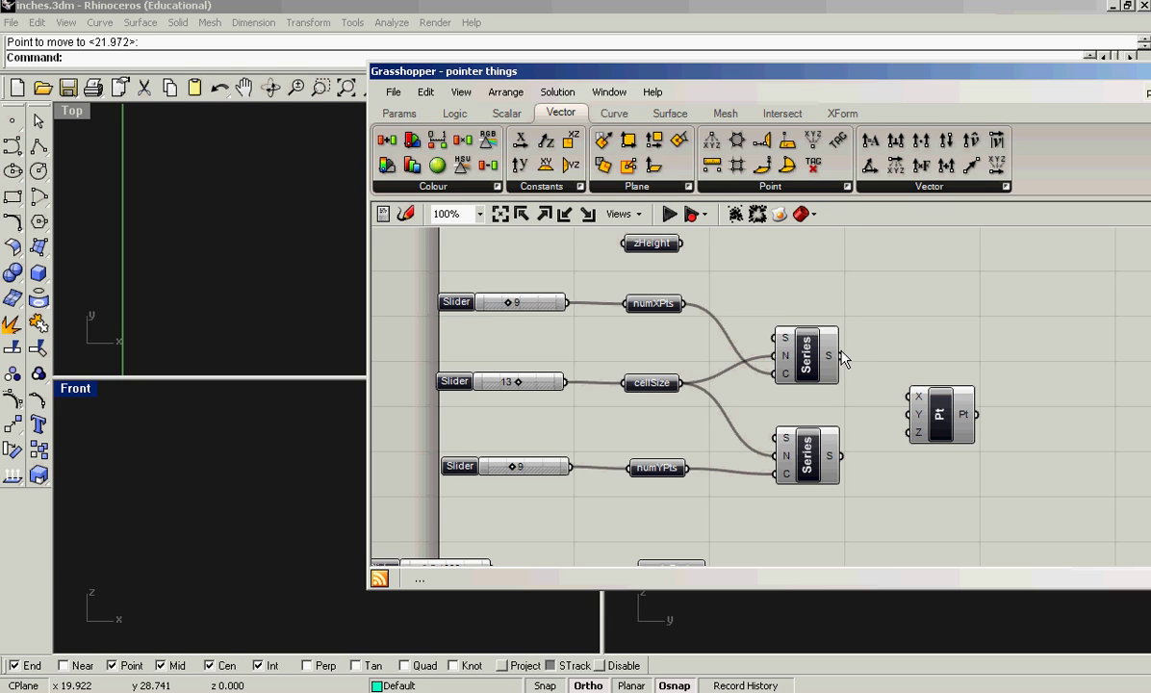
pyautogui.moveTo(841, 355); pyautogui.dragTo(910, 395)
pyautogui.moveTo(840, 455); pyautogui.dragTo(910, 414)
# Connect the zHeight parameter to the Z input of the Pt component
pyautogui.click(653, 245)
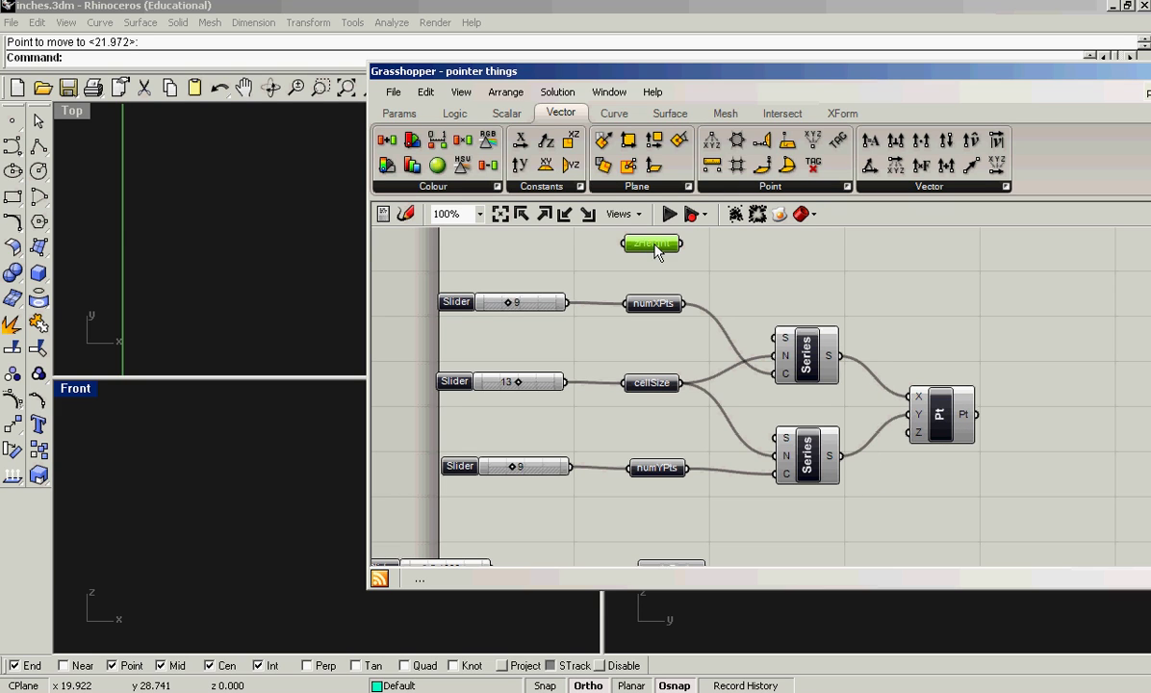
pyautogui.rightClick(657, 252)
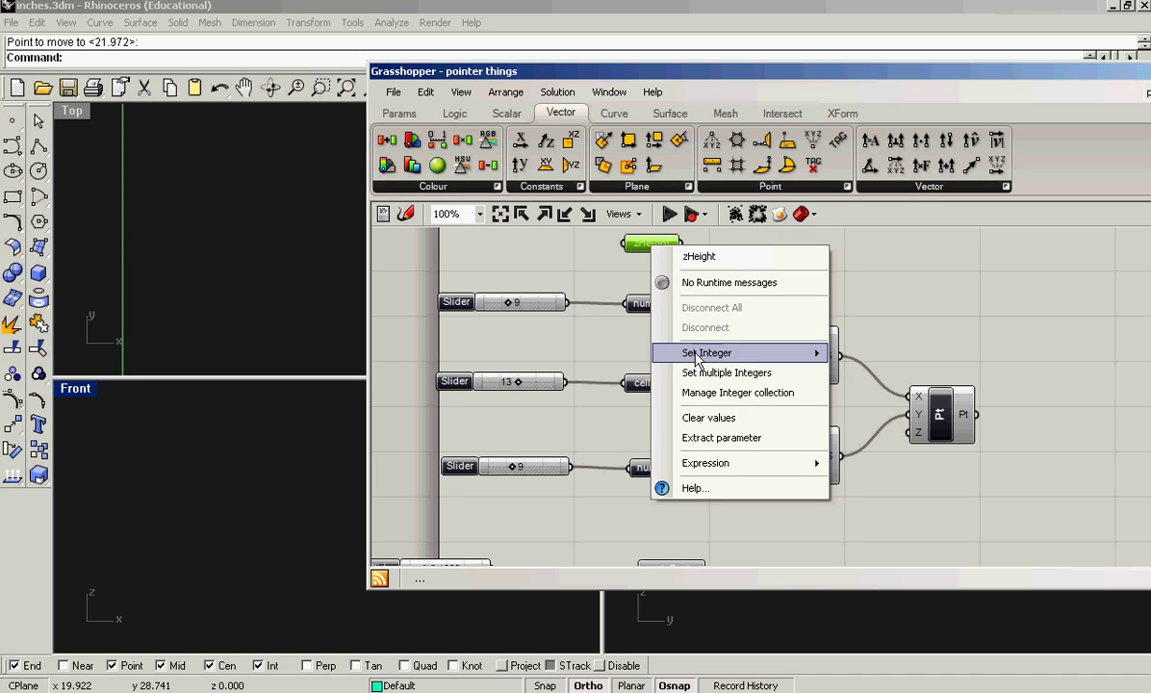
pyautogui.click(879, 299)
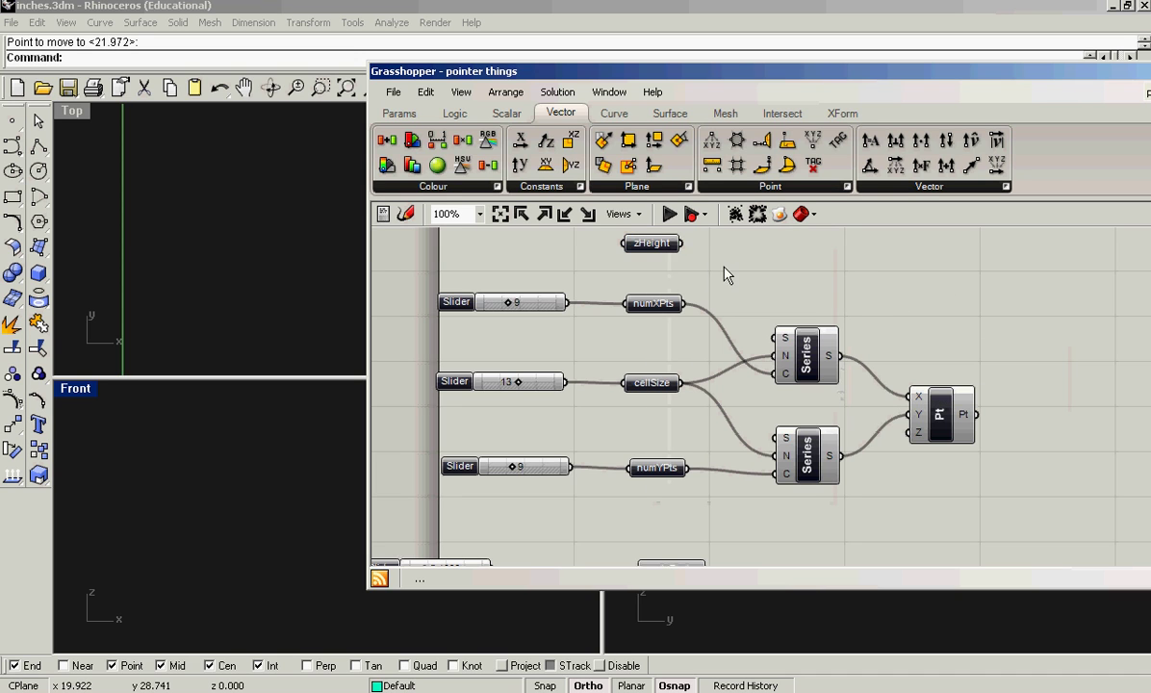
pyautogui.moveTo(680, 245); pyautogui.dragTo(907, 435)
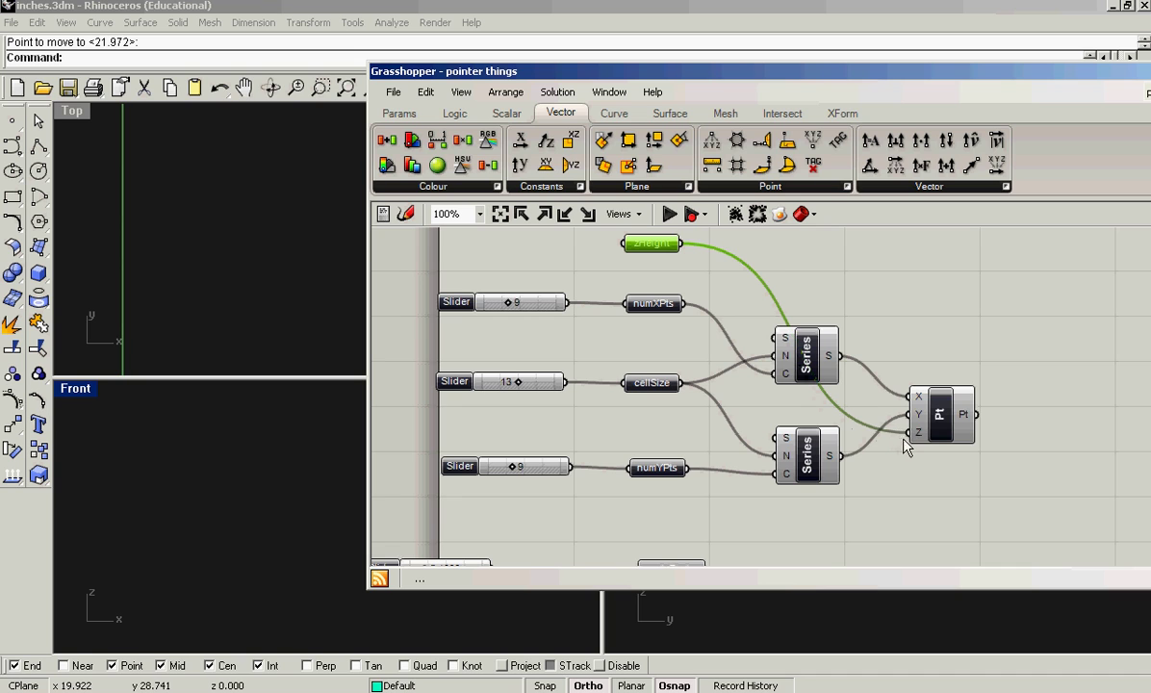
# Highlight the Pt component and examine the layout of its points in Rhino's Top viewport
pyautogui.click(929, 424)
pyautogui.click(216, 283)
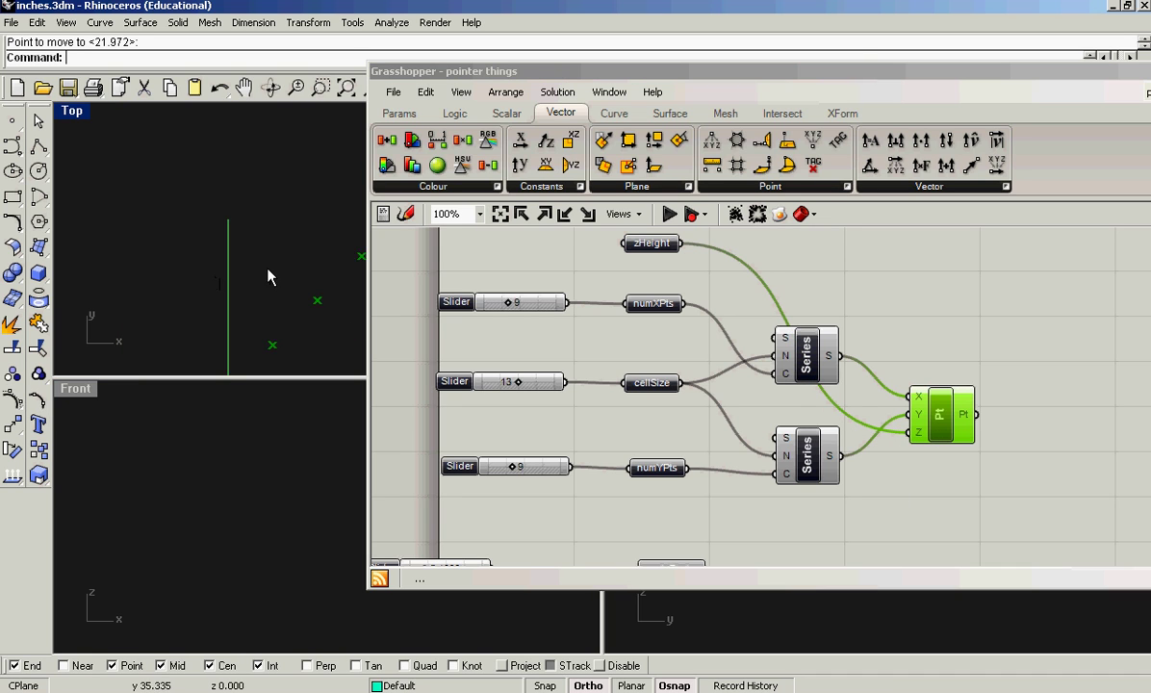
pyautogui.scroll(-1, 302, 287)
pyautogui.moveTo(314, 275); pyautogui.dragTo(259, 300, button='right')
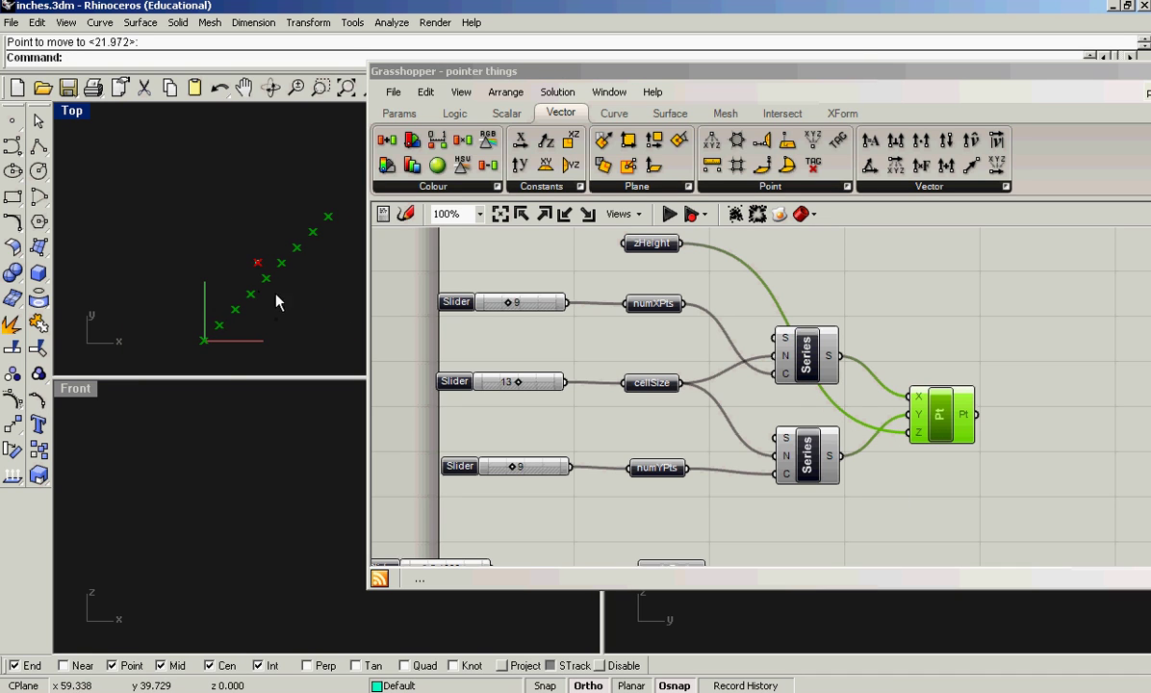
pyautogui.scroll(2, 288, 293)
pyautogui.scroll(2, 289, 300)
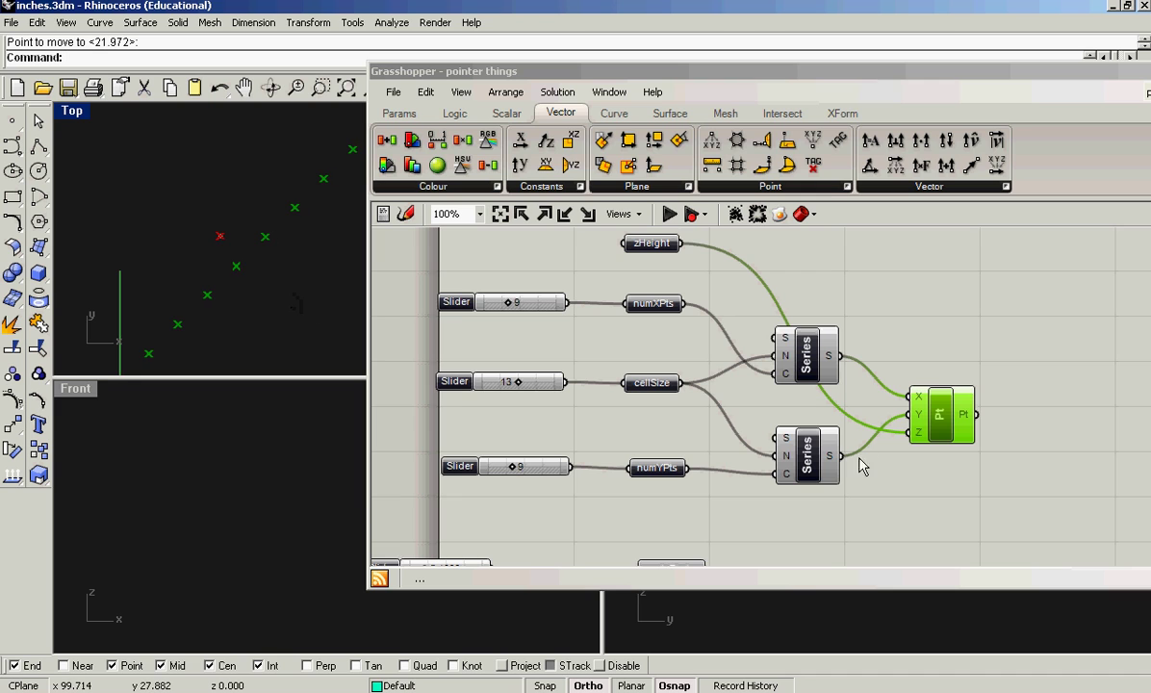
# Shift the Pt component farther from the Series components and set its data matching to Cross reference
pyautogui.moveTo(938, 426); pyautogui.dragTo(994, 423)
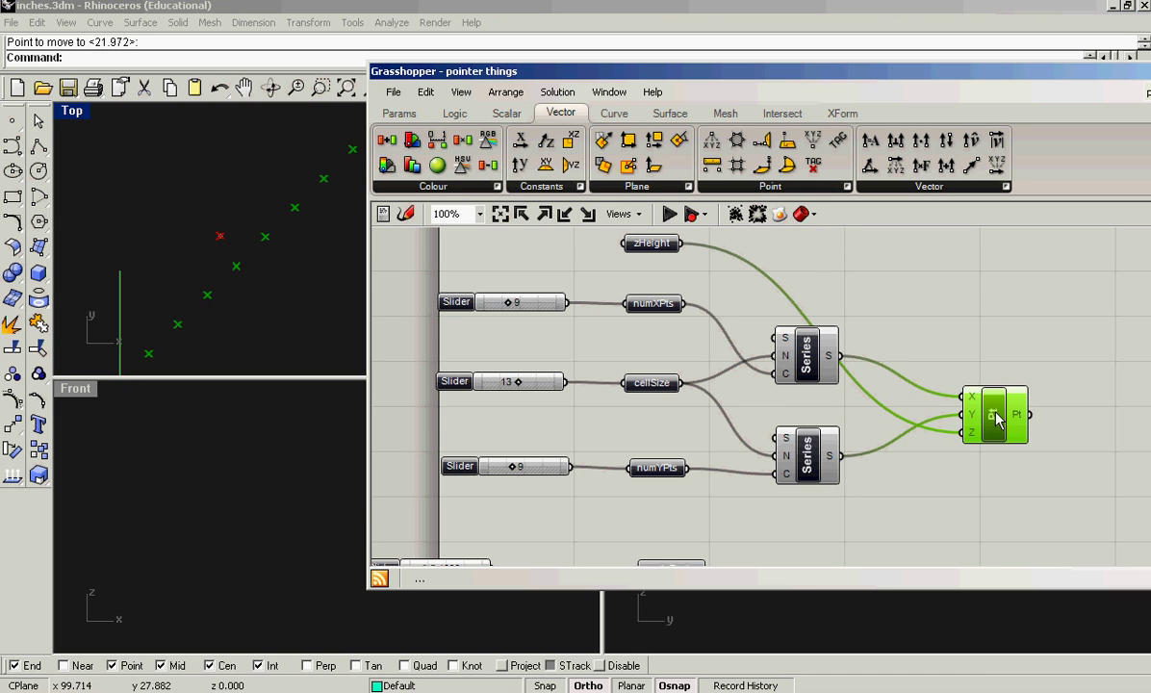
pyautogui.rightClick(995, 420)
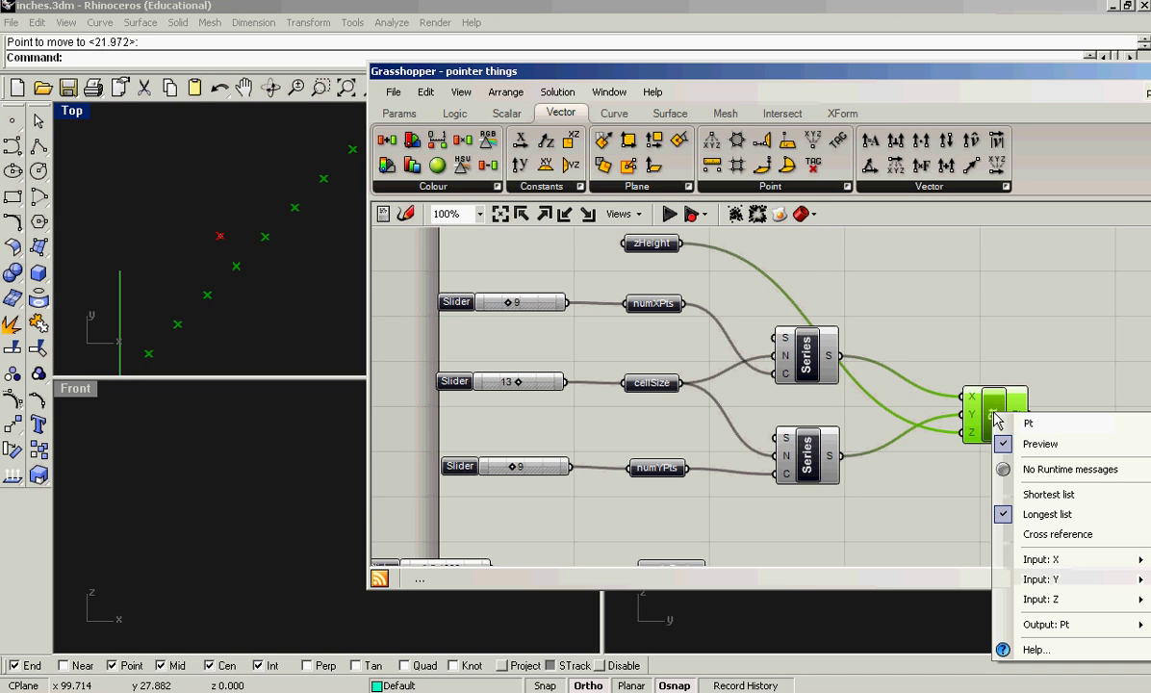
pyautogui.click(1007, 535)
pyautogui.click(205, 240)
pyautogui.scroll(-5, 219, 240)
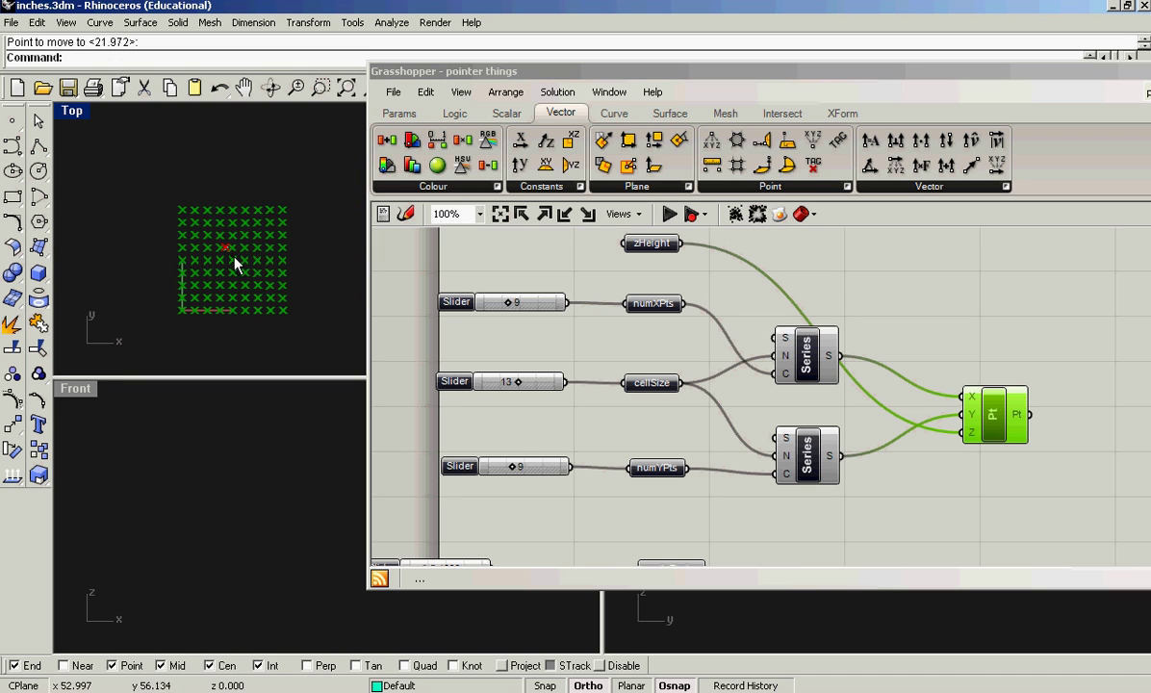
# Set the slider feeding numYPts to 11
pyautogui.moveTo(509, 467)
pyautogui.mouseDown()
pyautogui.moveTo(525, 466)
pyautogui.moveTo(514, 452)
pyautogui.mouseUp()
pyautogui.click(810, 416)
pyautogui.scroll(-1, 818, 423)
pyautogui.scroll(1, 823, 429)
# Highlight the attractorPt parameter and move its Rhino point up about 96 units in the Top viewport
pyautogui.click(751, 319)
pyautogui.scroll(1, 751, 325)
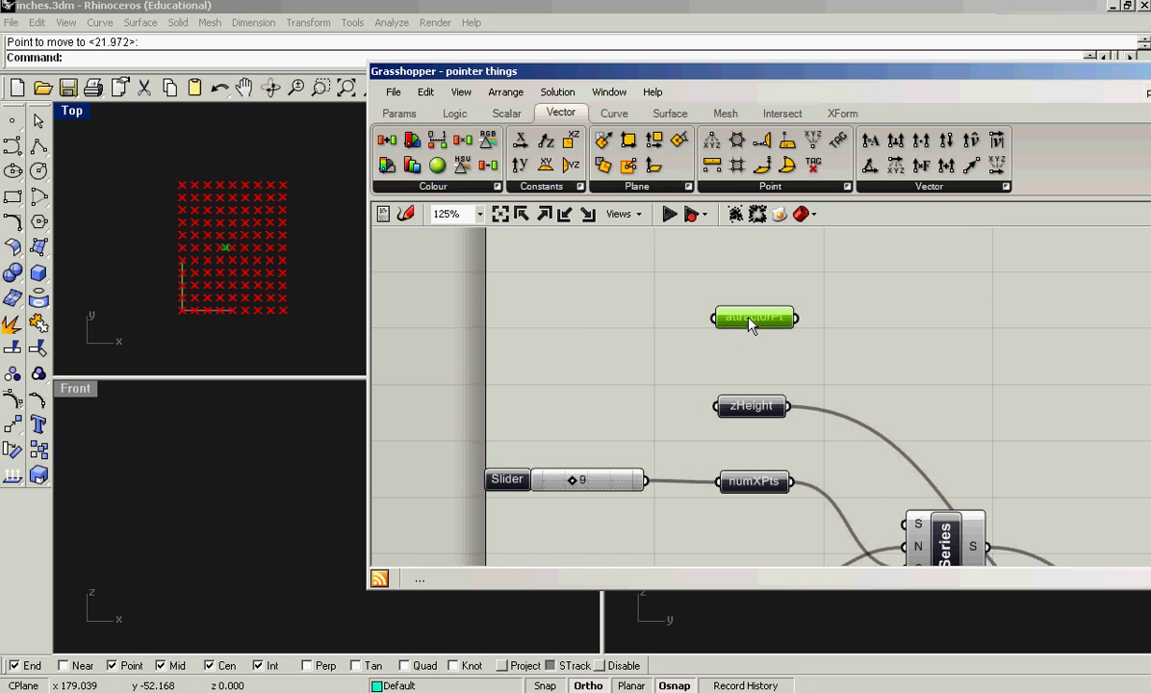
pyautogui.click(224, 248)
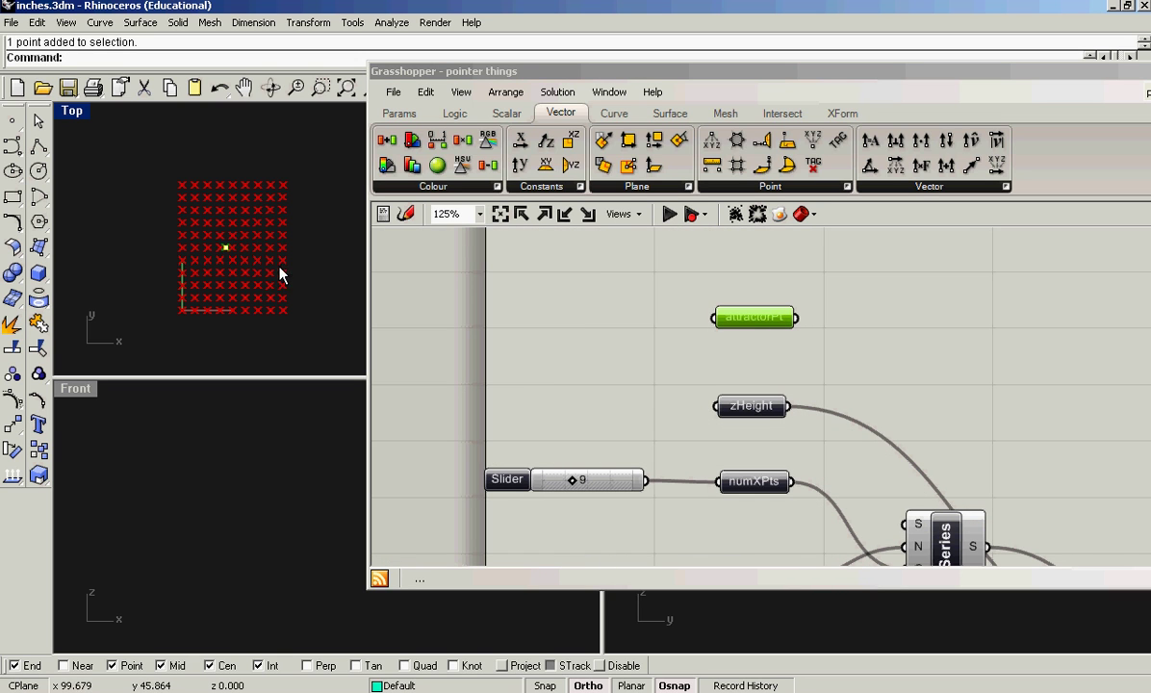
pyautogui.write('m')
pyautogui.press('Return')
pyautogui.click(326, 261)
pyautogui.click(325, 169)
# Move the attractor point back down to the middle of the point grid in the Top viewport
pyautogui.click(252, 159)
pyautogui.moveTo(205, 150); pyautogui.dragTo(252, 162)
pyautogui.press('Return')
pyautogui.click(317, 164)
pyautogui.click(327, 266)
pyautogui.rightClick(753, 318)
pyautogui.click(574, 322)
# Add a Distance component beyond the Pt component and connect attractorPt to its A input
pyautogui.scroll(-3, 718, 330)
pyautogui.moveTo(838, 378); pyautogui.dragTo(738, 366, button='right')
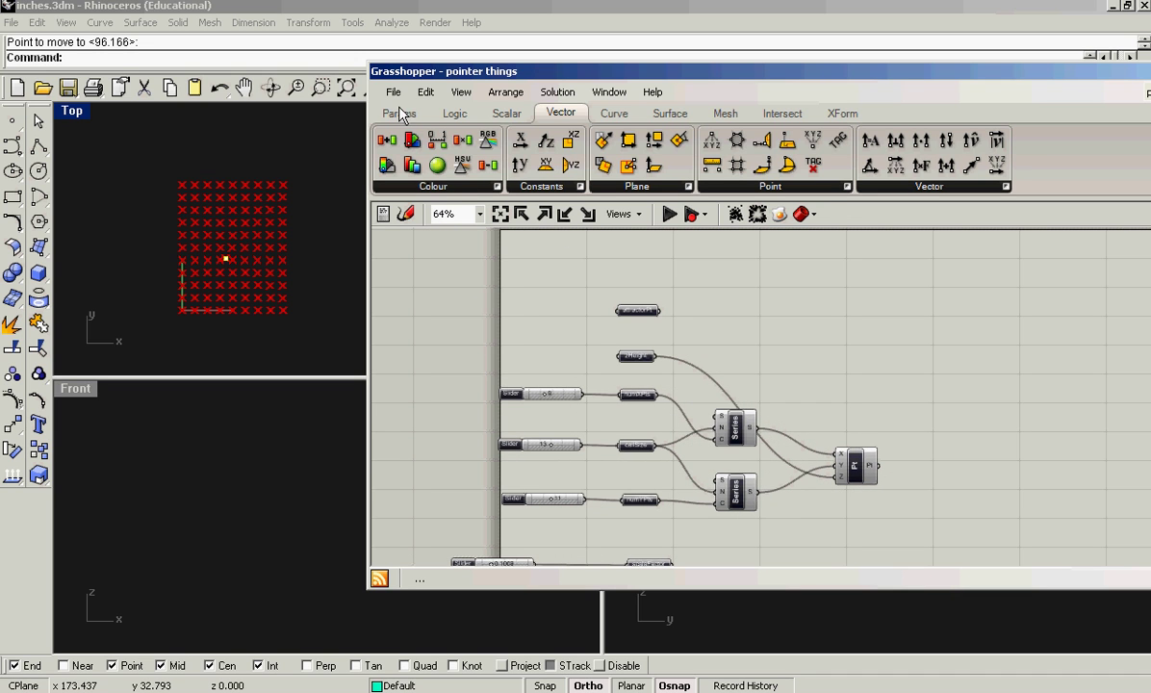
pyautogui.click(612, 113)
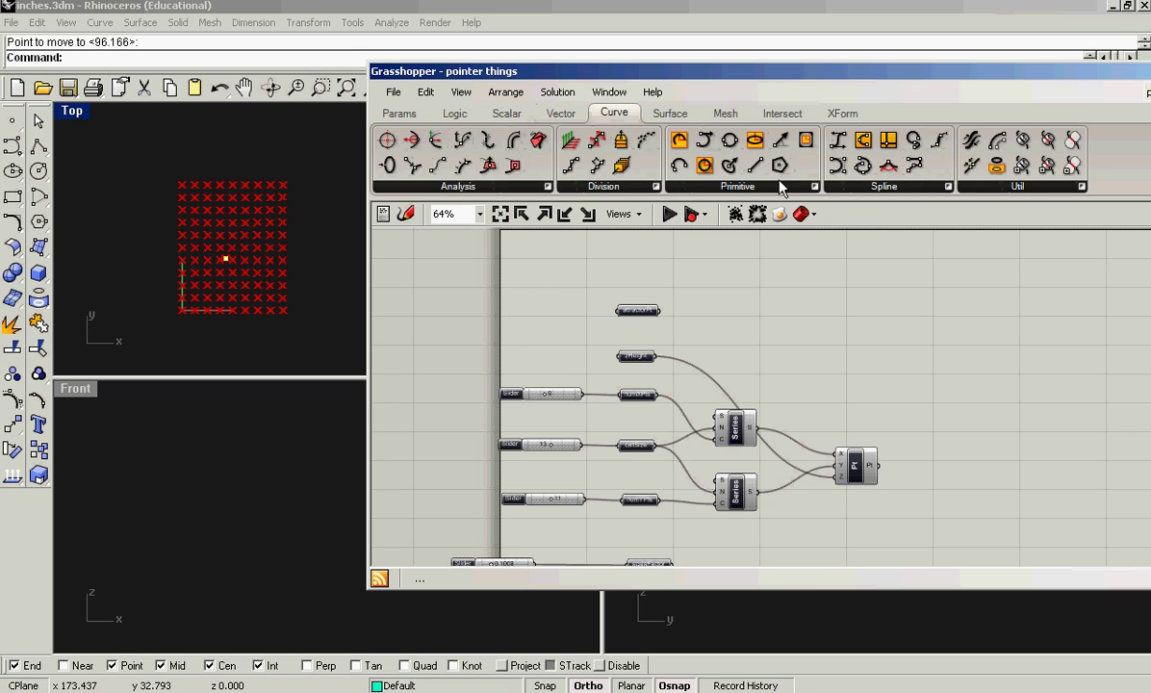
pyautogui.click(567, 116)
pyautogui.click(847, 186)
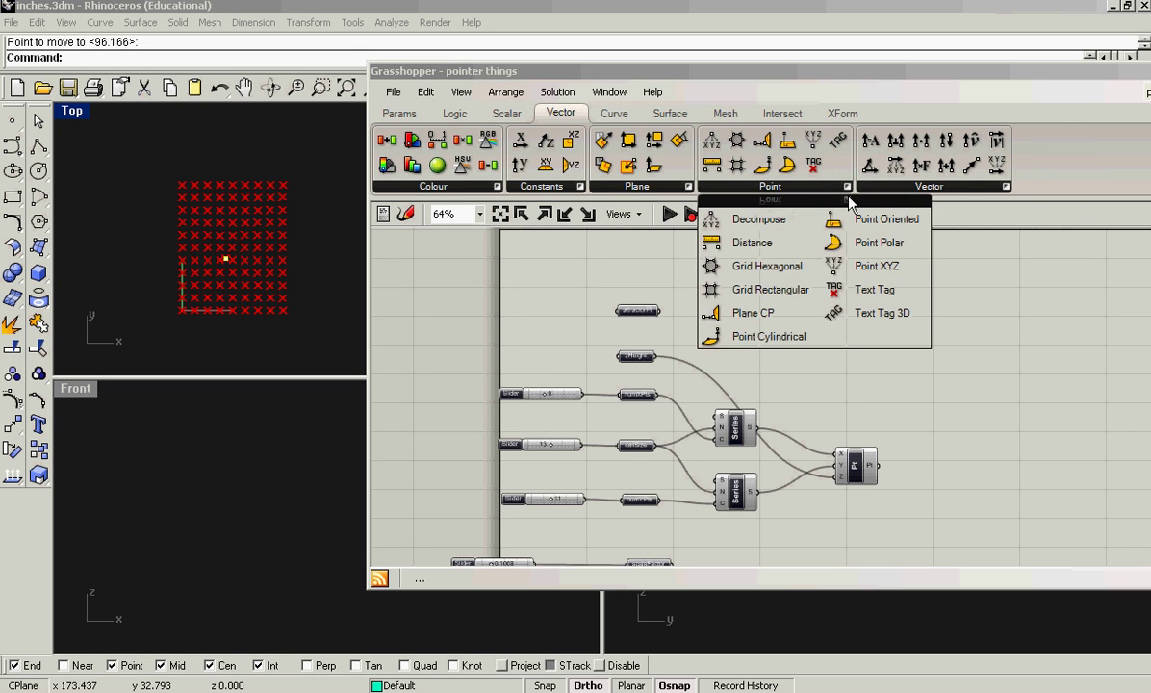
pyautogui.moveTo(736, 248); pyautogui.dragTo(874, 377)
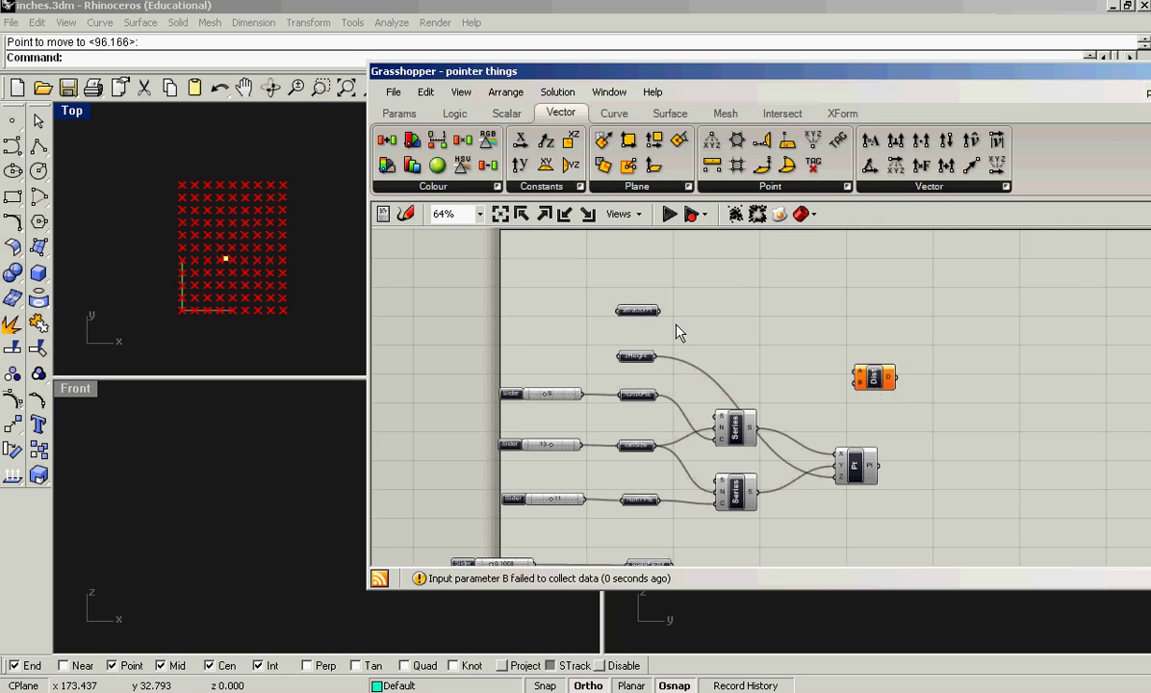
pyautogui.moveTo(659, 311); pyautogui.dragTo(973, 384)
# Add a Point parameter beside the Pt component and connect the Pt output to it
pyautogui.click(398, 112)
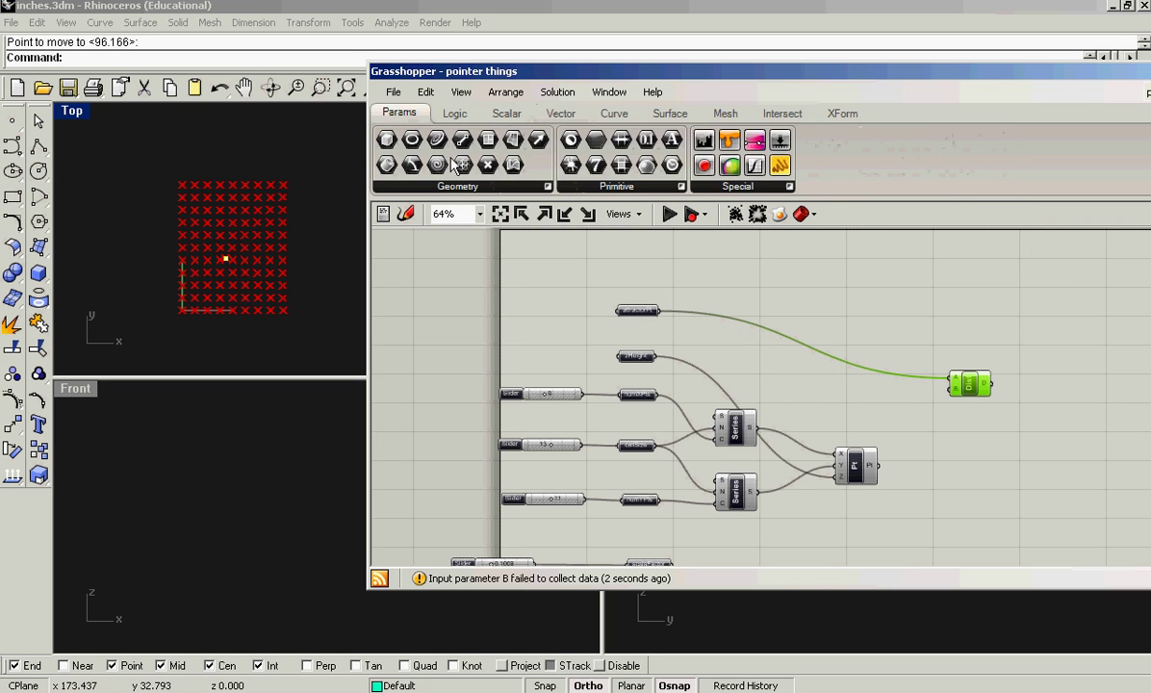
pyautogui.moveTo(487, 165); pyautogui.dragTo(952, 471)
pyautogui.scroll(2, 948, 491)
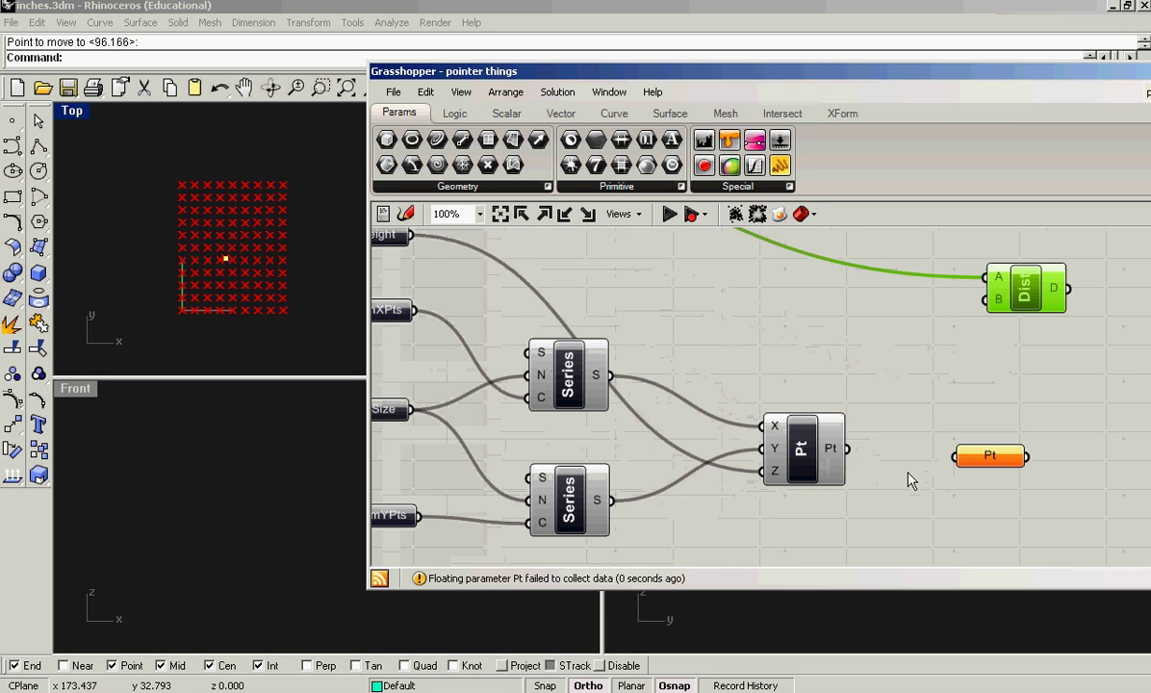
pyautogui.moveTo(846, 449); pyautogui.dragTo(955, 456)
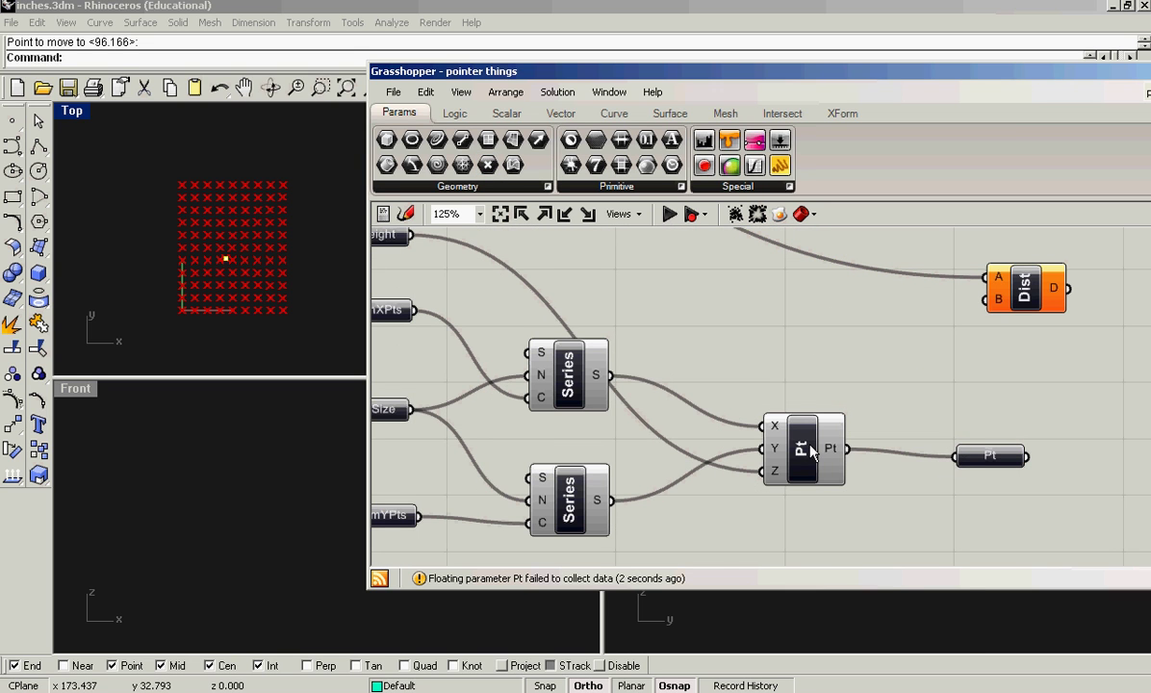
# Turn off the Pt component's preview and rename the Point parameter connected to it pointField
pyautogui.rightClick(811, 452)
pyautogui.click(971, 480)
pyautogui.rightClick(996, 456)
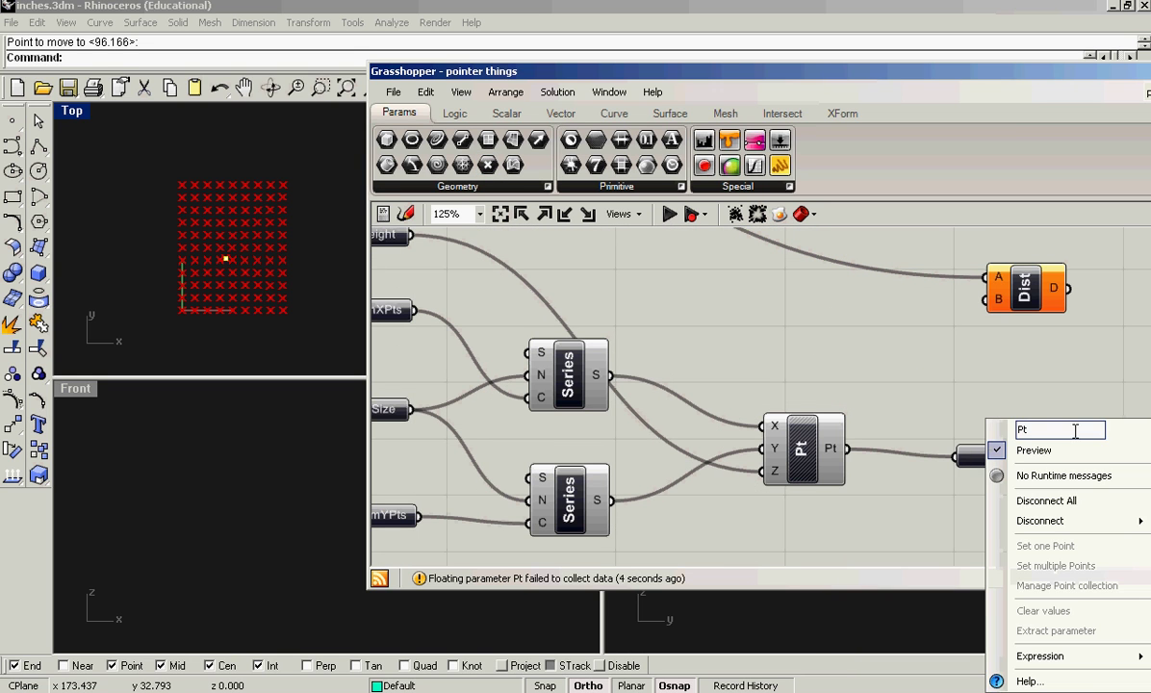
pyautogui.moveTo(1075, 432); pyautogui.dragTo(902, 432)
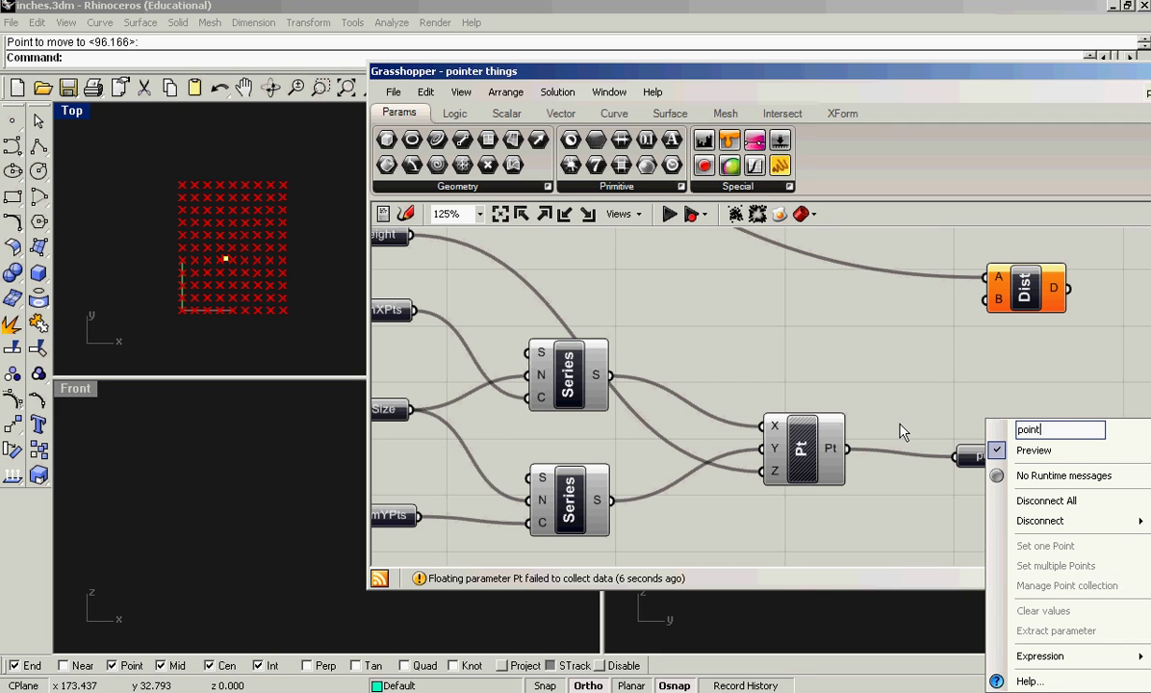
pyautogui.press('Return')
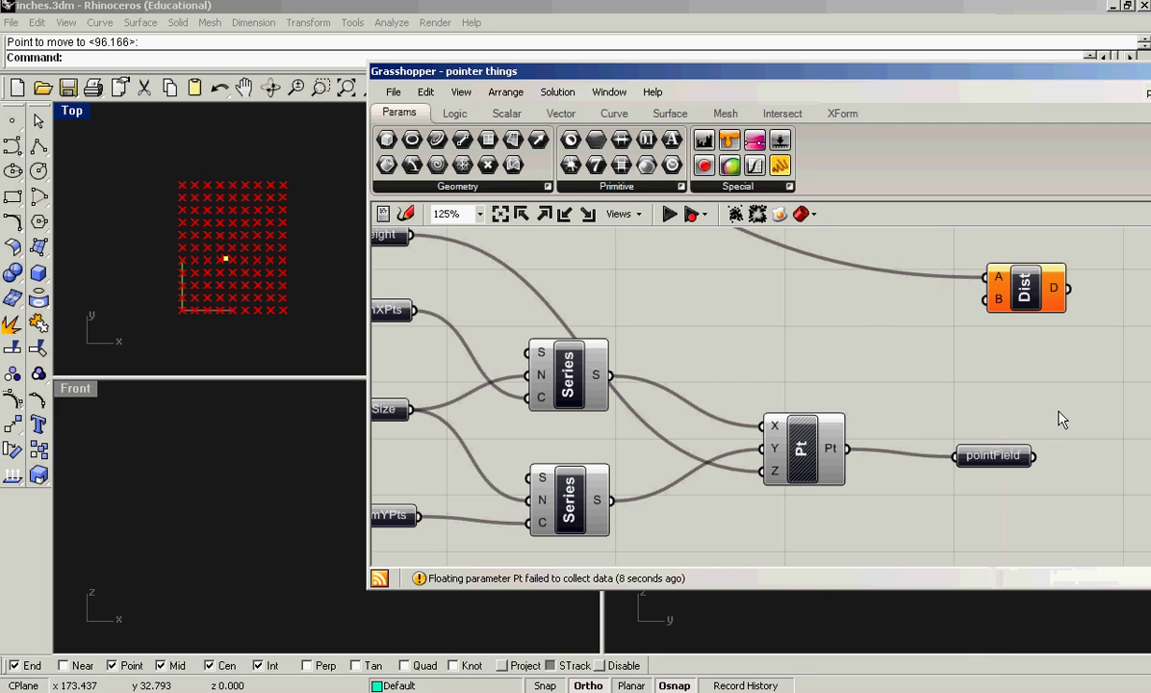
# Connect pointField to the Distance component's B input and move the two components farther apart
pyautogui.moveTo(1036, 456); pyautogui.dragTo(985, 299)
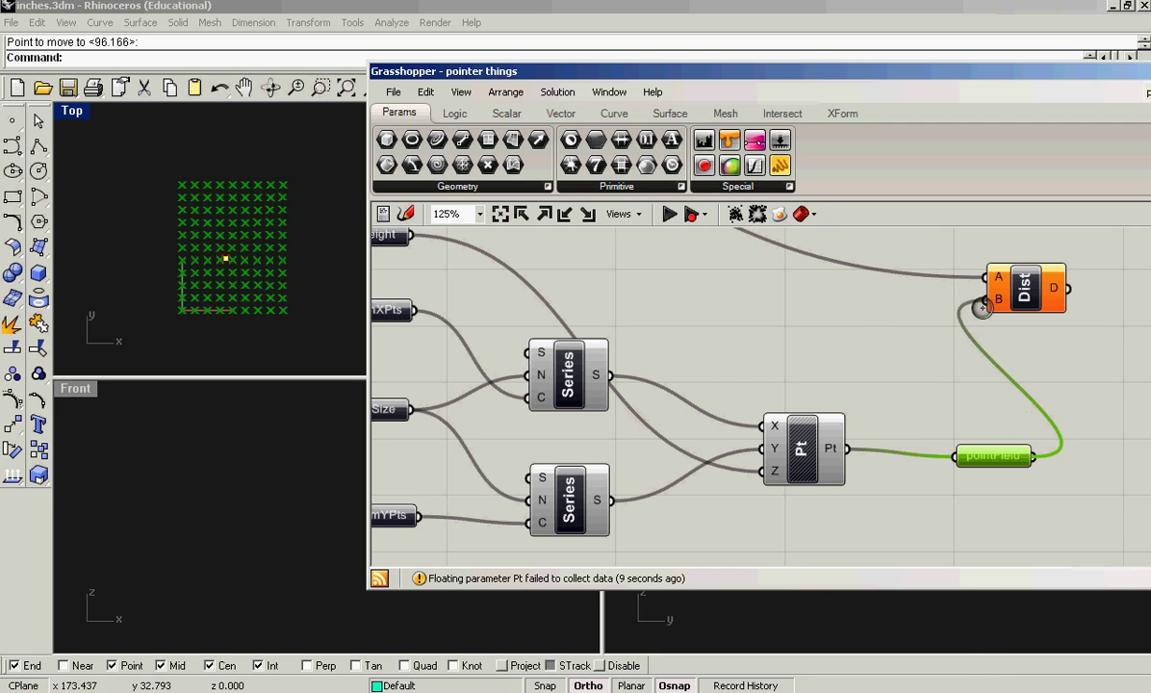
pyautogui.click(899, 352)
pyautogui.scroll(-2, 897, 352)
pyautogui.moveTo(1044, 415); pyautogui.dragTo(965, 413, button='right')
pyautogui.moveTo(881, 413); pyautogui.dragTo(856, 405)
pyautogui.moveTo(903, 310); pyautogui.dragTo(942, 314)
pyautogui.click(928, 395)
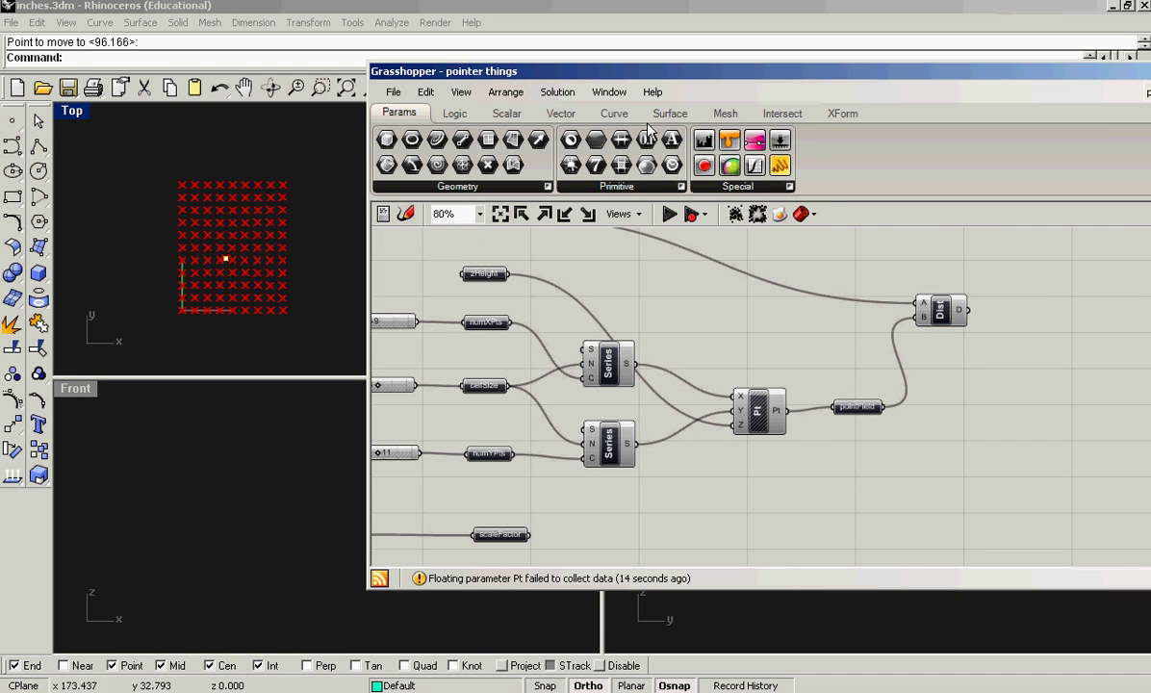
# Add a Sphere component below the pointField parameter and shift it slightly away from the grid components
pyautogui.click(677, 114)
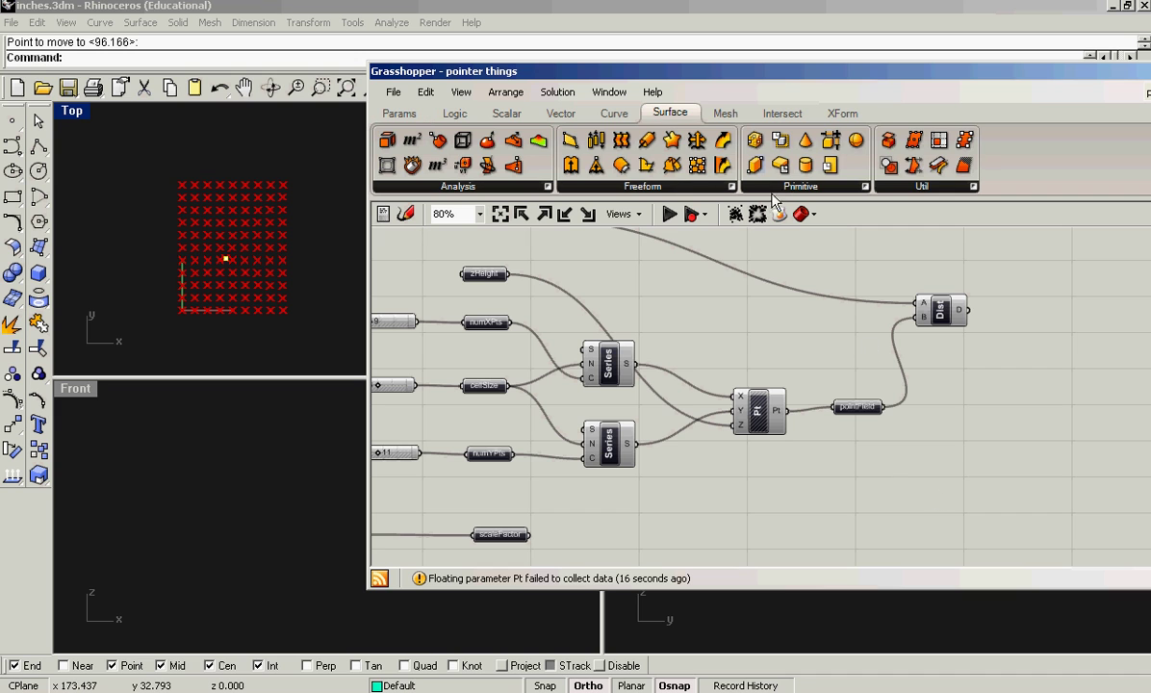
pyautogui.click(855, 142)
pyautogui.moveTo(923, 519); pyautogui.dragTo(881, 515)
pyautogui.scroll(2, 830, 520)
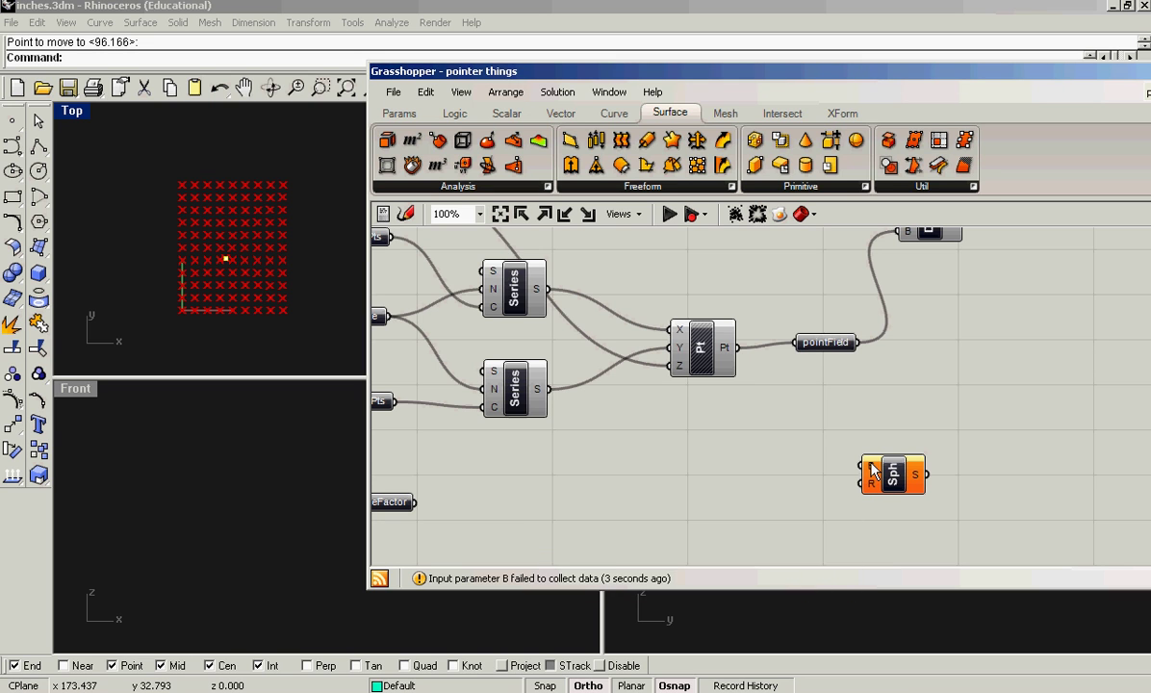
pyautogui.moveTo(872, 468)
pyautogui.scroll(-2, 816, 421)
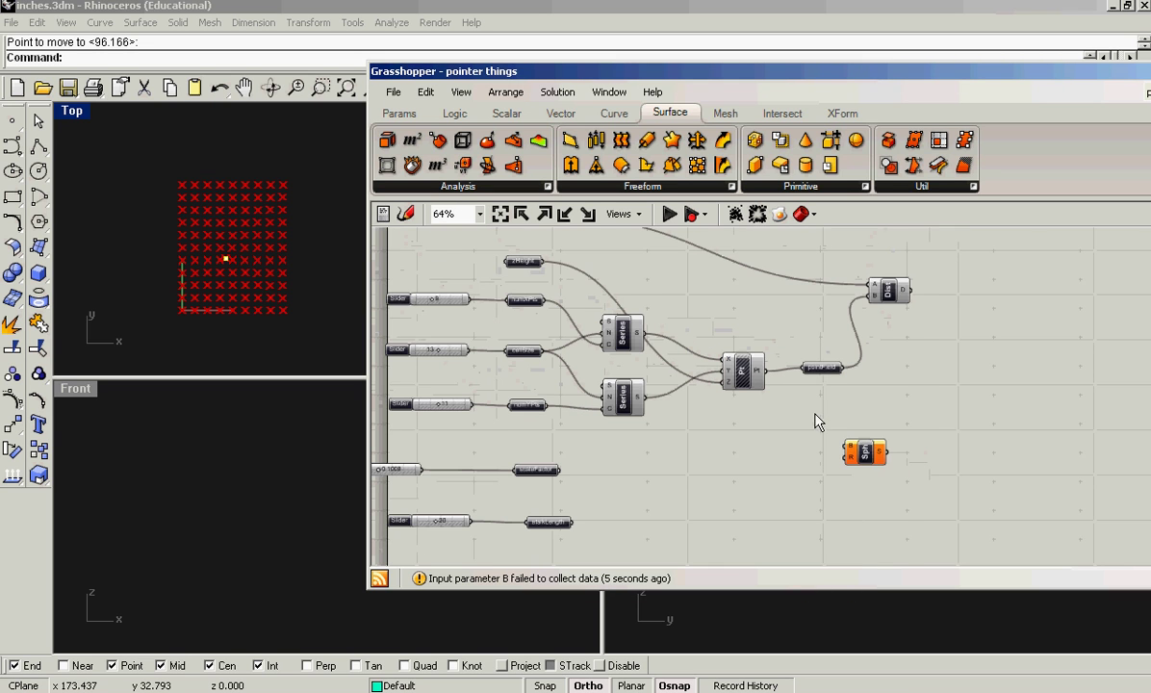
pyautogui.moveTo(872, 455); pyautogui.dragTo(904, 457)
pyautogui.scroll(2, 832, 378)
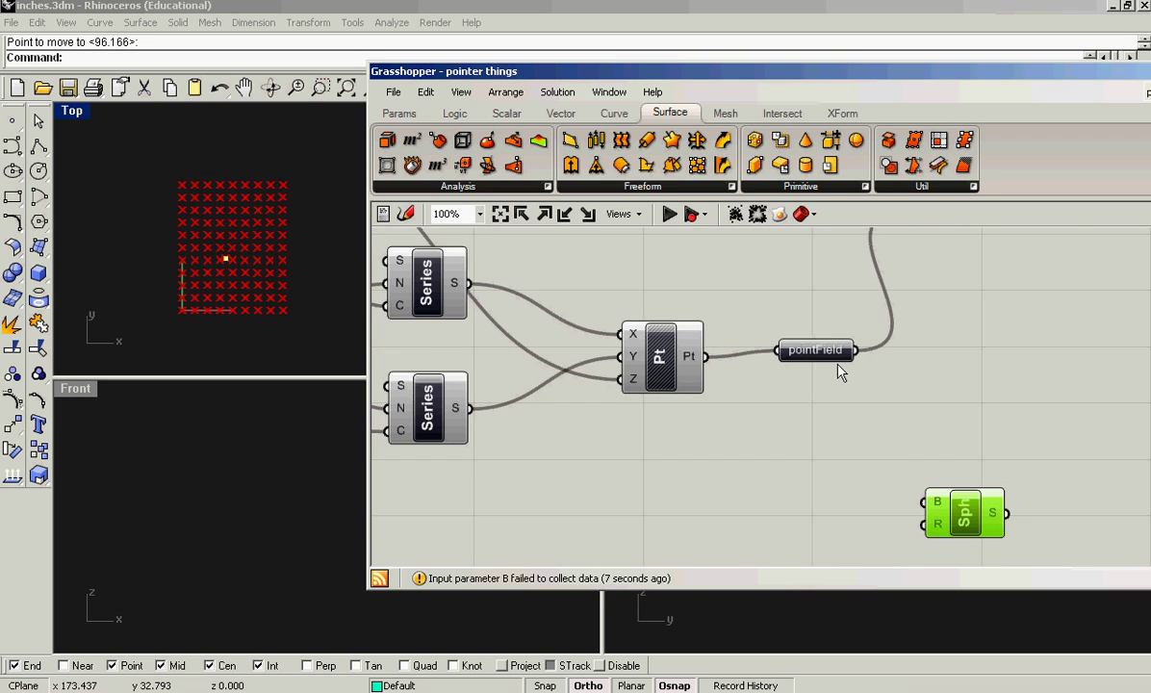
# Add an XY Plane component beside the Sphere component and connect pointField to its O input
pyautogui.click(534, 113)
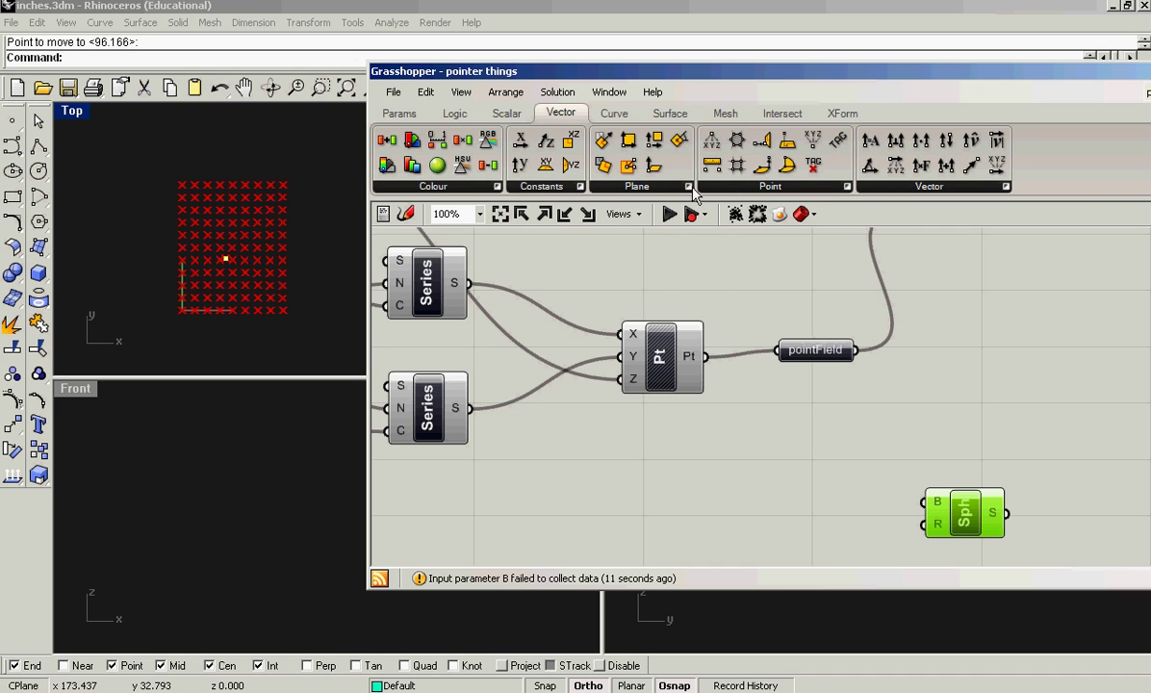
pyautogui.click(688, 187)
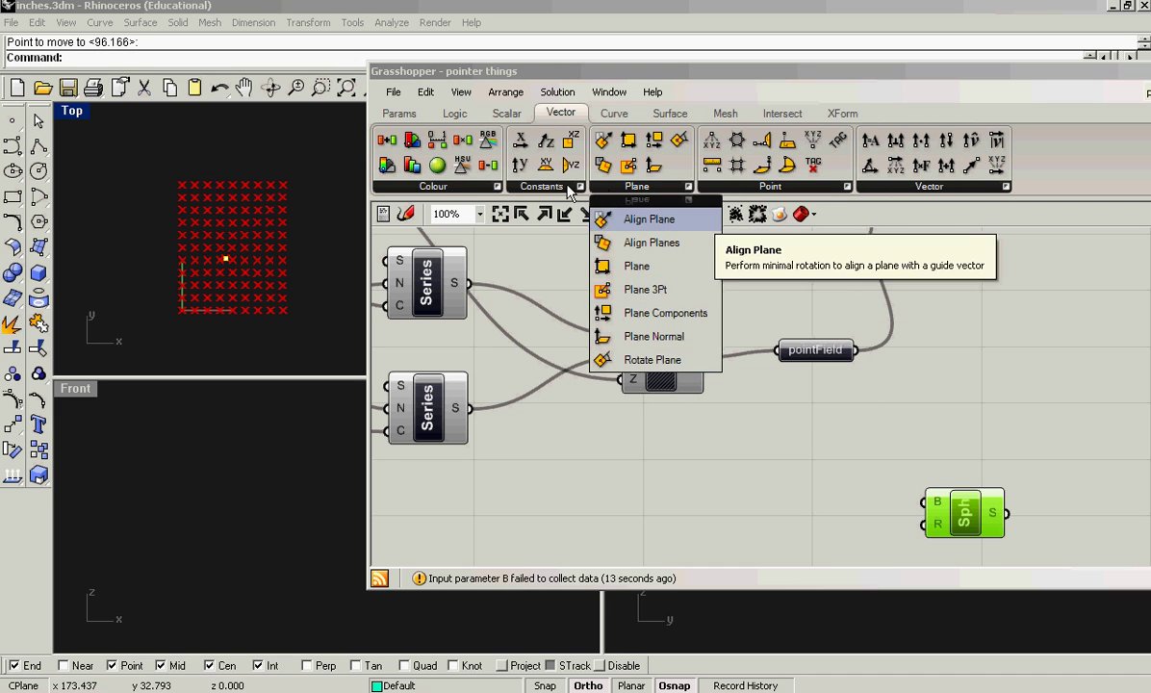
pyautogui.moveTo(546, 165); pyautogui.dragTo(794, 491)
pyautogui.scroll(-3, 794, 489)
pyautogui.click(796, 486)
pyautogui.moveTo(826, 394); pyautogui.dragTo(777, 479)
# Turn off the XY Plane component's preview and connect its P output to the Sphere's B input
pyautogui.scroll(5, 249, 301)
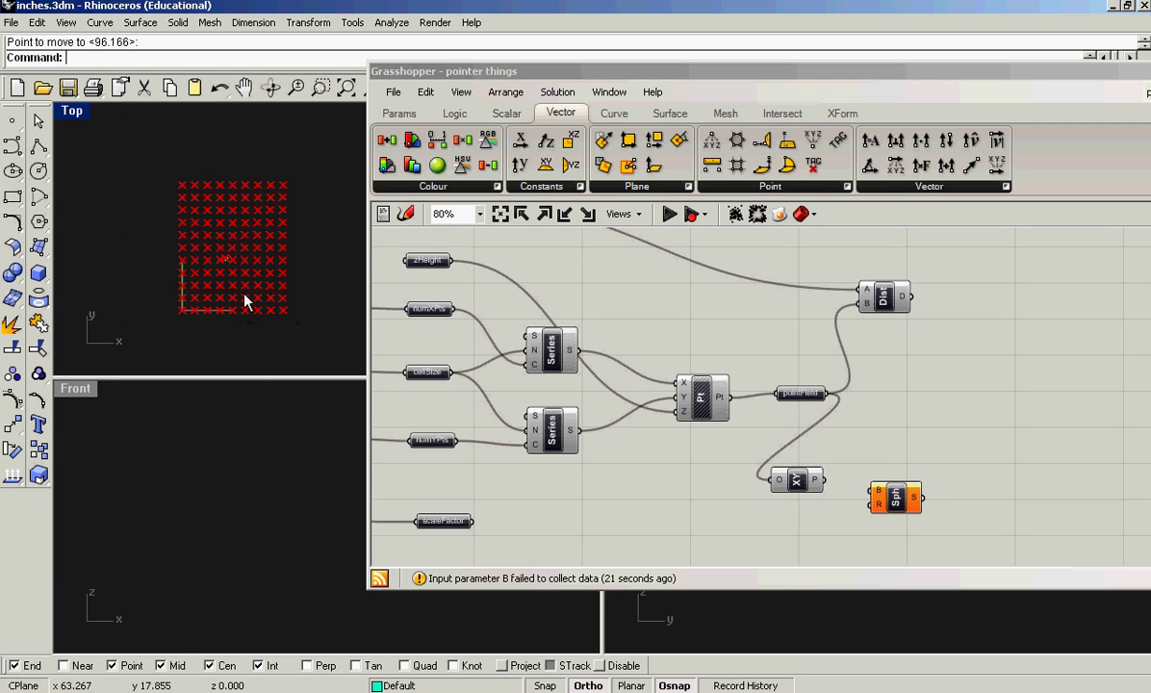
pyautogui.click(796, 484)
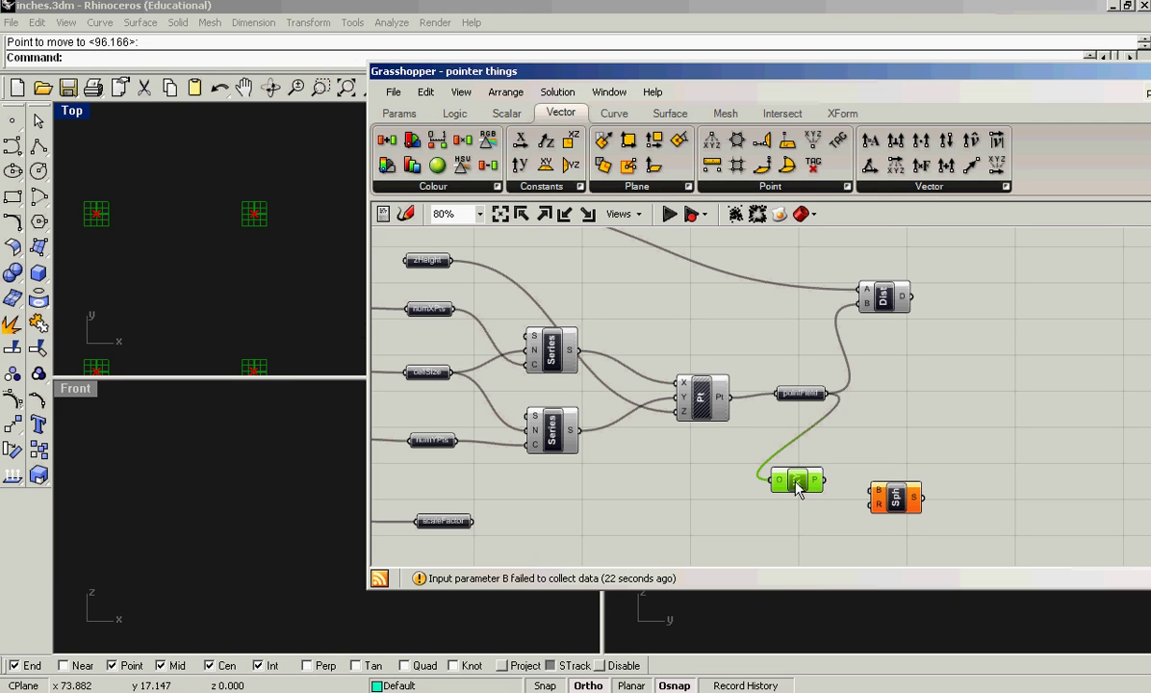
pyautogui.rightClick(798, 486)
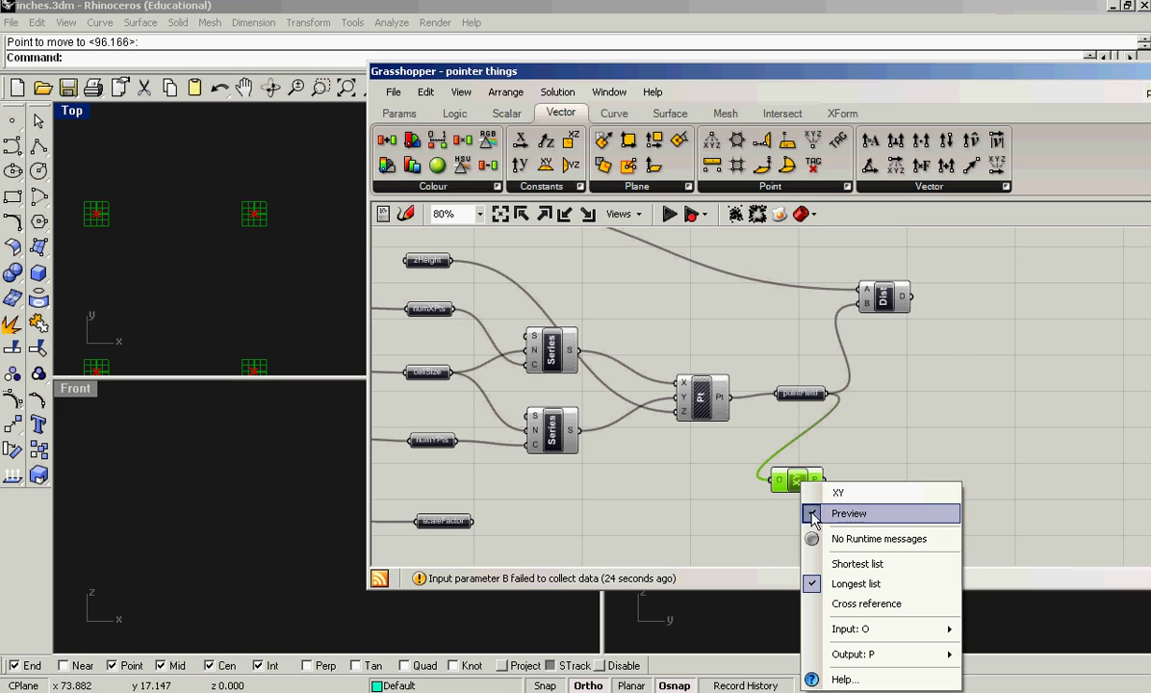
pyautogui.click(827, 511)
pyautogui.moveTo(824, 481); pyautogui.dragTo(874, 490)
pyautogui.moveTo(952, 469); pyautogui.dragTo(869, 447, button='right')
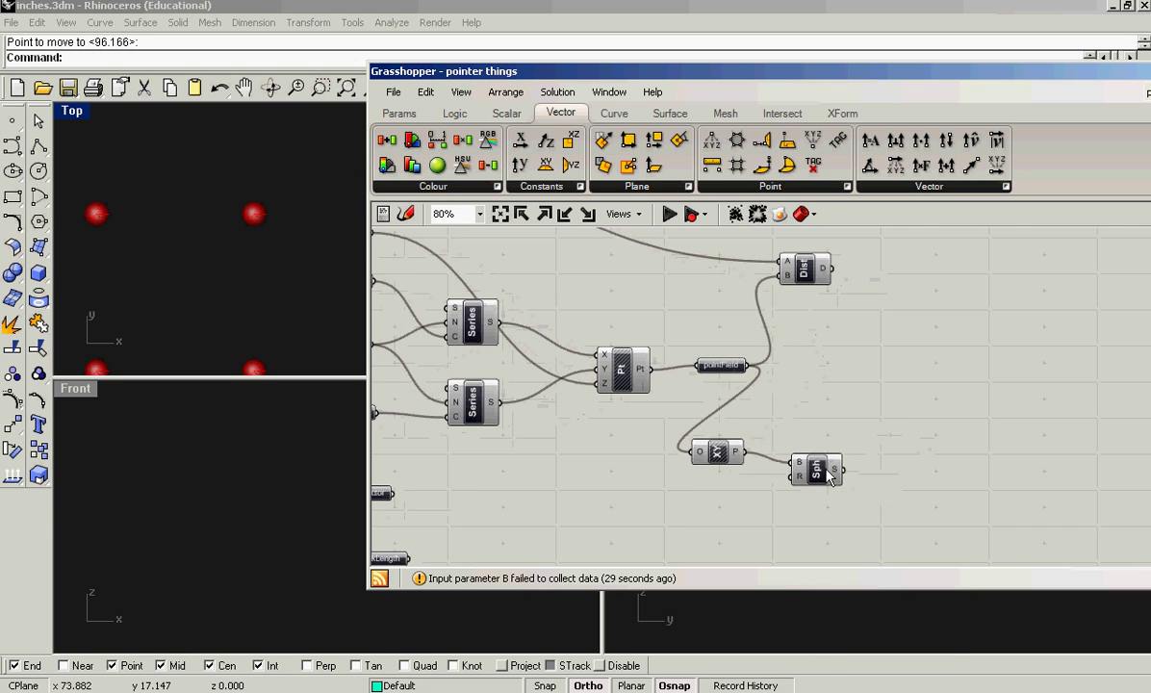
# Move the Sphere component farther from the XY Plane and connect the Distance output D to its R input
pyautogui.moveTo(825, 472); pyautogui.dragTo(995, 447)
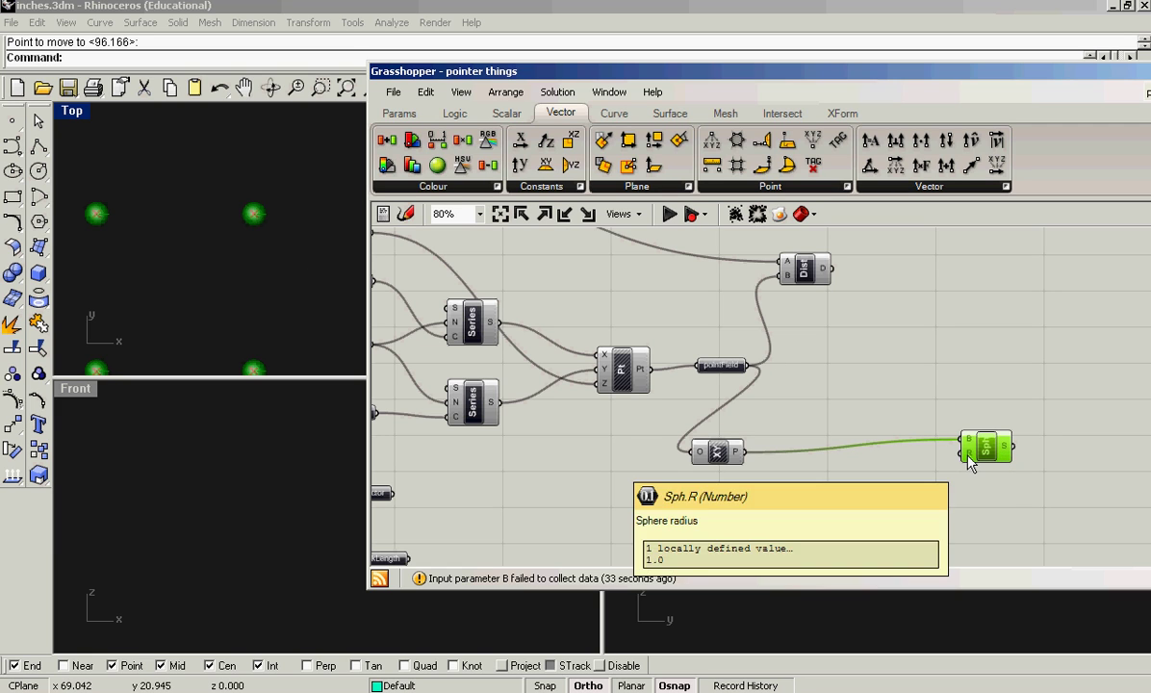
pyautogui.click(866, 461)
pyautogui.moveTo(825, 268); pyautogui.dragTo(966, 452)
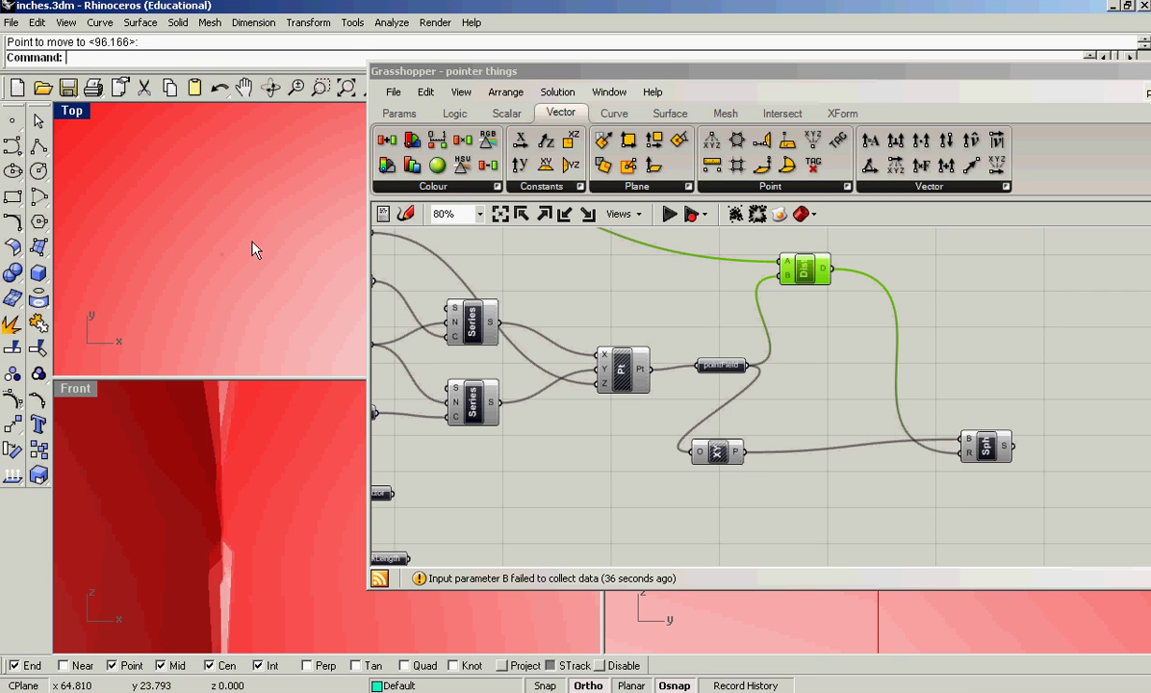
# Move the Distance component down below the XY Plane component
pyautogui.moveTo(741, 509); pyautogui.dragTo(766, 470, button='right')
pyautogui.scroll(-1, 767, 470)
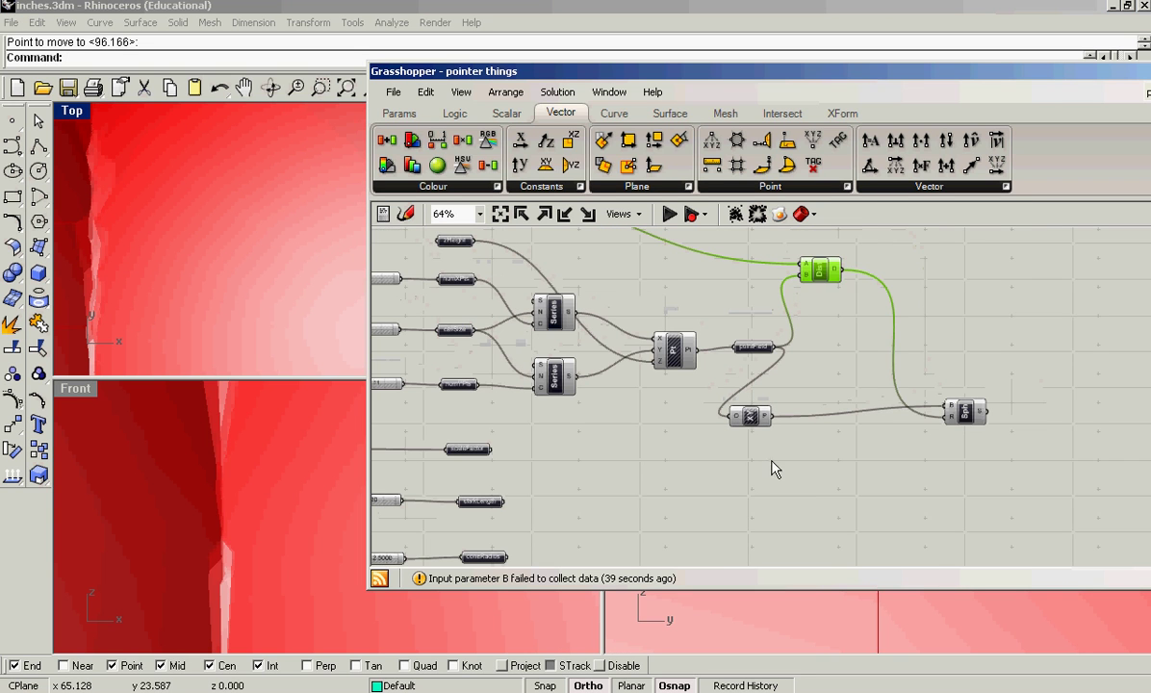
pyautogui.moveTo(831, 278); pyautogui.dragTo(716, 499)
# Add a Multiplication component below Distance, connecting the Distance output to its A input and scaleFactor to its B input
pyautogui.moveTo(414, 551); pyautogui.dragTo(528, 465, button='right')
pyautogui.scroll(2, 528, 465)
pyautogui.scroll(1, 528, 464)
pyautogui.moveTo(621, 422); pyautogui.dragTo(590, 560, button='right')
pyautogui.moveTo(660, 478); pyautogui.dragTo(709, 418, button='right')
pyautogui.scroll(-1, 709, 418)
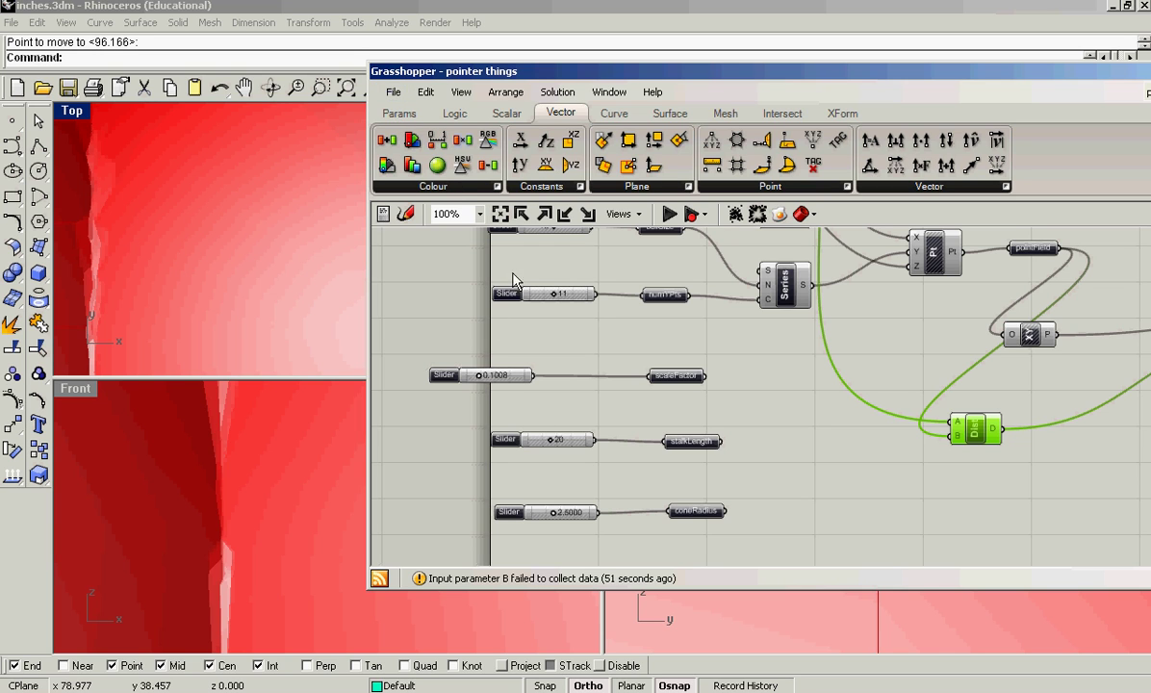
pyautogui.click(400, 116)
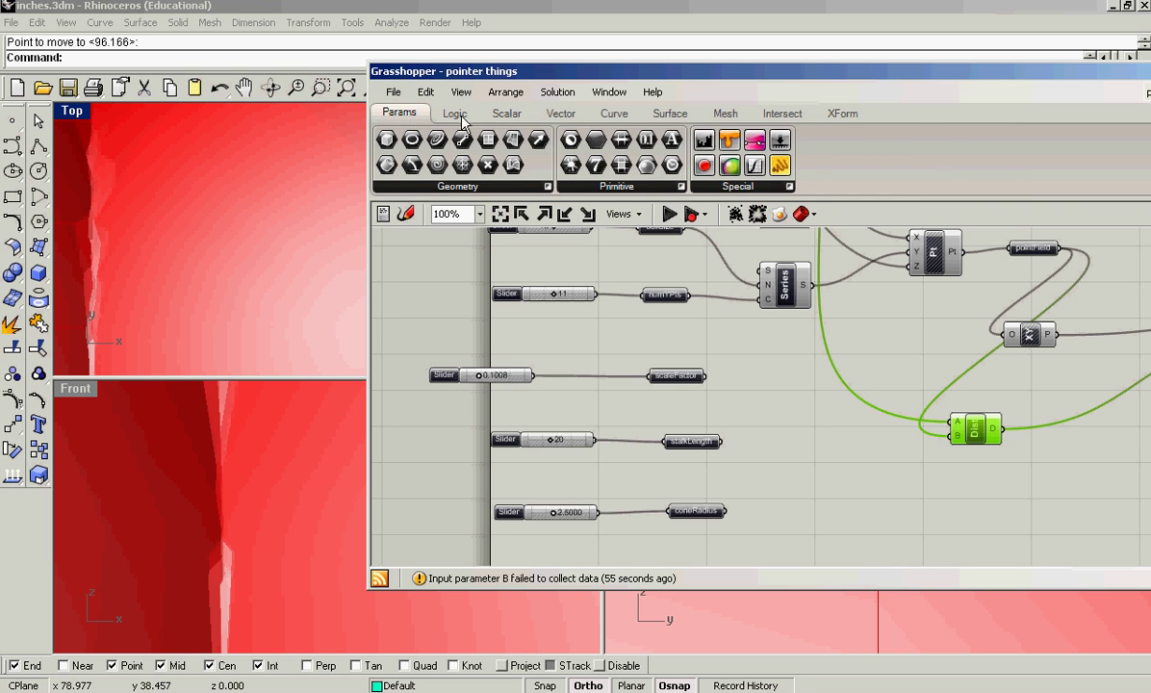
pyautogui.click(506, 114)
pyautogui.moveTo(686, 165); pyautogui.dragTo(1002, 428)
pyautogui.click(1012, 479)
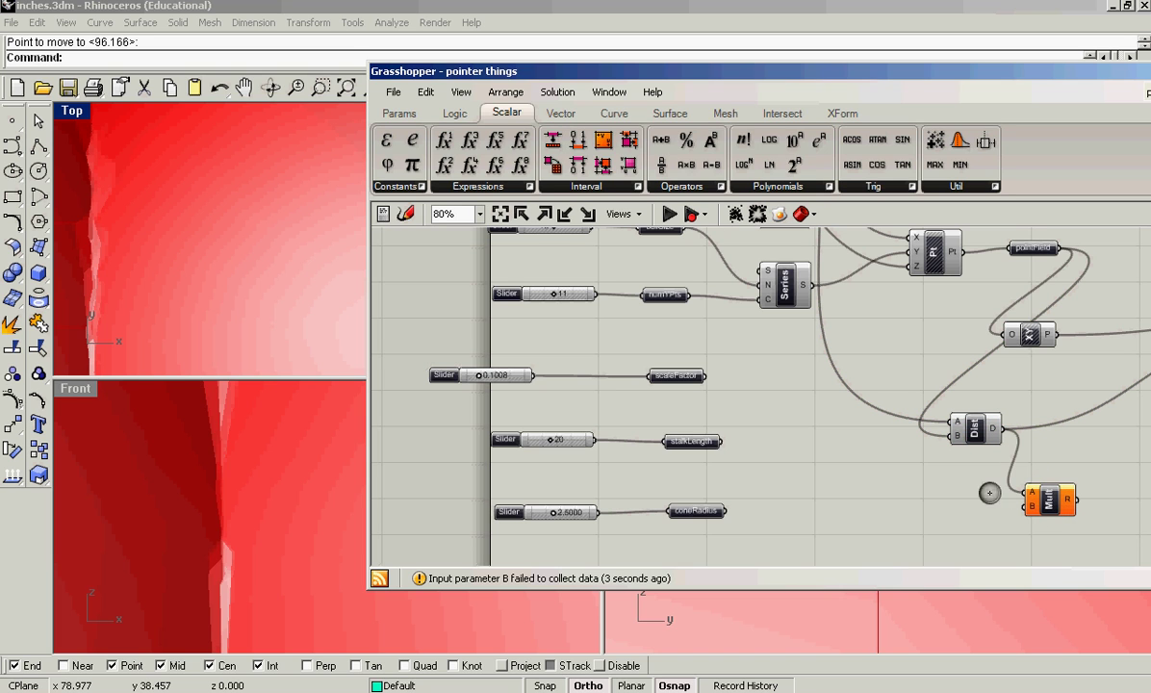
pyautogui.moveTo(857, 478); pyautogui.dragTo(1024, 507)
pyautogui.moveTo(997, 512); pyautogui.dragTo(654, 496, button='right')
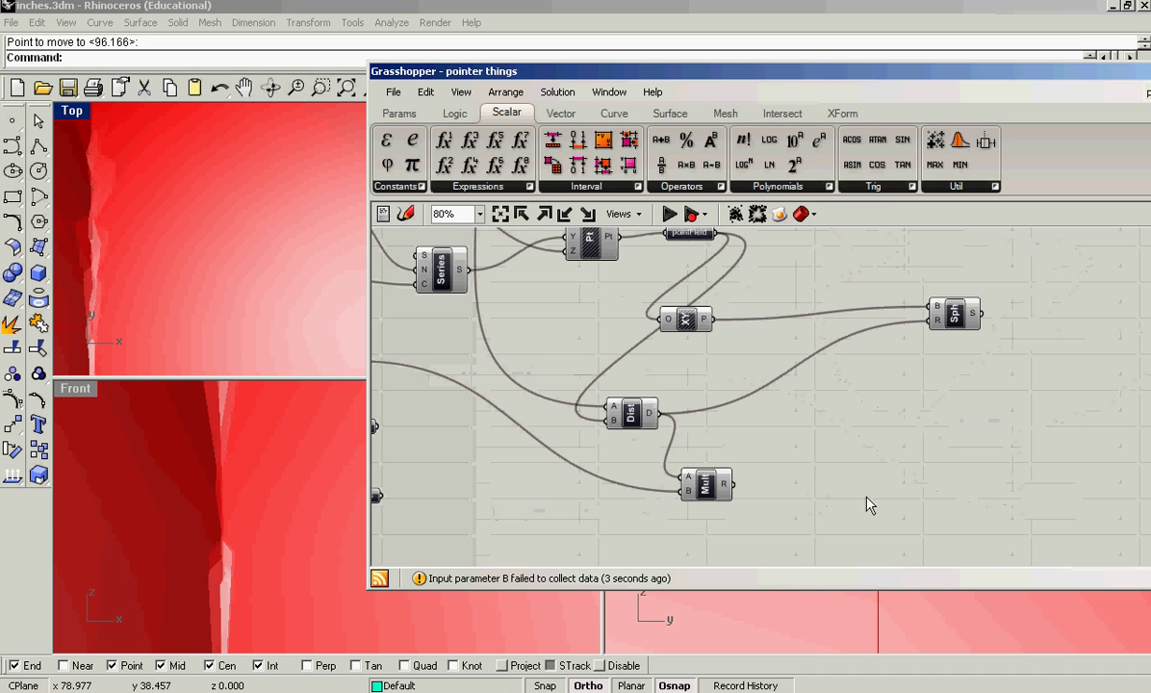
# Replace the Distance connection on the Sphere's R input with the Multiplication result R
pyautogui.click(726, 486)
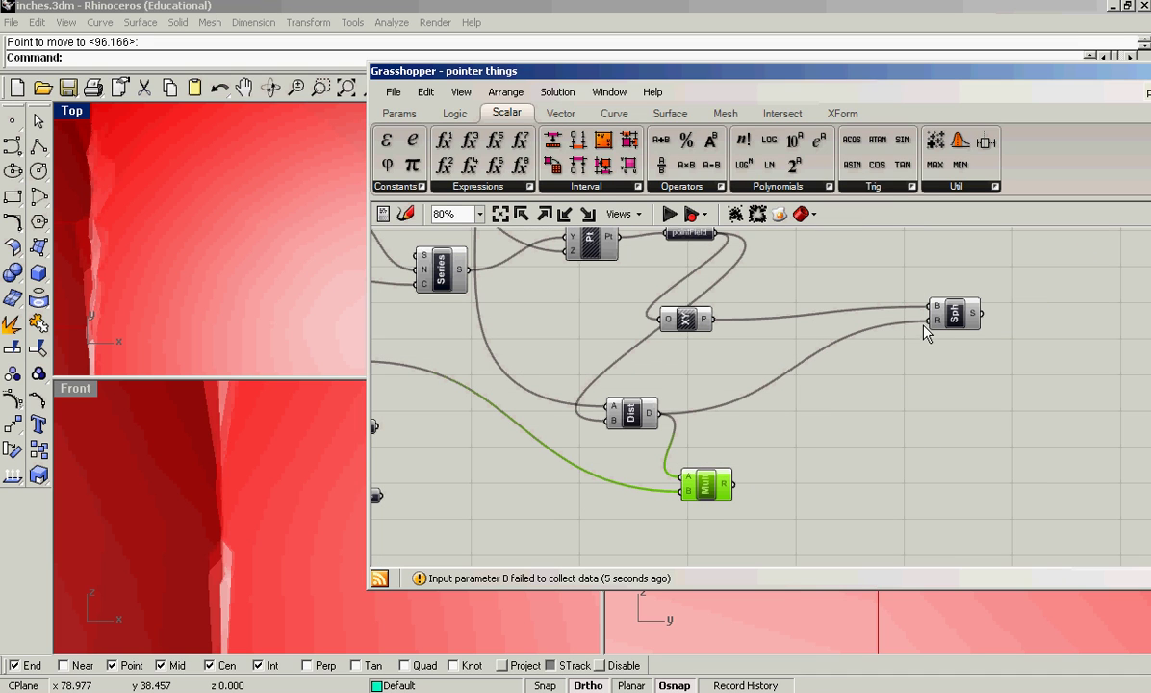
pyautogui.moveTo(929, 321); pyautogui.dragTo(732, 484)
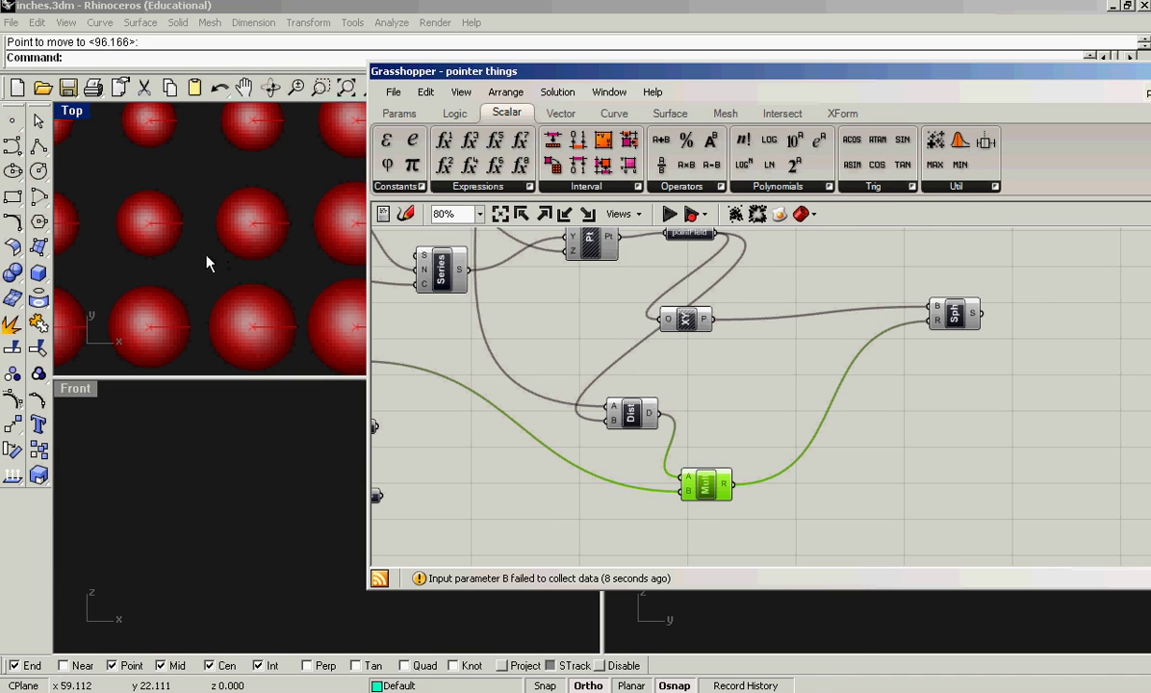
pyautogui.scroll(-8, 204, 268)
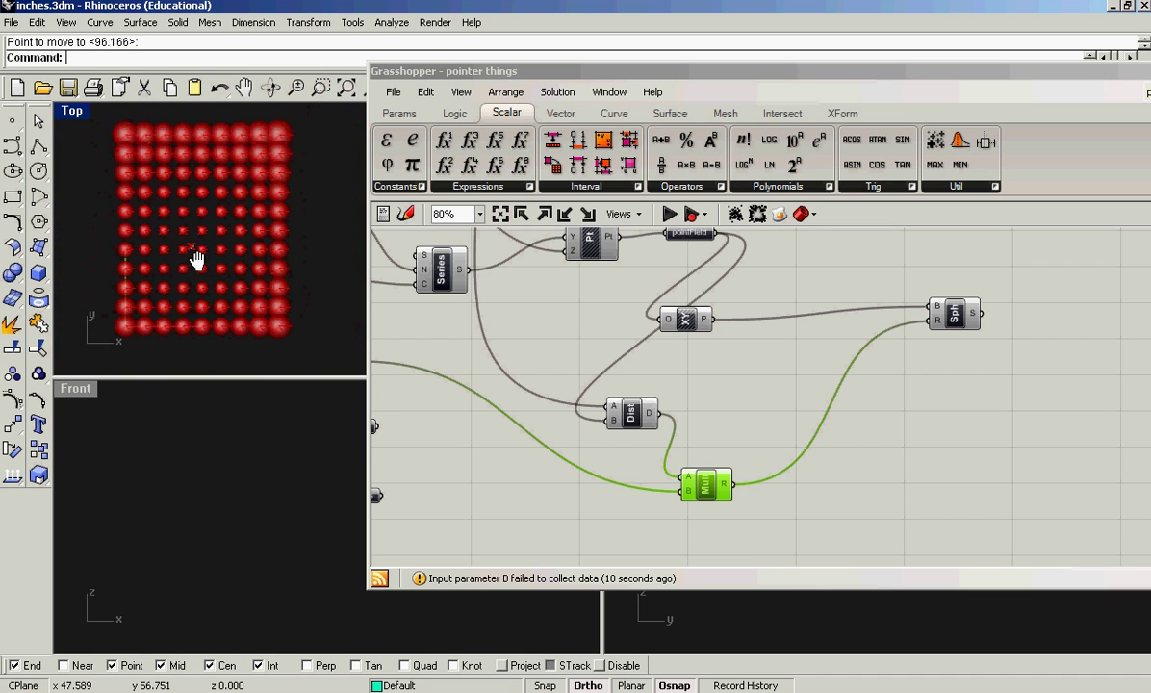
pyautogui.moveTo(200, 275); pyautogui.dragTo(204, 263, button='right')
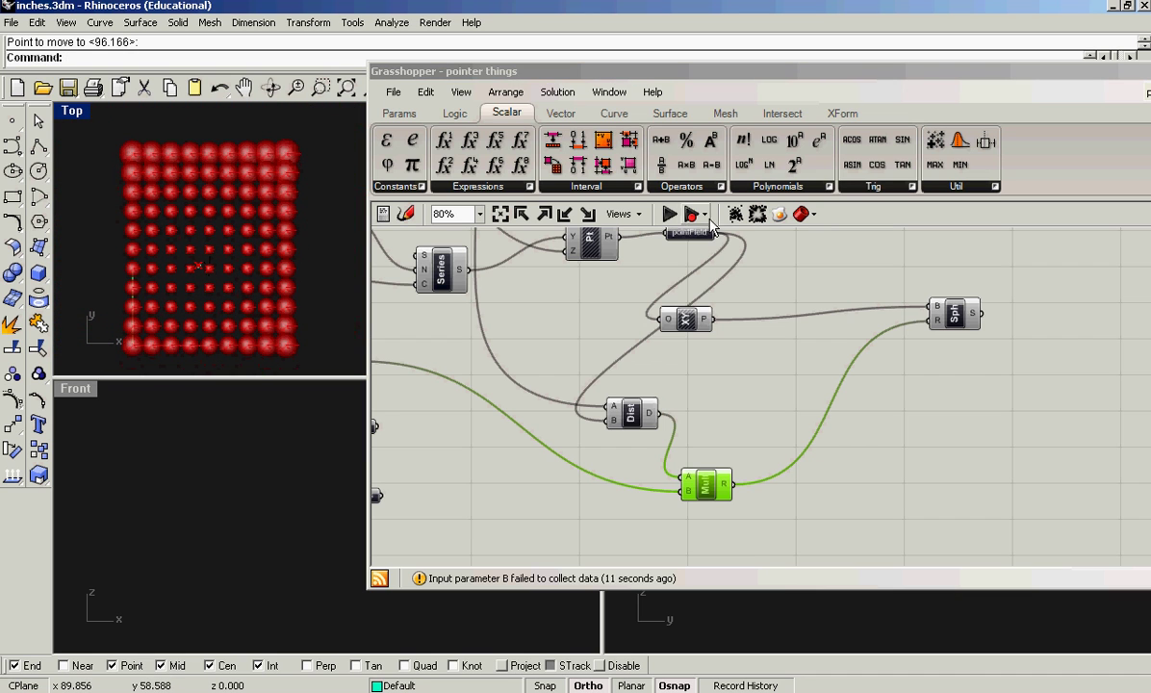
# Add a Number parameter named Radius and route the Multiplication result through it into the Sphere's R input
pyautogui.click(402, 114)
pyautogui.moveTo(646, 140); pyautogui.dragTo(846, 475)
pyautogui.click(757, 491)
pyautogui.moveTo(734, 484); pyautogui.dragTo(825, 476)
pyautogui.rightClick(847, 475)
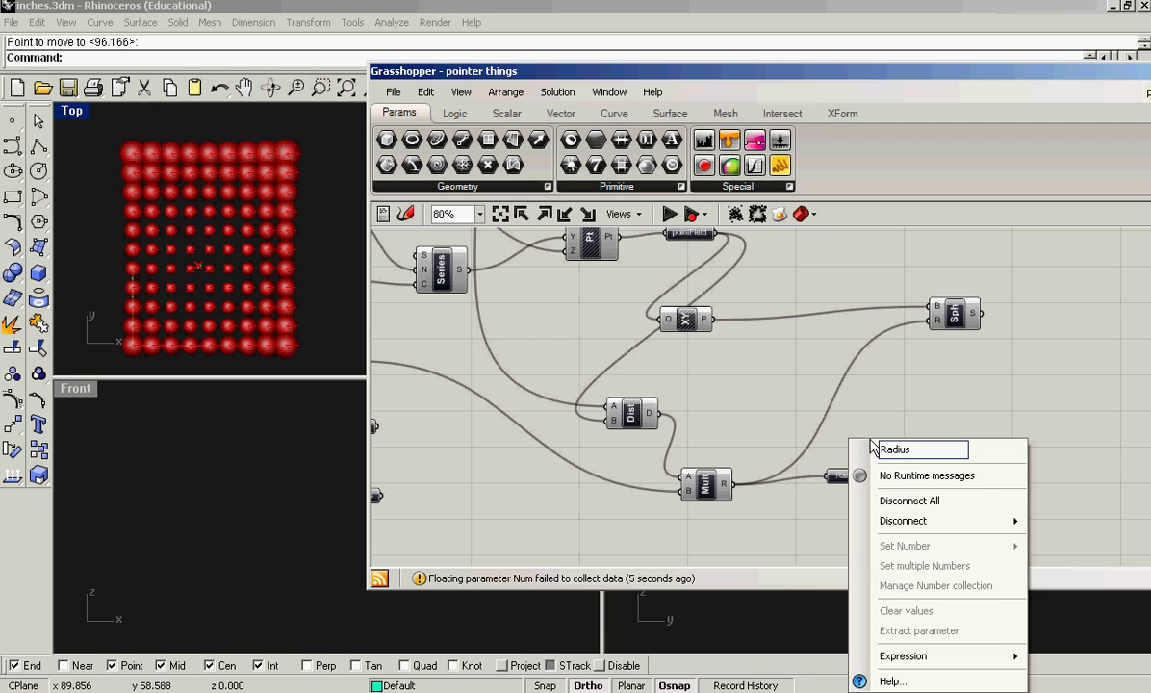
pyautogui.press('Return')
pyautogui.moveTo(873, 475); pyautogui.dragTo(930, 321)
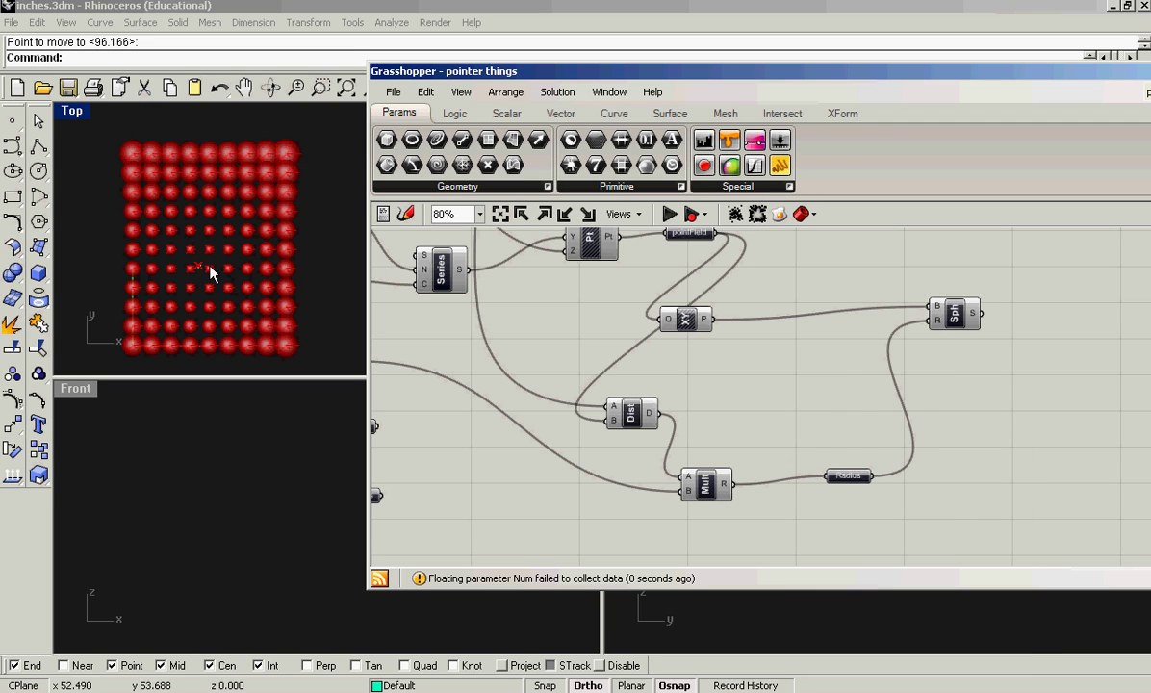
# Move the attractor point up and then to the right within the sphere grid in the Top viewport
pyautogui.click(198, 267)
pyautogui.rightClick(316, 290)
pyautogui.click(317, 290)
pyautogui.click(317, 251)
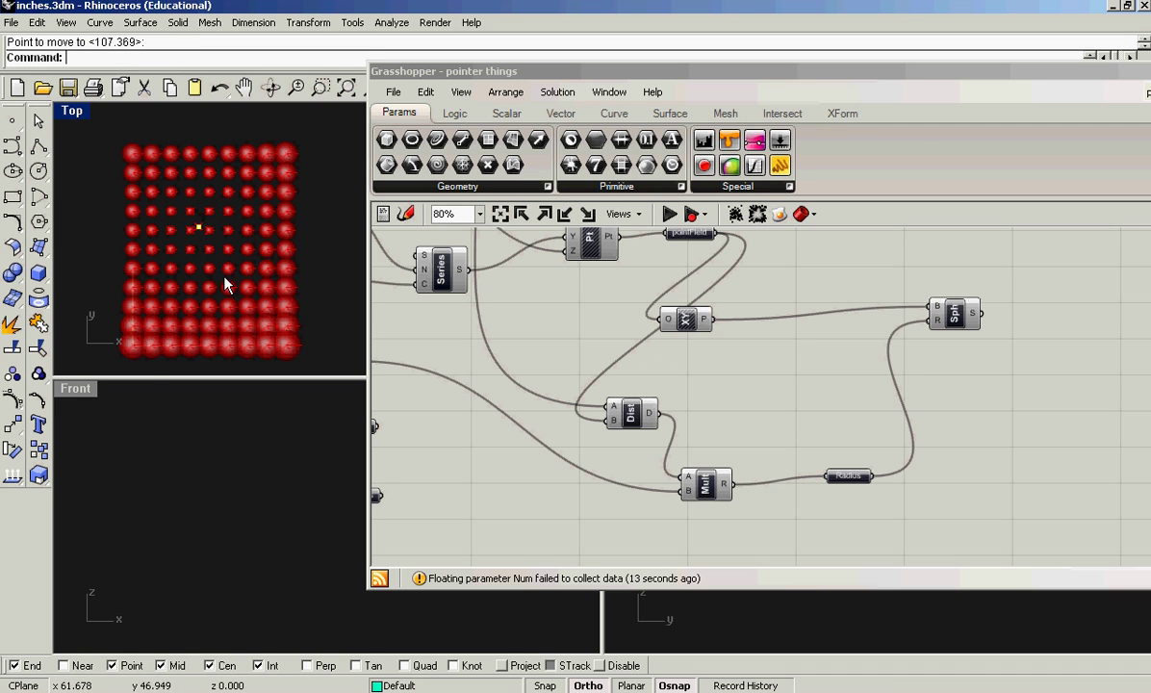
pyautogui.rightClick(325, 238)
pyautogui.click(324, 238)
pyautogui.click(344, 239)
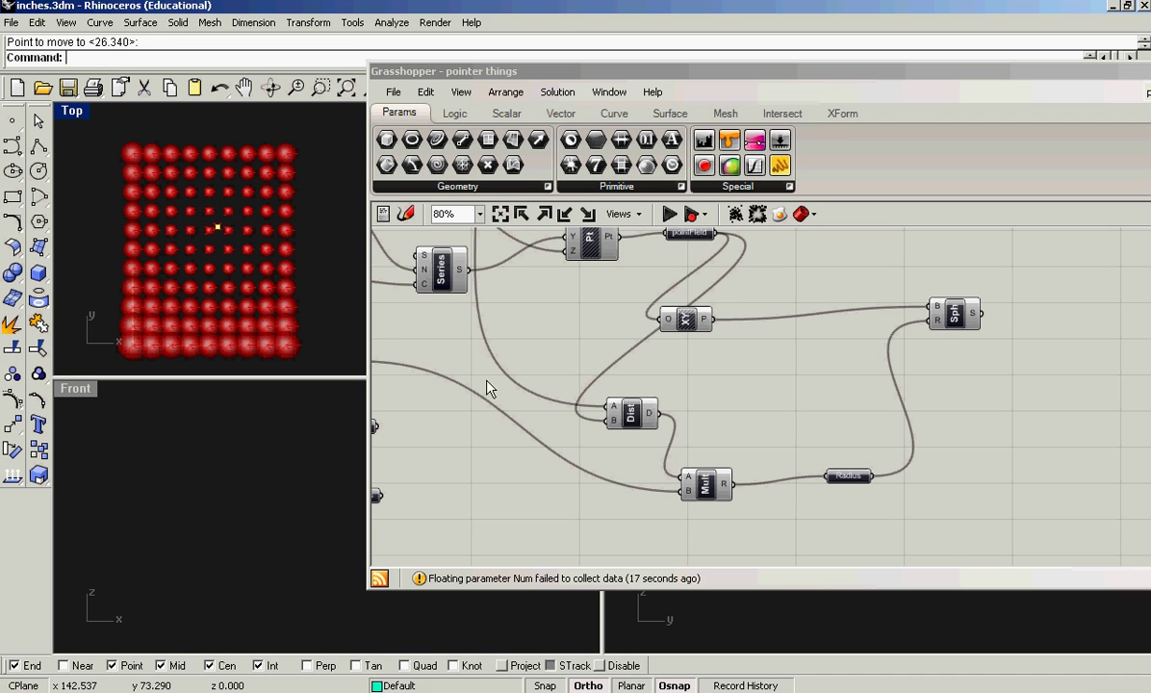
# Add a Move component above the XY Plane component and connect pointField to its G input
pyautogui.click(554, 489)
pyautogui.scroll(-4, 539, 433)
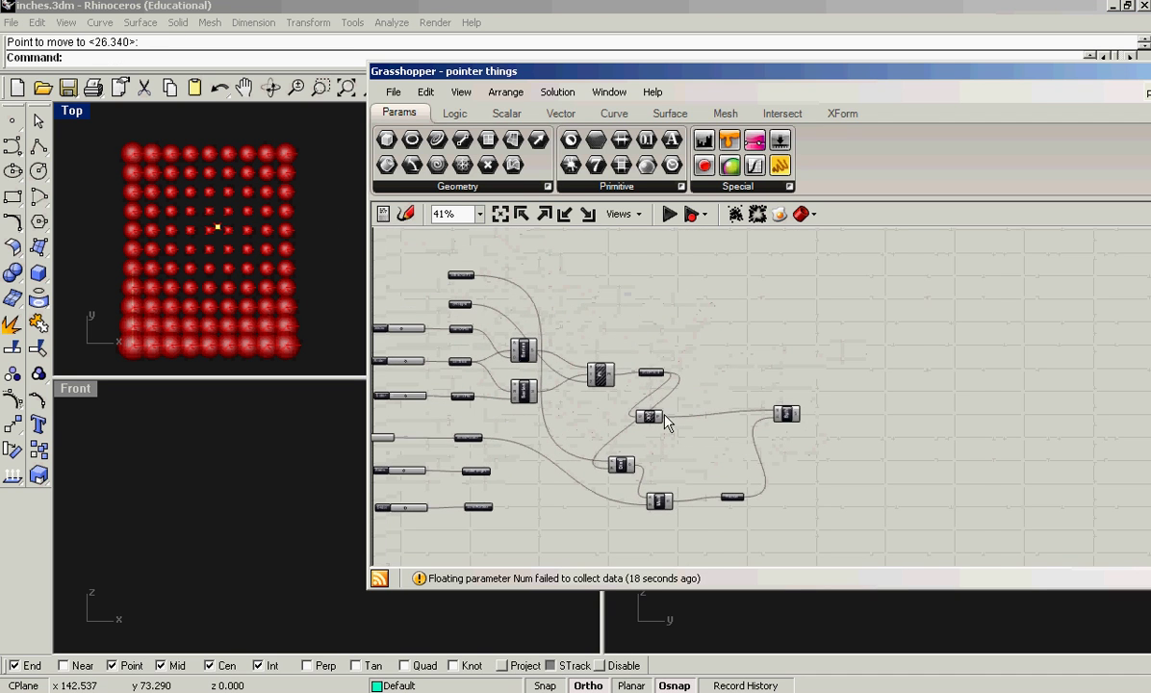
pyautogui.click(241, 472)
pyautogui.scroll(-14, 257, 453)
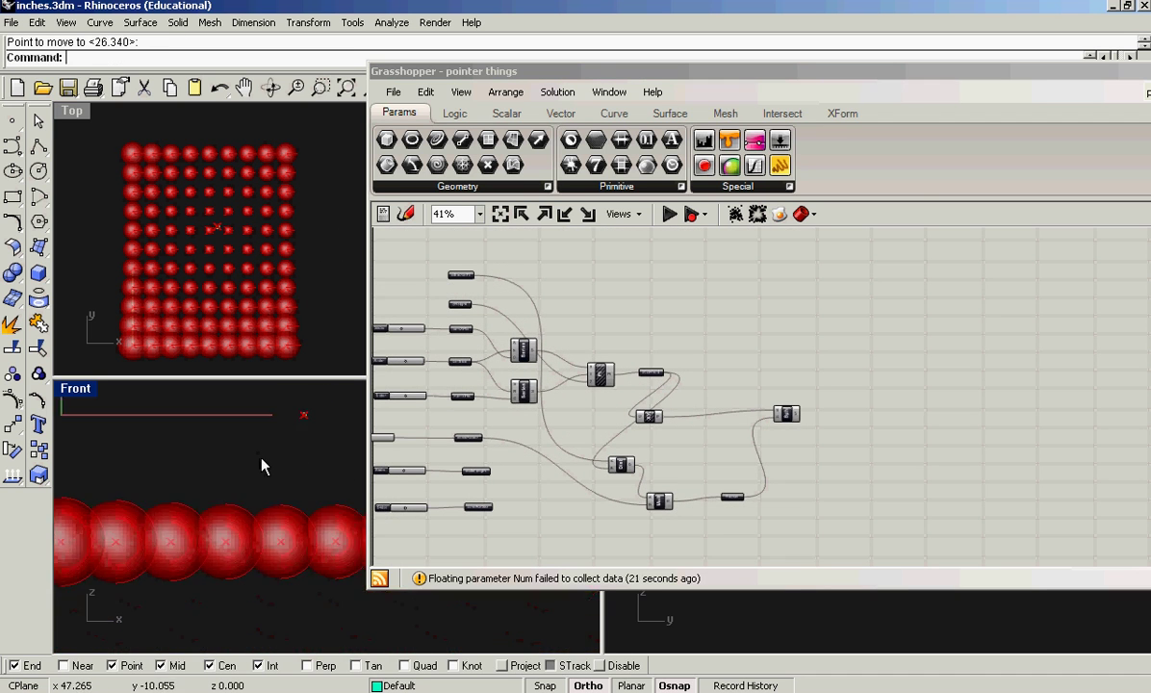
pyautogui.scroll(-1, 264, 476)
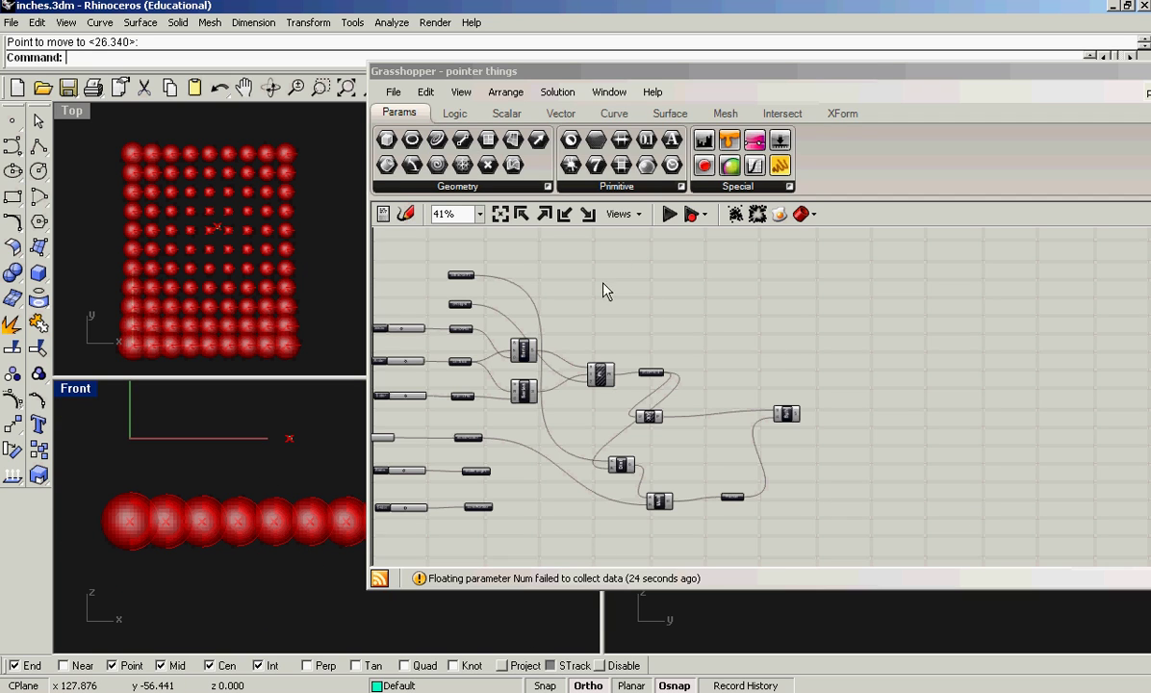
pyautogui.moveTo(679, 335); pyautogui.dragTo(719, 347, button='right')
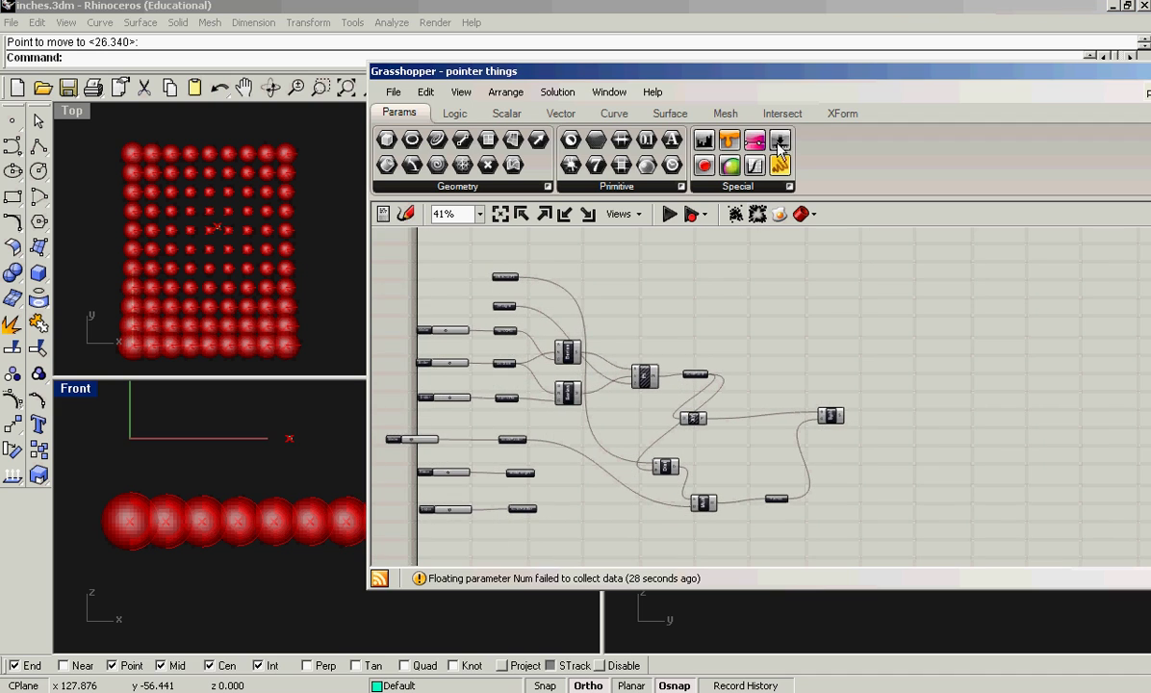
pyautogui.click(844, 116)
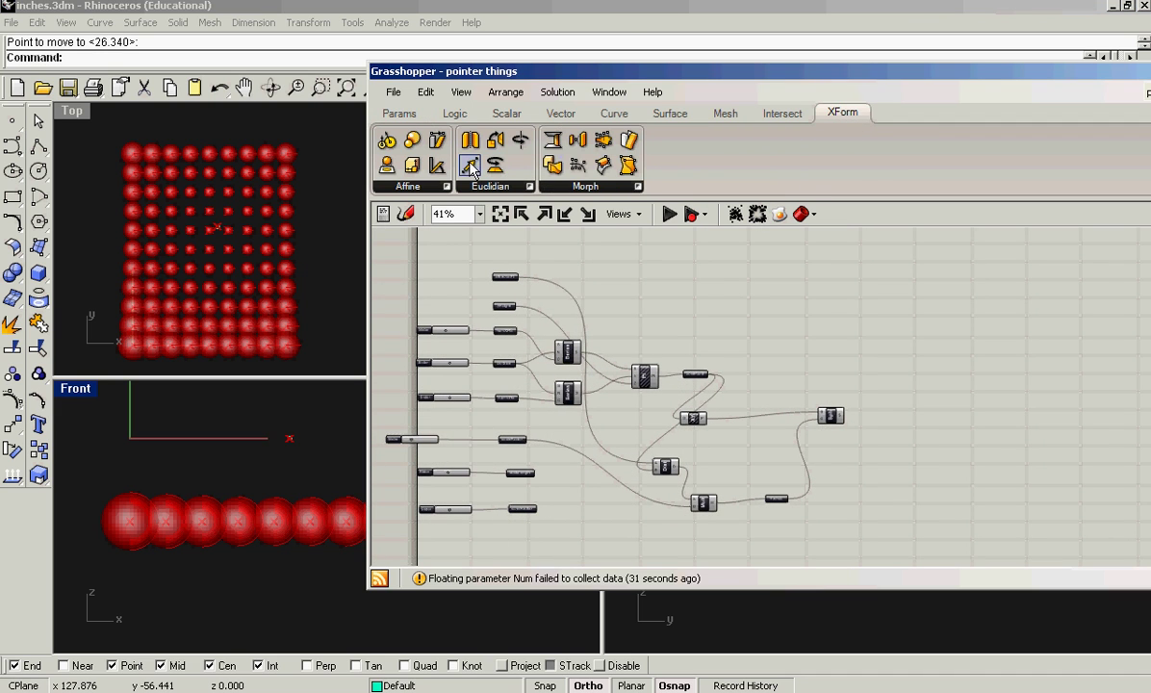
pyautogui.moveTo(471, 168); pyautogui.dragTo(755, 362)
pyautogui.scroll(4, 673, 345)
pyautogui.scroll(3, 651, 428)
pyautogui.moveTo(617, 400); pyautogui.dragTo(799, 279)
pyautogui.scroll(-5, 807, 384)
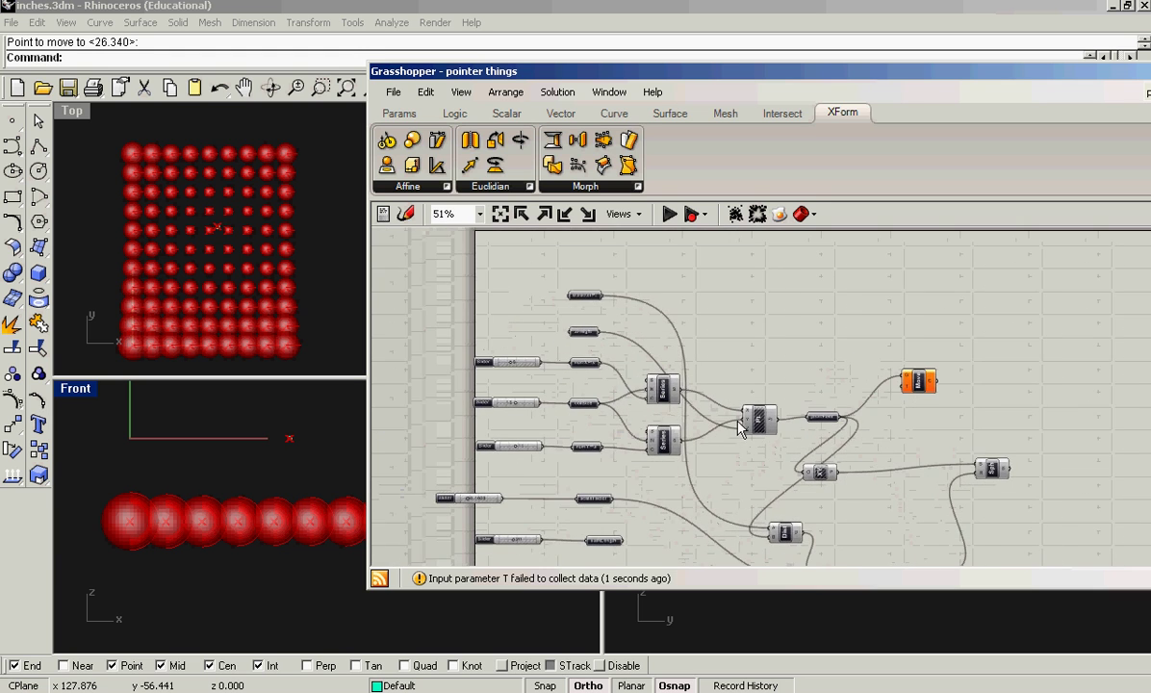
# Add a Vector 2Pt component above the Move component and connect pointField to its A input
pyautogui.scroll(4, 736, 426)
pyautogui.click(561, 113)
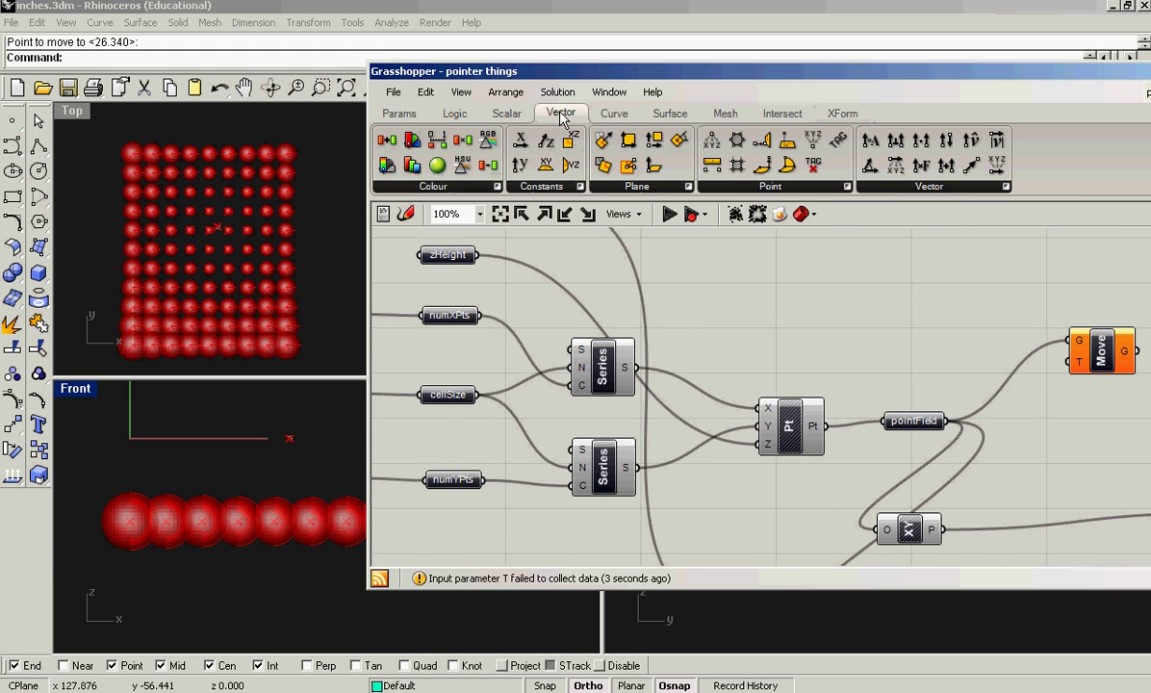
pyautogui.click(1005, 187)
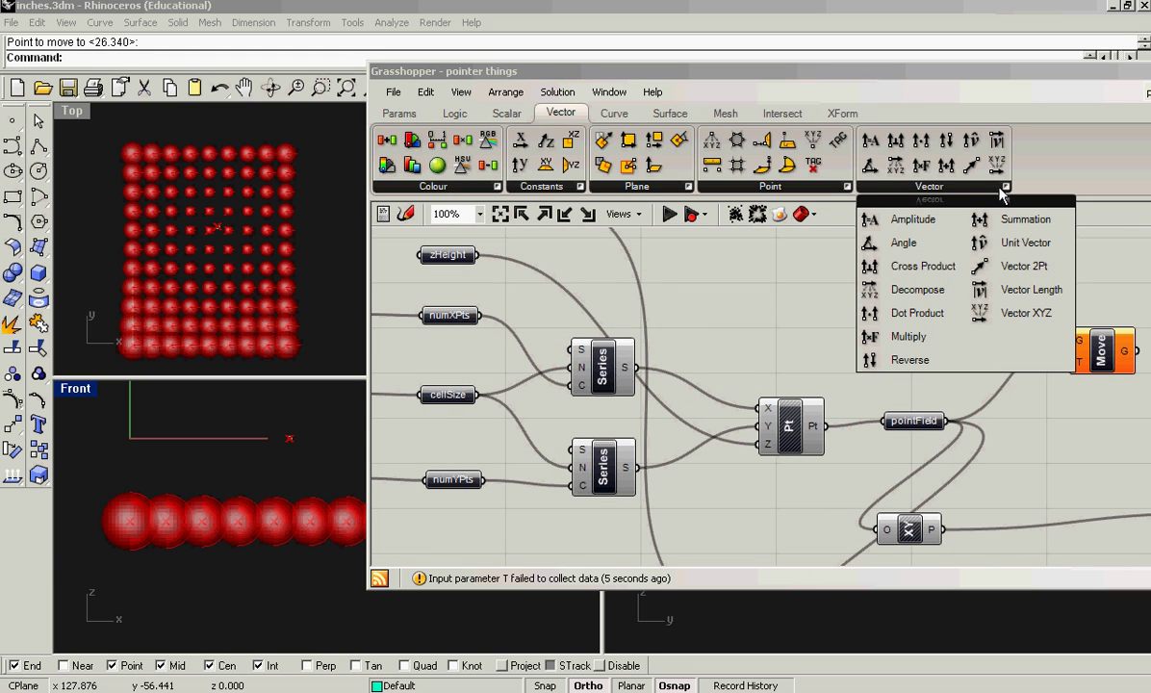
pyautogui.click(1020, 266)
pyautogui.click(822, 313)
pyautogui.moveTo(880, 369); pyautogui.dragTo(876, 403, button='right')
pyautogui.moveTo(813, 355); pyautogui.dragTo(924, 334)
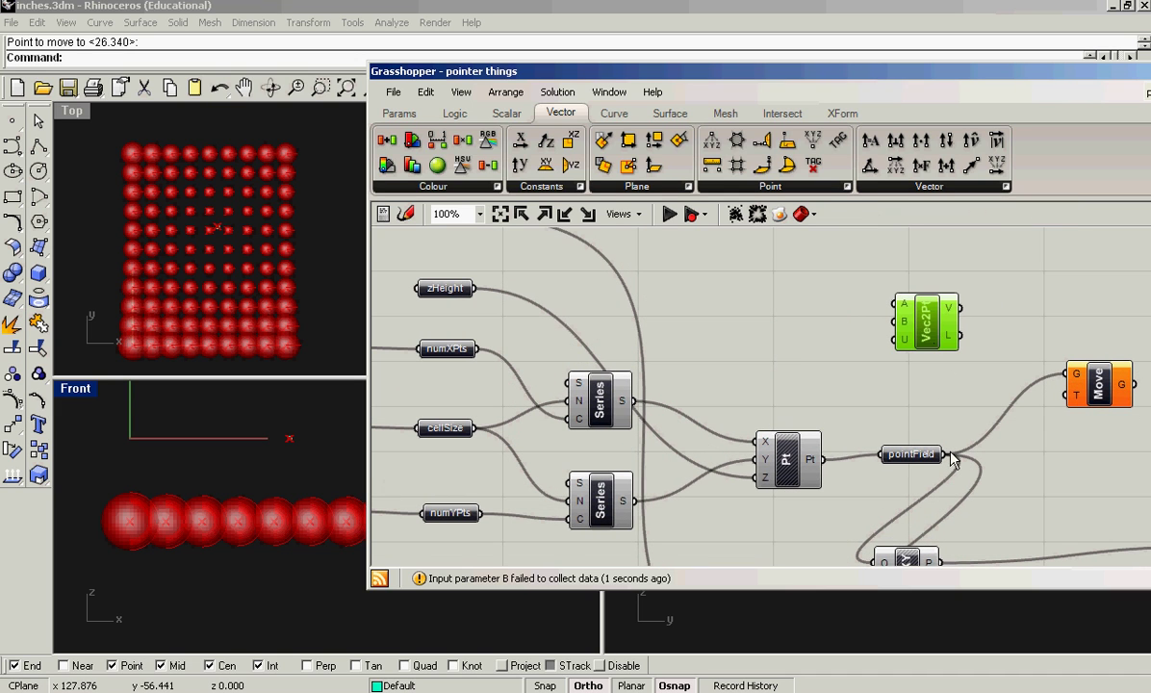
pyautogui.moveTo(945, 454); pyautogui.dragTo(826, 281)
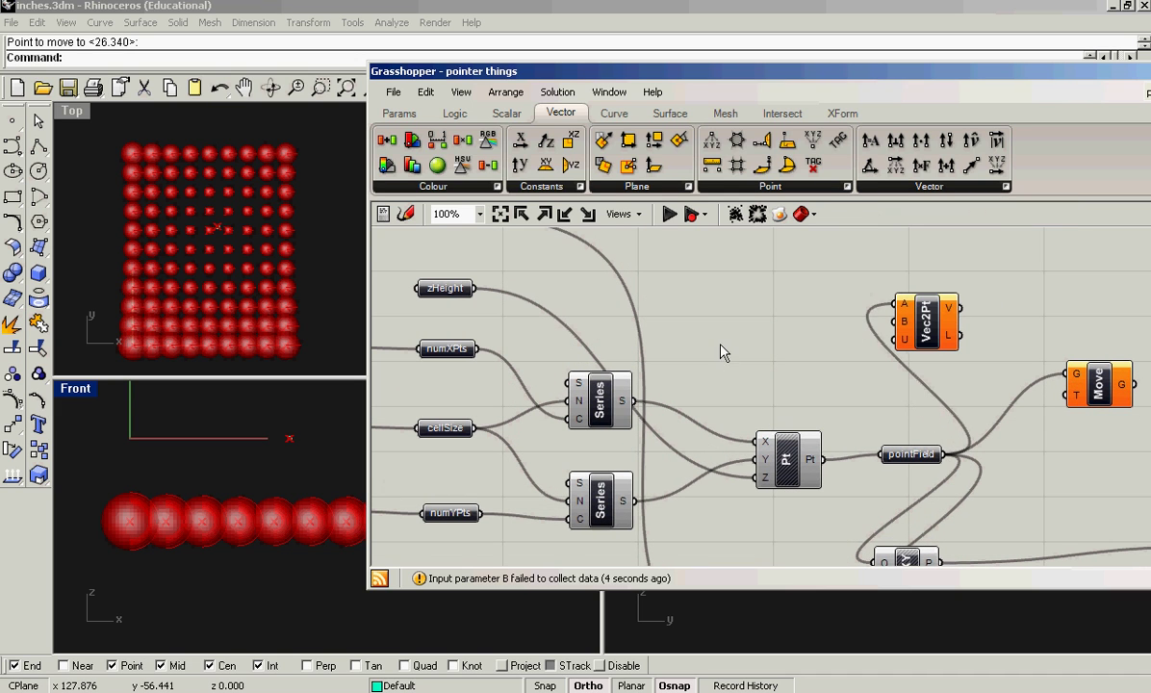
# Connect the attractor point parameter to the Vec2Pt component's B input and space the Vec2Pt and Move components farther apart
pyautogui.moveTo(726, 352); pyautogui.dragTo(757, 420, button='right')
pyautogui.moveTo(513, 286); pyautogui.dragTo(922, 391)
pyautogui.moveTo(920, 414); pyautogui.dragTo(631, 380, button='right')
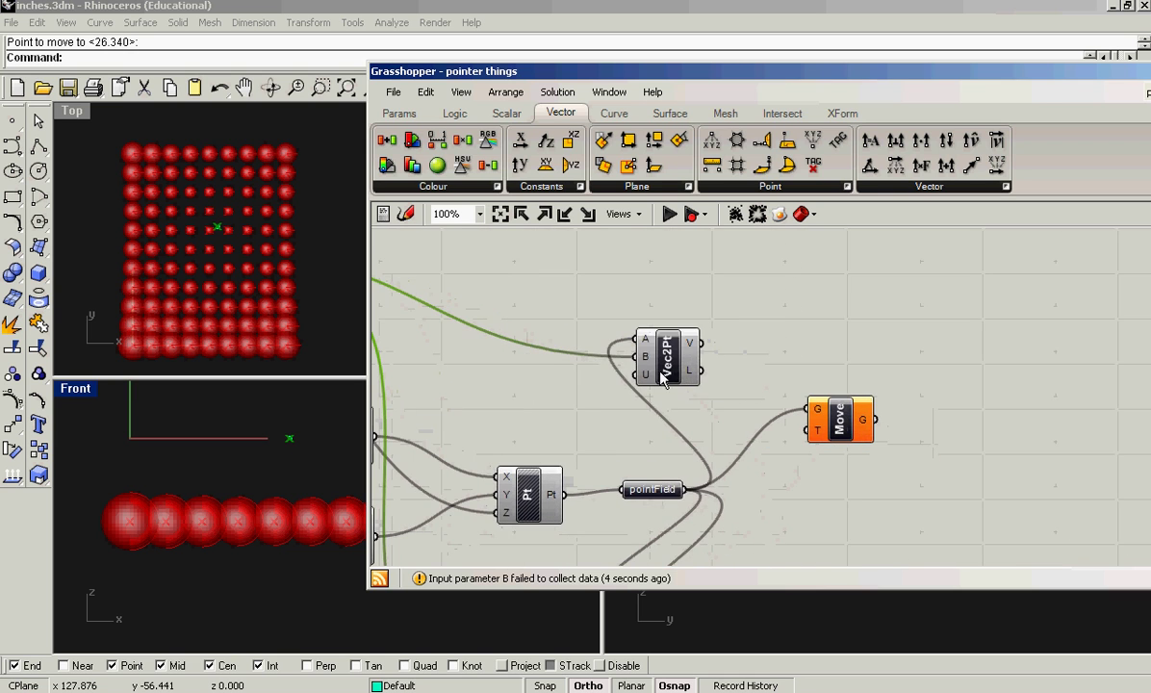
pyautogui.moveTo(674, 352); pyautogui.dragTo(802, 296)
pyautogui.moveTo(842, 424); pyautogui.dragTo(1038, 480)
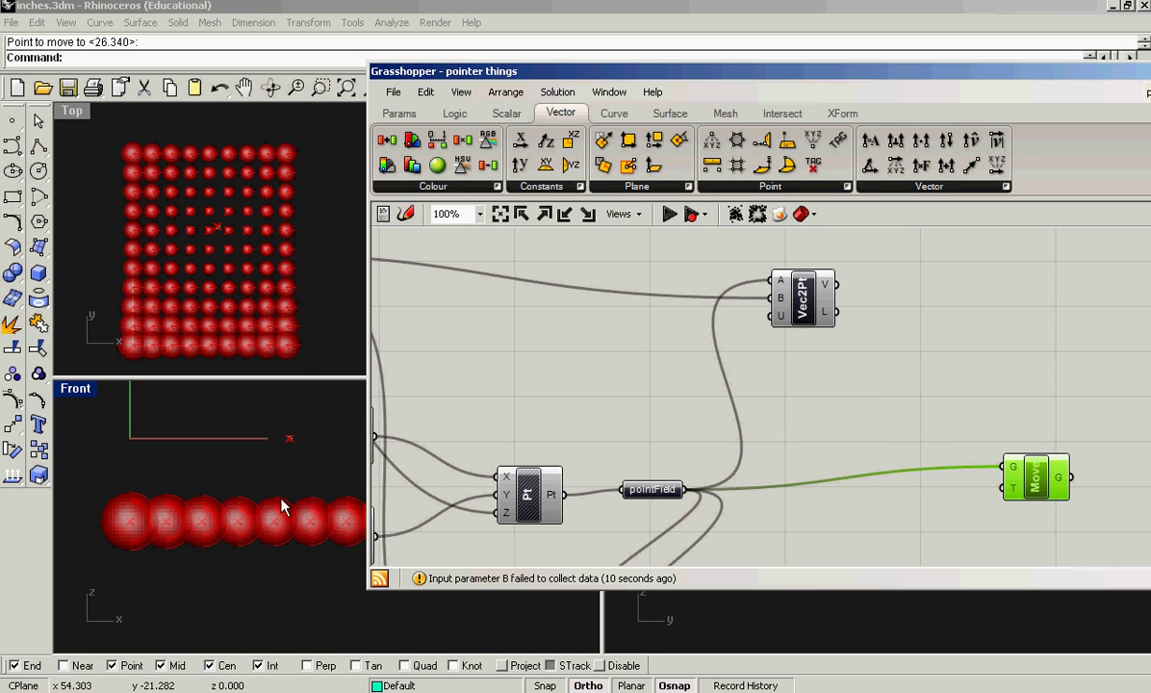
pyautogui.moveTo(881, 418); pyautogui.dragTo(825, 368, button='right')
pyautogui.scroll(-1, 825, 368)
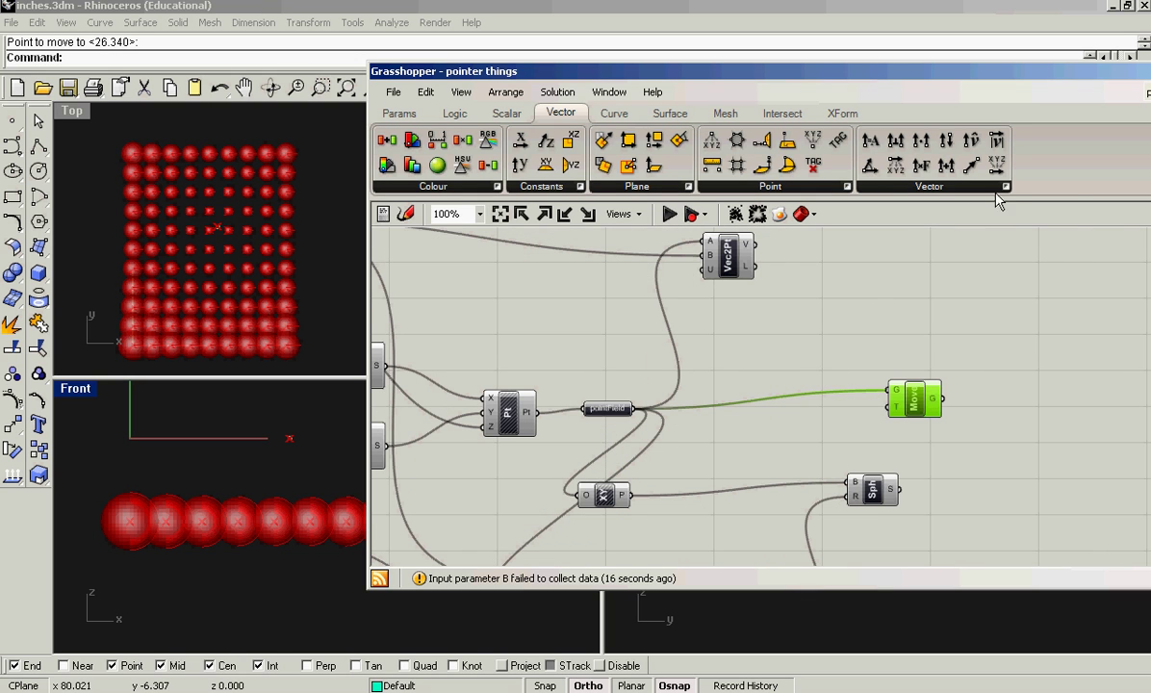
# Add an Amplitude component between Vec2Pt and Move and connect the Vec2Pt V output to its V input
pyautogui.click(932, 186)
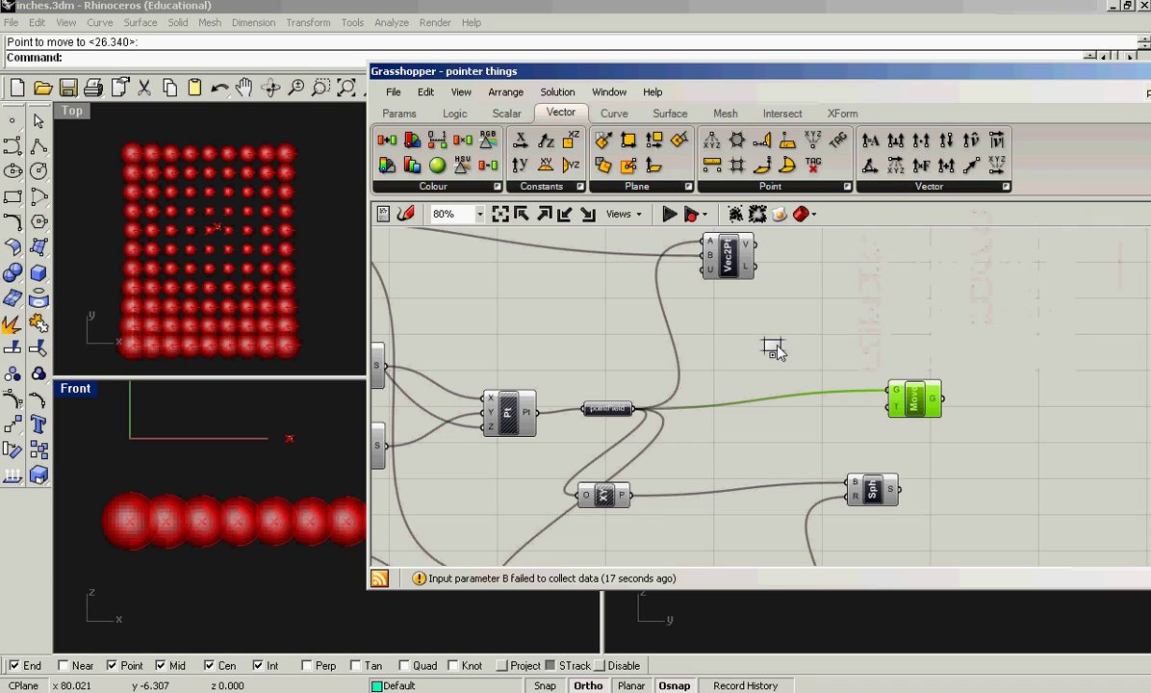
pyautogui.moveTo(775, 348); pyautogui.dragTo(799, 333)
pyautogui.moveTo(879, 327); pyautogui.dragTo(943, 332, button='right')
pyautogui.moveTo(814, 251); pyautogui.dragTo(840, 330)
pyautogui.moveTo(894, 347); pyautogui.dragTo(812, 337, button='right')
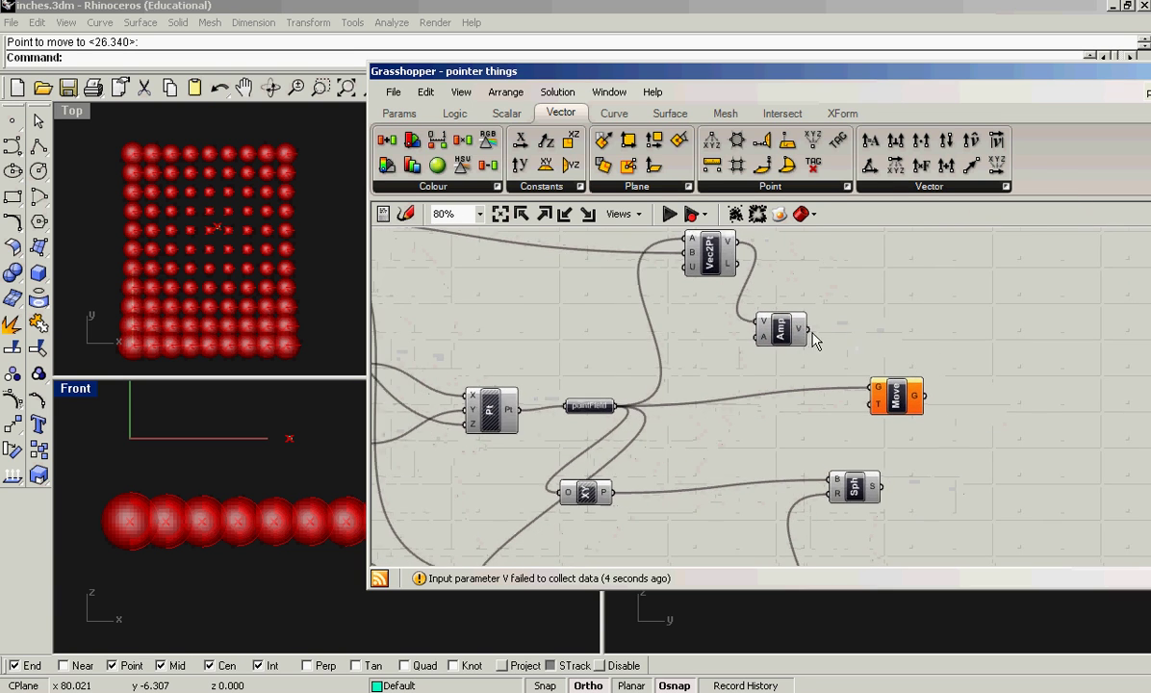
# Bring the Amplitude component next to the Radius parameter and connect Radius to its A input
pyautogui.moveTo(785, 328); pyautogui.dragTo(869, 282)
pyautogui.scroll(-2, 727, 409)
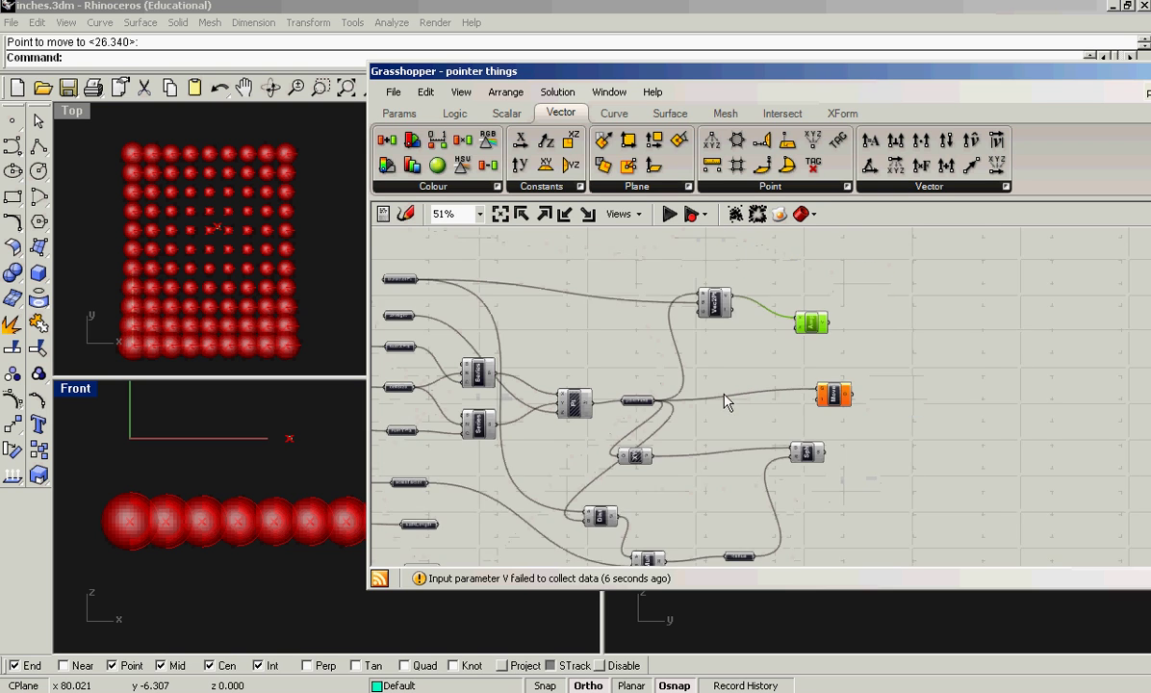
pyautogui.moveTo(728, 403); pyautogui.dragTo(738, 363, button='right')
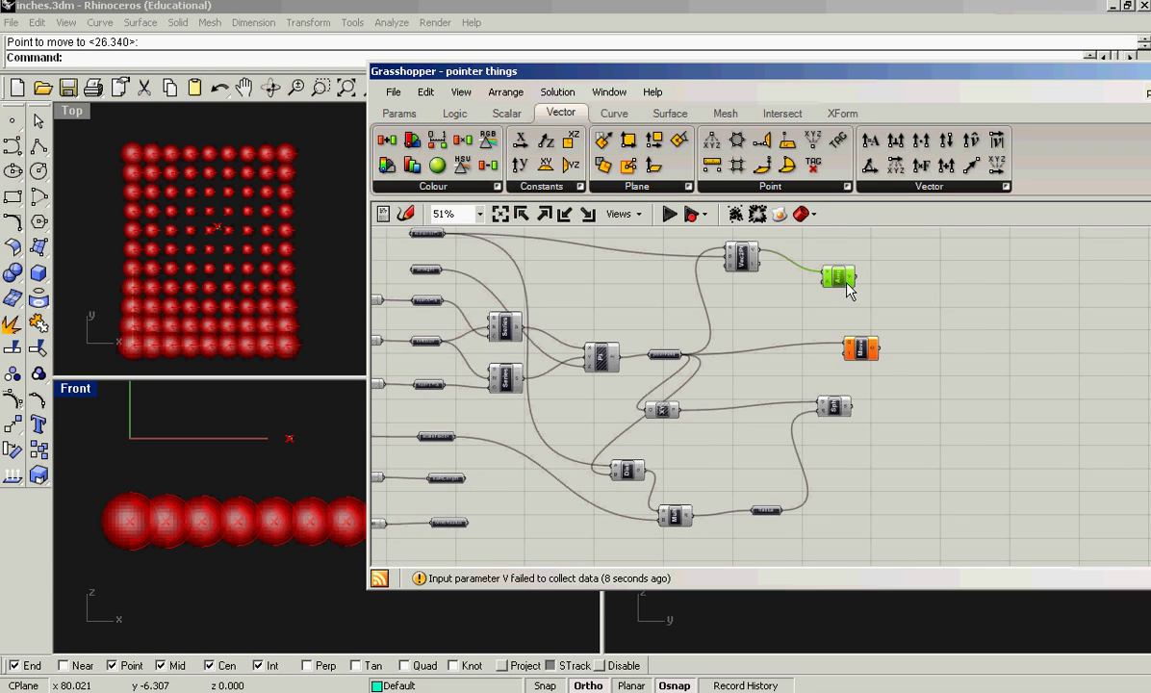
pyautogui.moveTo(845, 284); pyautogui.dragTo(878, 496)
pyautogui.scroll(6, 819, 513)
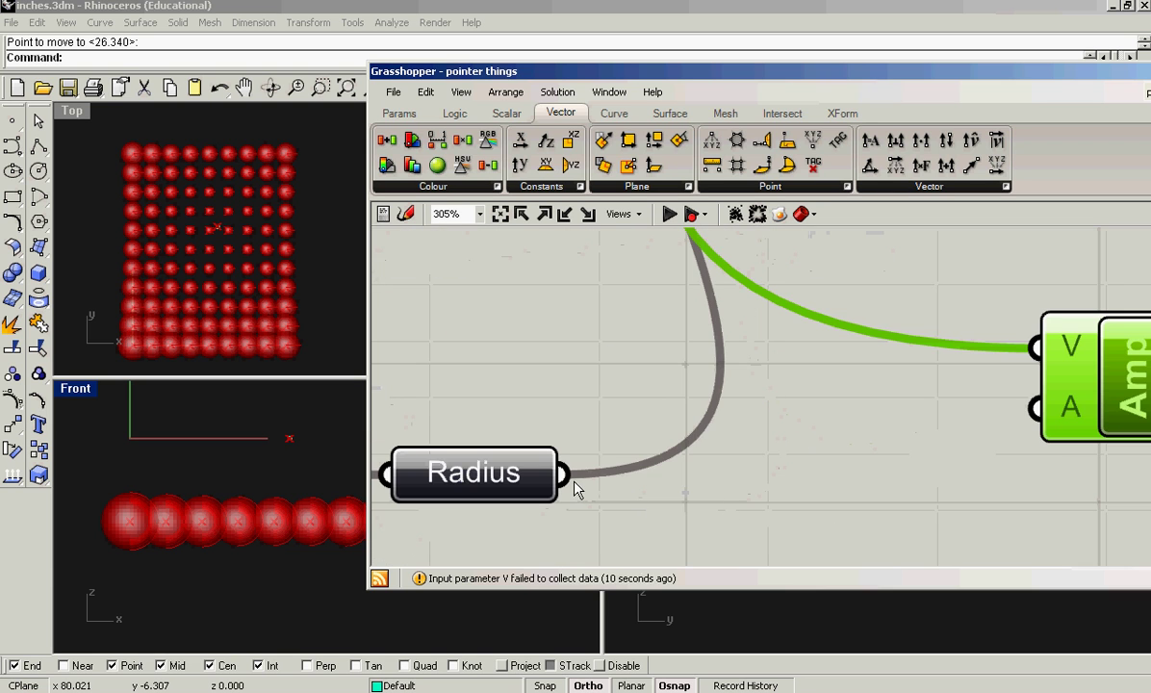
pyautogui.moveTo(564, 473); pyautogui.dragTo(1035, 408)
pyautogui.scroll(-6, 811, 419)
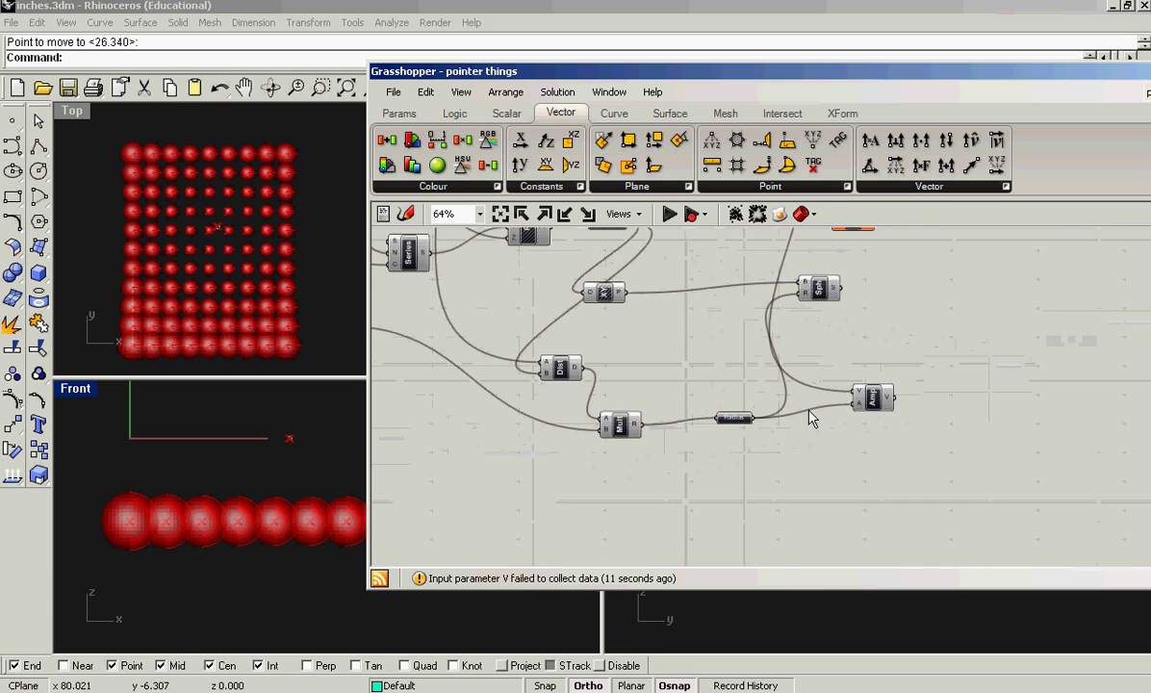
pyautogui.scroll(-3, 811, 418)
pyautogui.moveTo(899, 400); pyautogui.dragTo(851, 520, button='right')
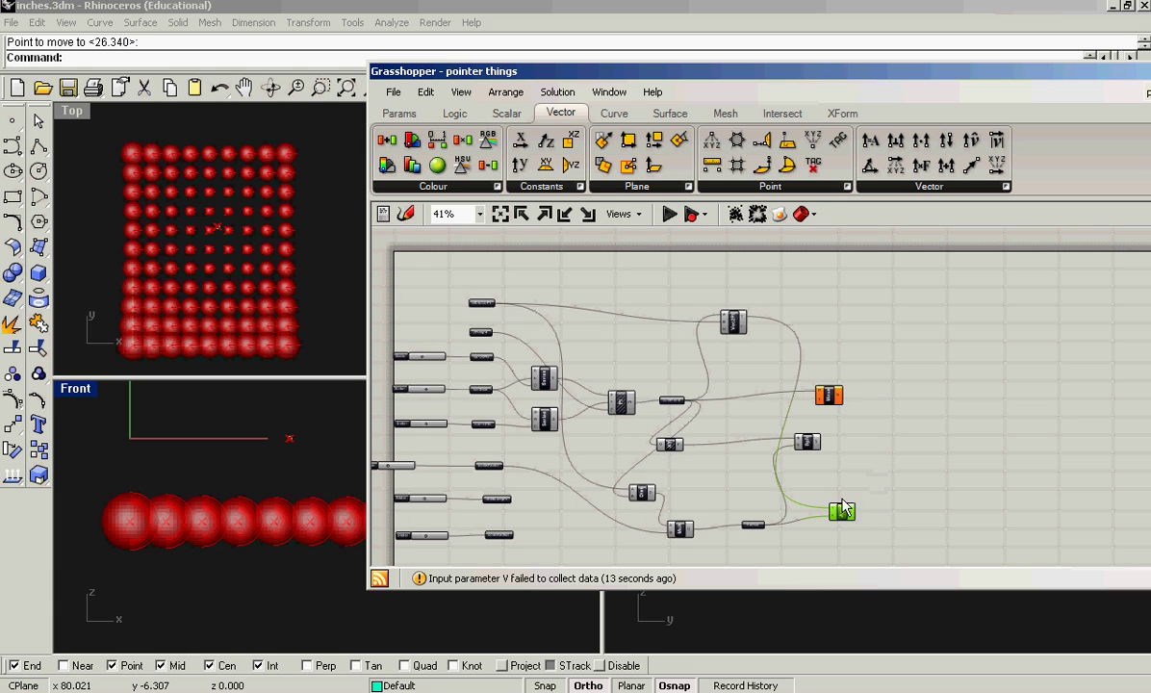
# Place the Amplitude component back beside Vec2Pt and connect its V output to the Move component's T input
pyautogui.moveTo(841, 511); pyautogui.dragTo(794, 331)
pyautogui.scroll(4, 791, 369)
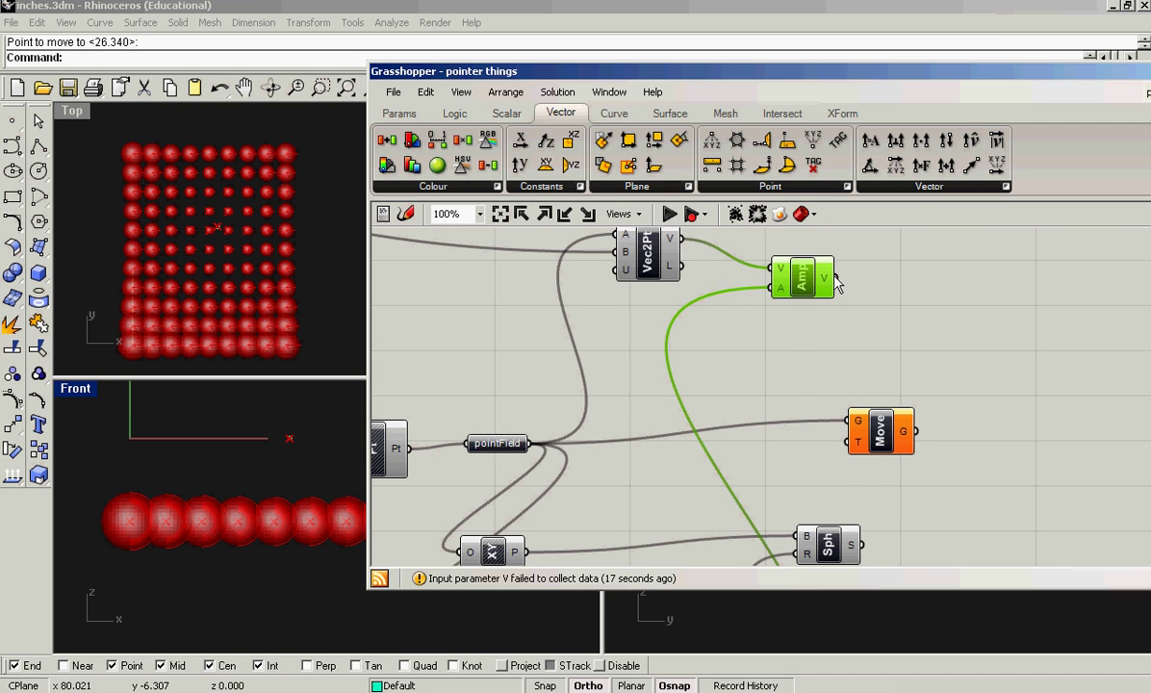
pyautogui.moveTo(836, 279); pyautogui.dragTo(848, 442)
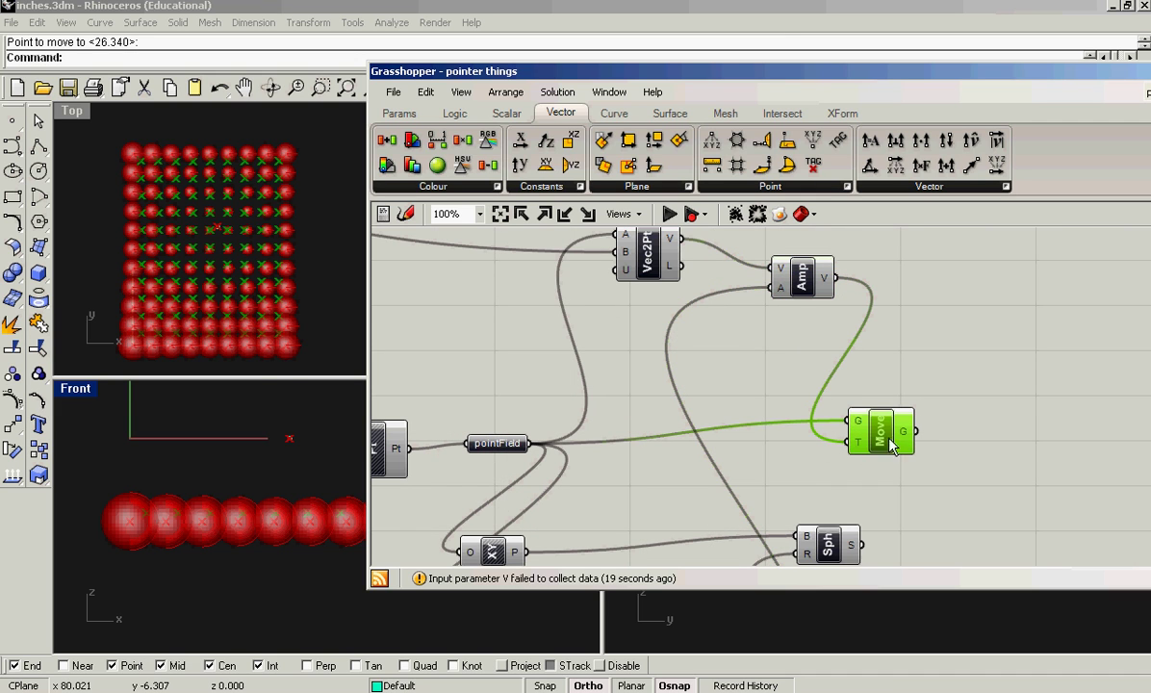
pyautogui.scroll(4, 154, 304)
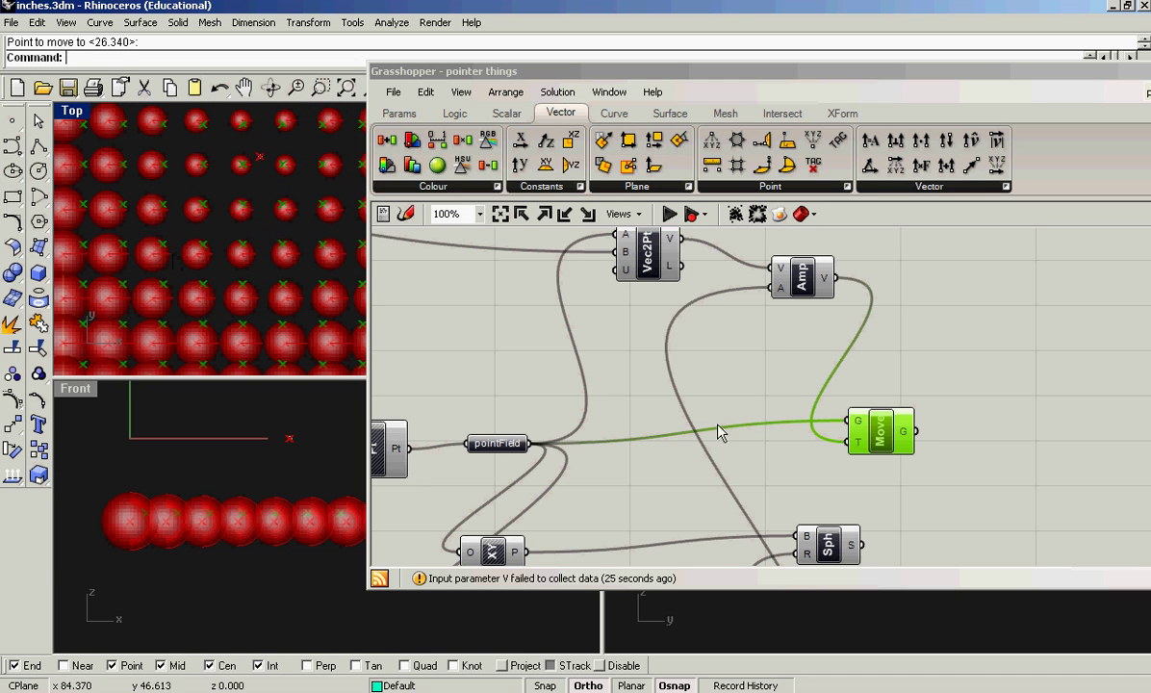
pyautogui.click(979, 372)
pyautogui.scroll(-2, 914, 377)
pyautogui.scroll(-2, 914, 377)
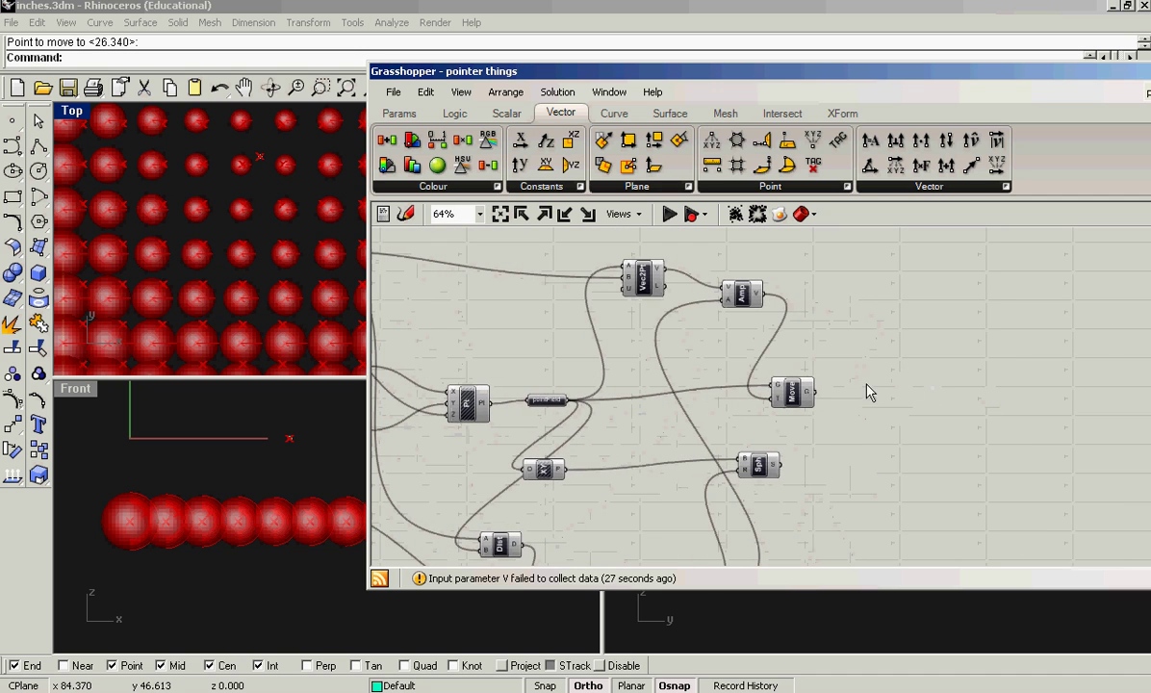
# Duplicate the Amplitude component with its input connections and shift the Move component farther from the Amplitude pair
pyautogui.click(748, 297)
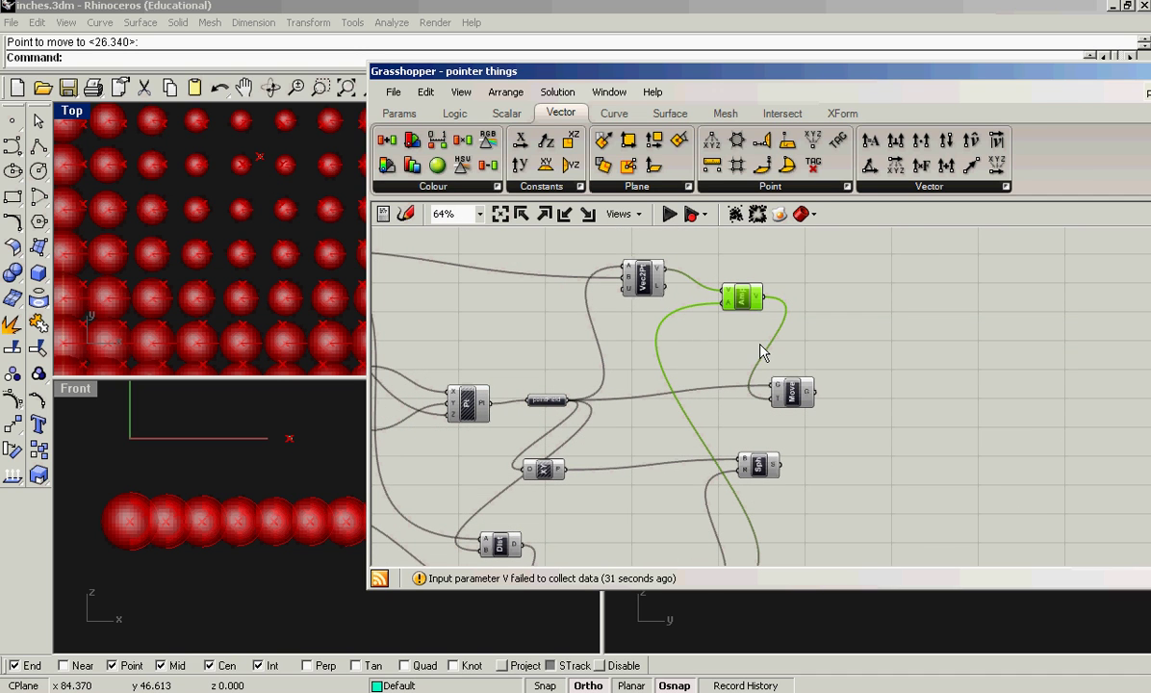
pyautogui.moveTo(755, 304); pyautogui.dragTo(799, 255)
pyautogui.moveTo(735, 314); pyautogui.dragTo(808, 347, button='right')
pyautogui.moveTo(808, 347); pyautogui.dragTo(876, 358)
pyautogui.click(878, 430)
pyautogui.moveTo(881, 435); pyautogui.dragTo(1009, 431)
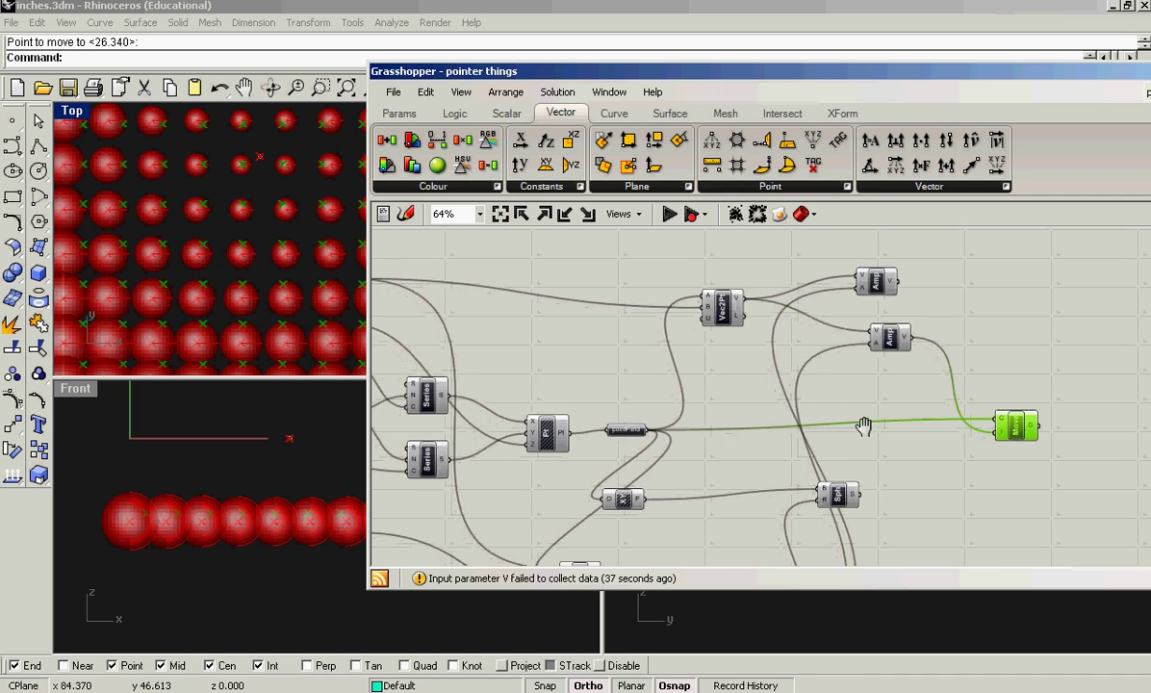
# Connect stalkLength to the duplicate Amplitude's A input in place of Radius and position the component above the original Amplitude
pyautogui.scroll(-3, 866, 426)
pyautogui.scroll(9, 898, 343)
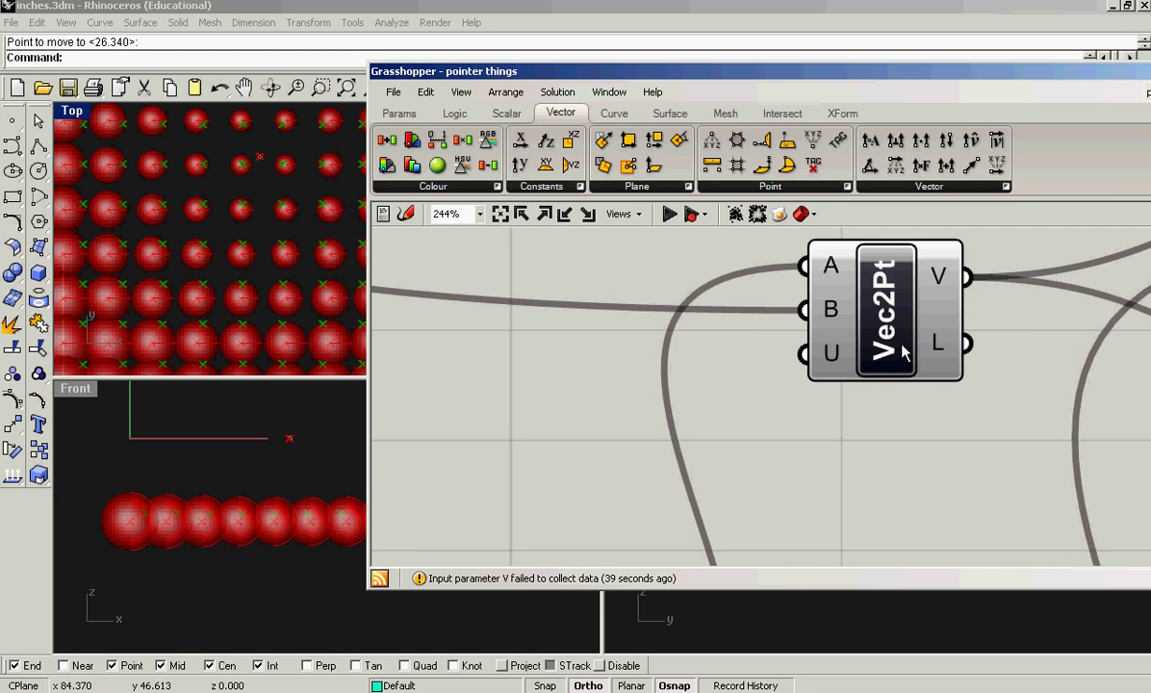
pyautogui.scroll(-2, 898, 344)
pyautogui.moveTo(936, 341); pyautogui.dragTo(695, 393, button='right')
pyautogui.moveTo(939, 379); pyautogui.dragTo(894, 352, button='right')
pyautogui.scroll(-4, 635, 392)
pyautogui.scroll(-2, 769, 404)
pyautogui.moveTo(868, 335); pyautogui.dragTo(617, 547)
pyautogui.moveTo(673, 521); pyautogui.dragTo(758, 393, button='right')
pyautogui.scroll(4, 690, 433)
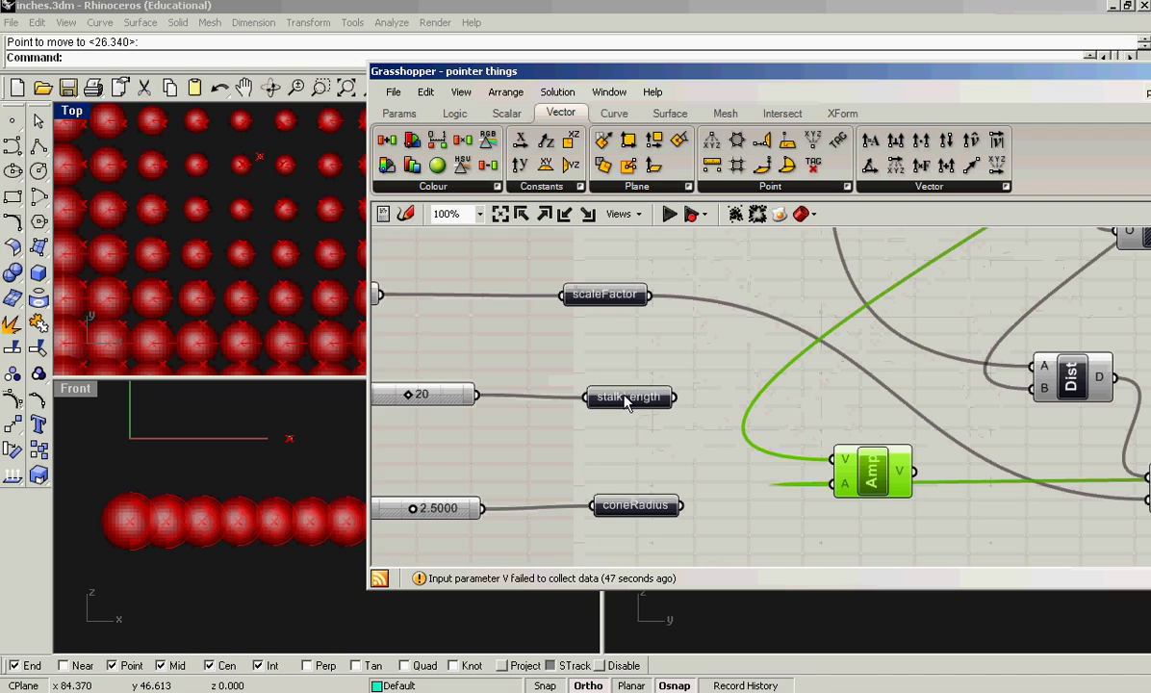
pyautogui.moveTo(675, 397); pyautogui.dragTo(834, 483)
pyautogui.scroll(-3, 712, 428)
pyautogui.scroll(-2, 712, 428)
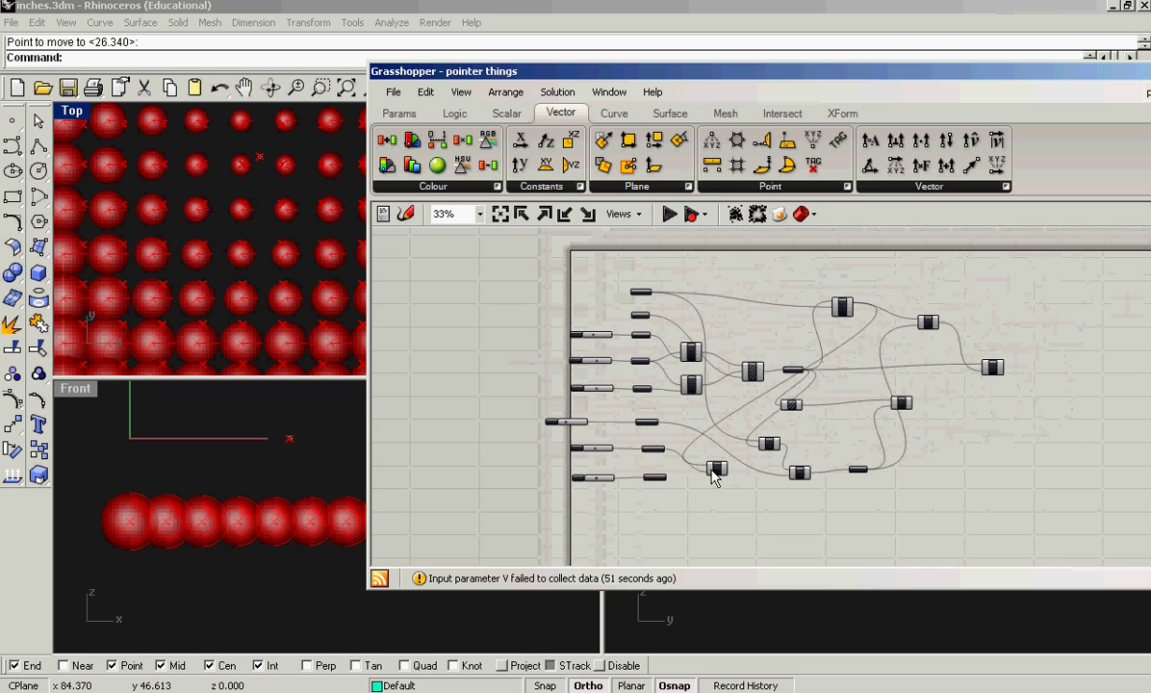
pyautogui.moveTo(719, 467); pyautogui.dragTo(931, 308)
# Duplicate the Move component and feed the first Move's G output into the second Move's G input
pyautogui.moveTo(1002, 331); pyautogui.dragTo(920, 377, button='right')
pyautogui.scroll(3, 905, 433)
pyautogui.moveTo(904, 433); pyautogui.dragTo(995, 356)
pyautogui.click(893, 381)
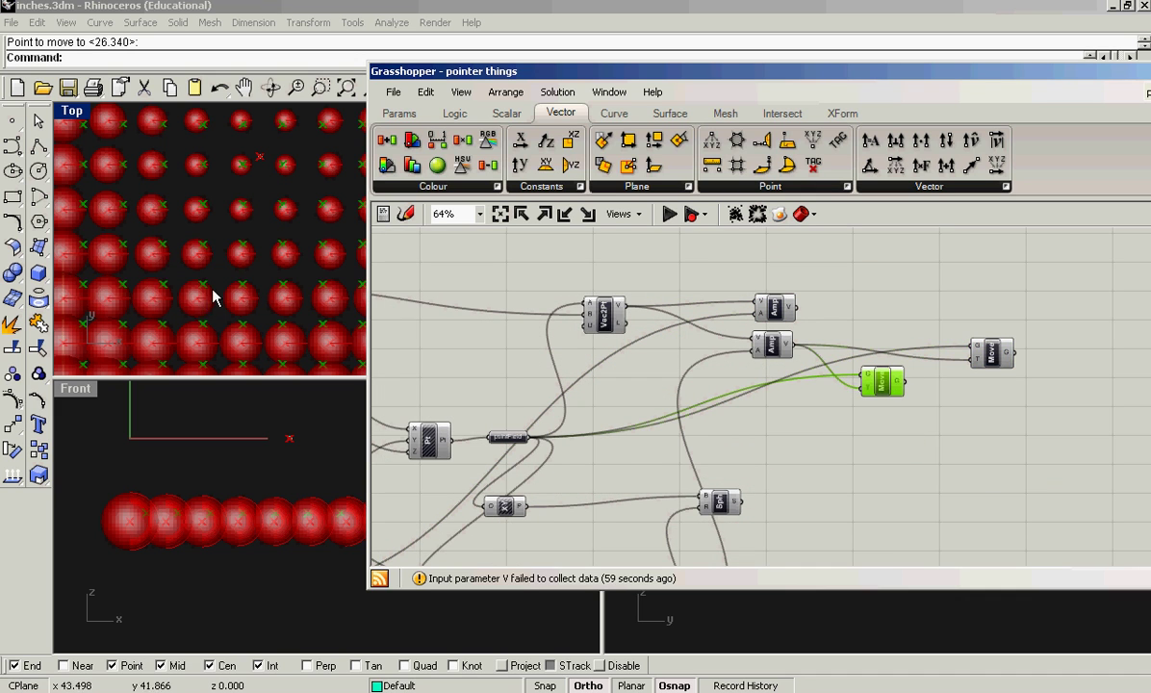
pyautogui.click(880, 349)
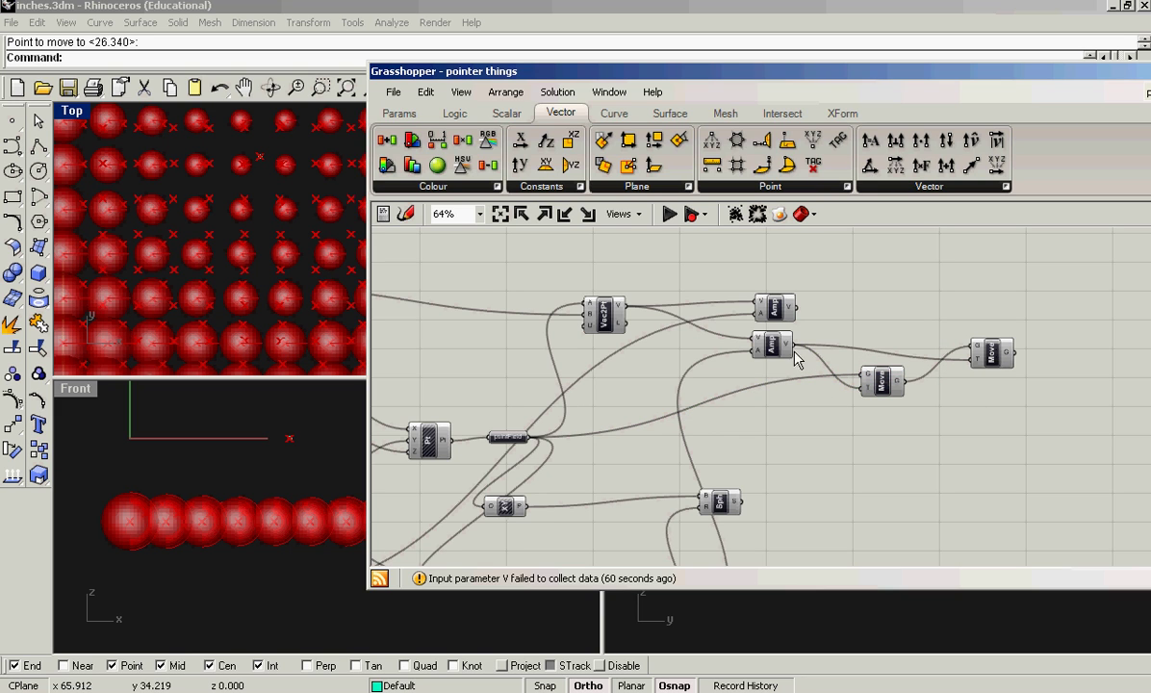
# Connect the stalkLength Amplitude's V output to the second Move's T input and inspect the moved points in the Front viewport
pyautogui.click(787, 316)
pyautogui.moveTo(790, 308); pyautogui.dragTo(972, 364)
pyautogui.click(291, 473)
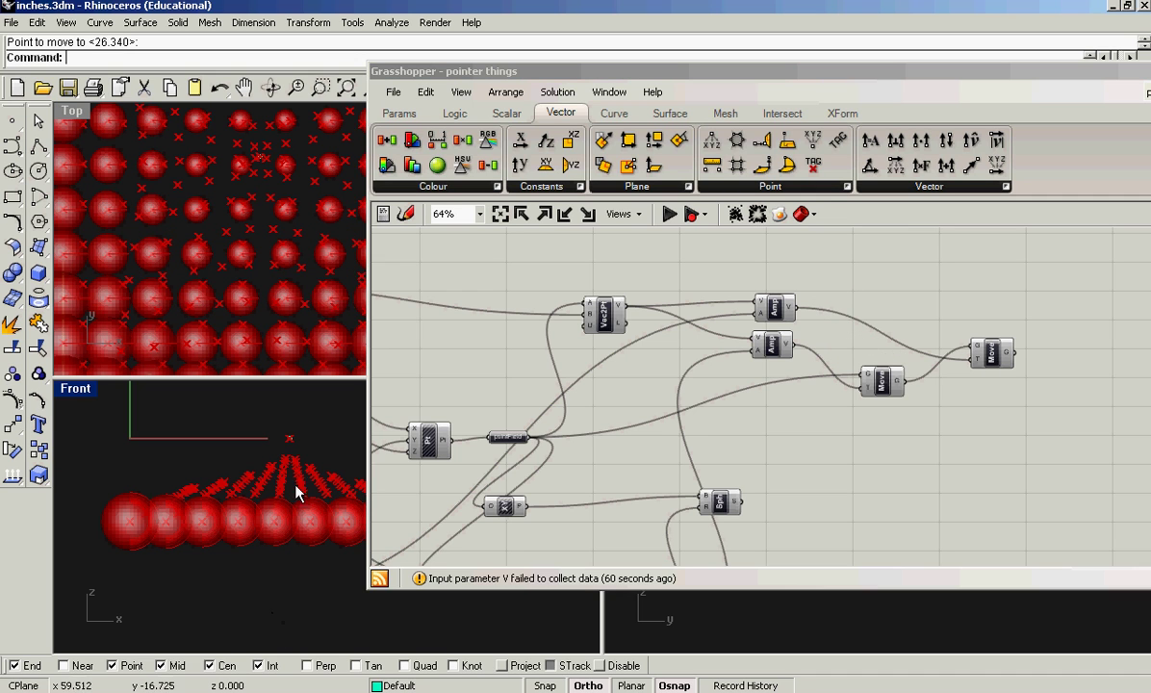
pyautogui.scroll(4, 286, 476)
pyautogui.scroll(-3, 286, 483)
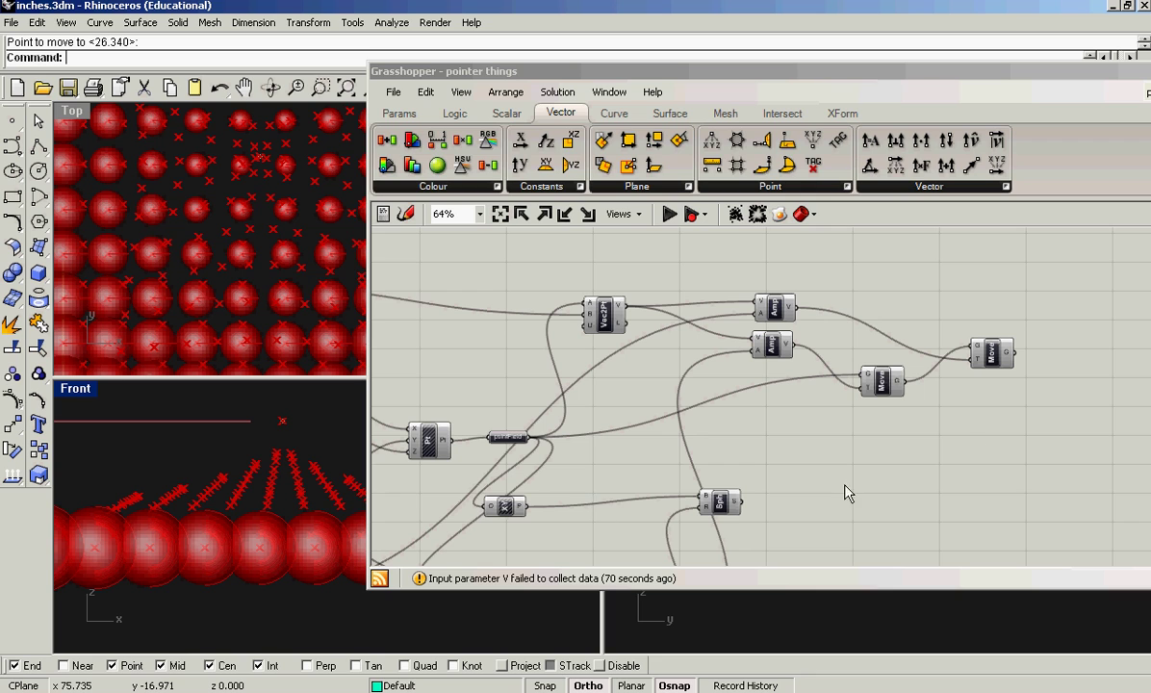
# Add a Line component with the first Move's G output as A and the second Move's G output as B
pyautogui.click(617, 116)
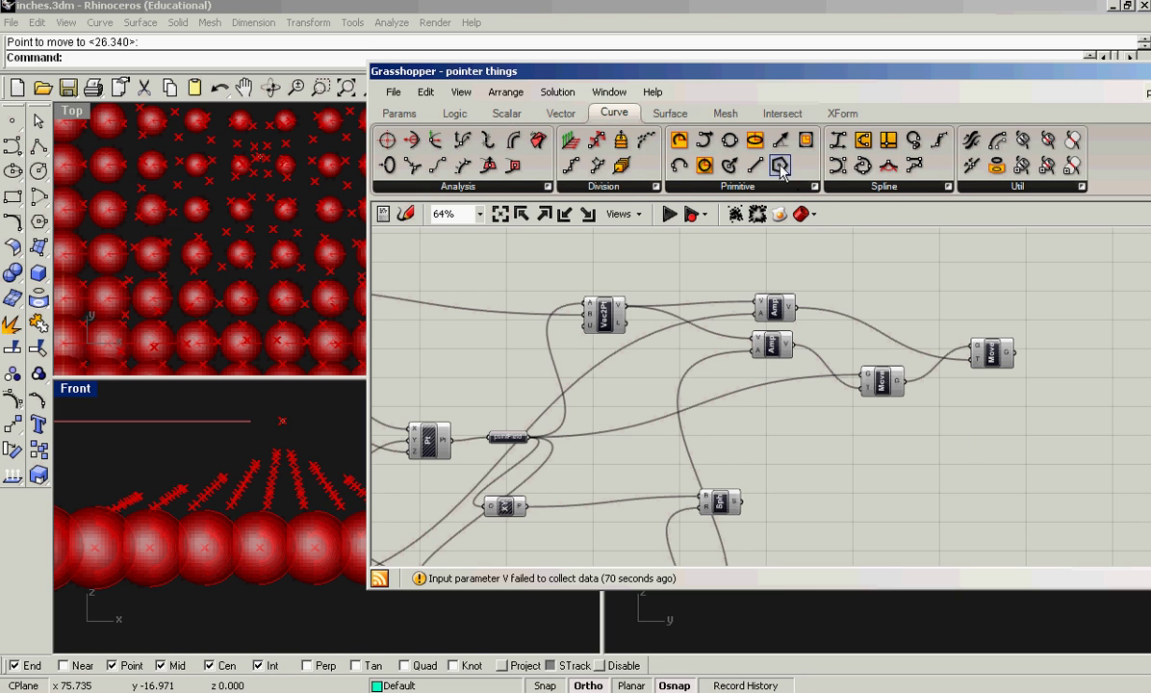
pyautogui.moveTo(755, 174); pyautogui.dragTo(1048, 298)
pyautogui.moveTo(905, 385); pyautogui.dragTo(1028, 289)
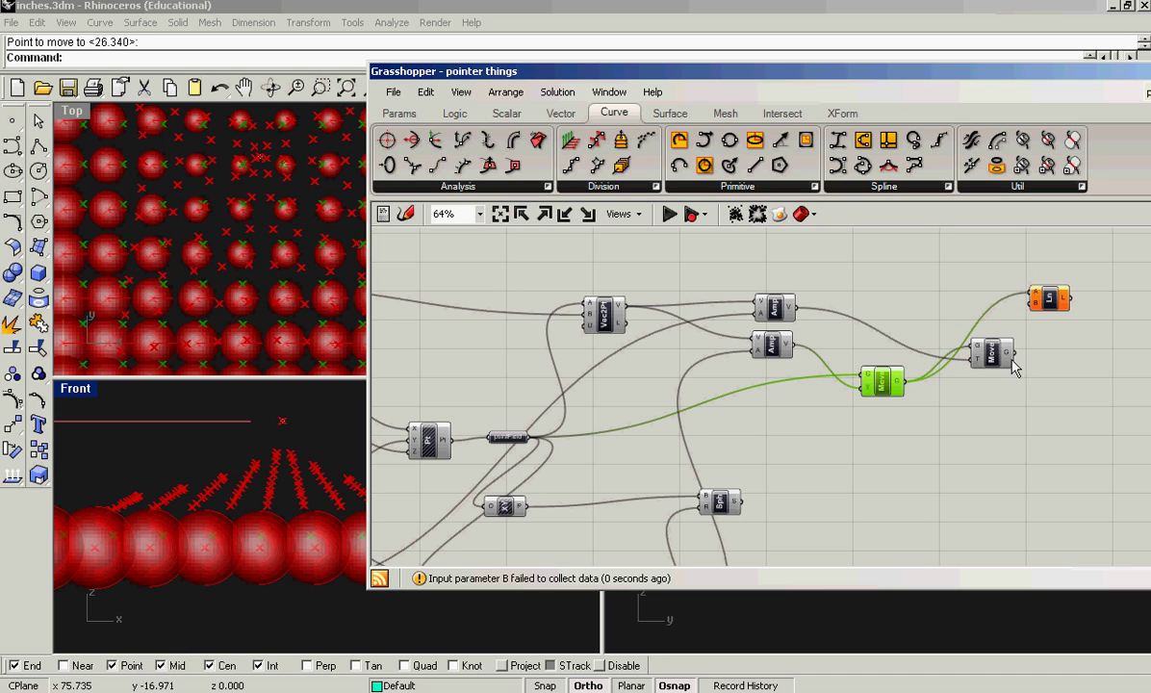
pyautogui.moveTo(1013, 354); pyautogui.dragTo(1031, 303)
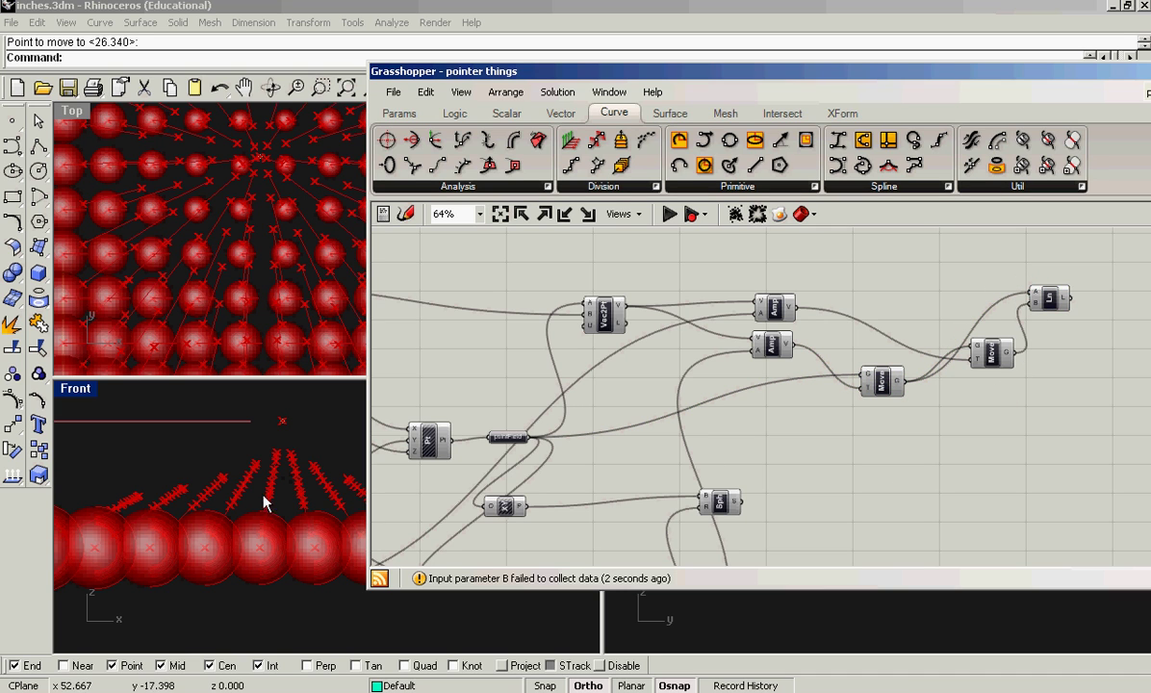
# Set the slider feeding the stalkLength parameter to 21
pyautogui.scroll(3, 322, 505)
pyautogui.scroll(-3, 807, 411)
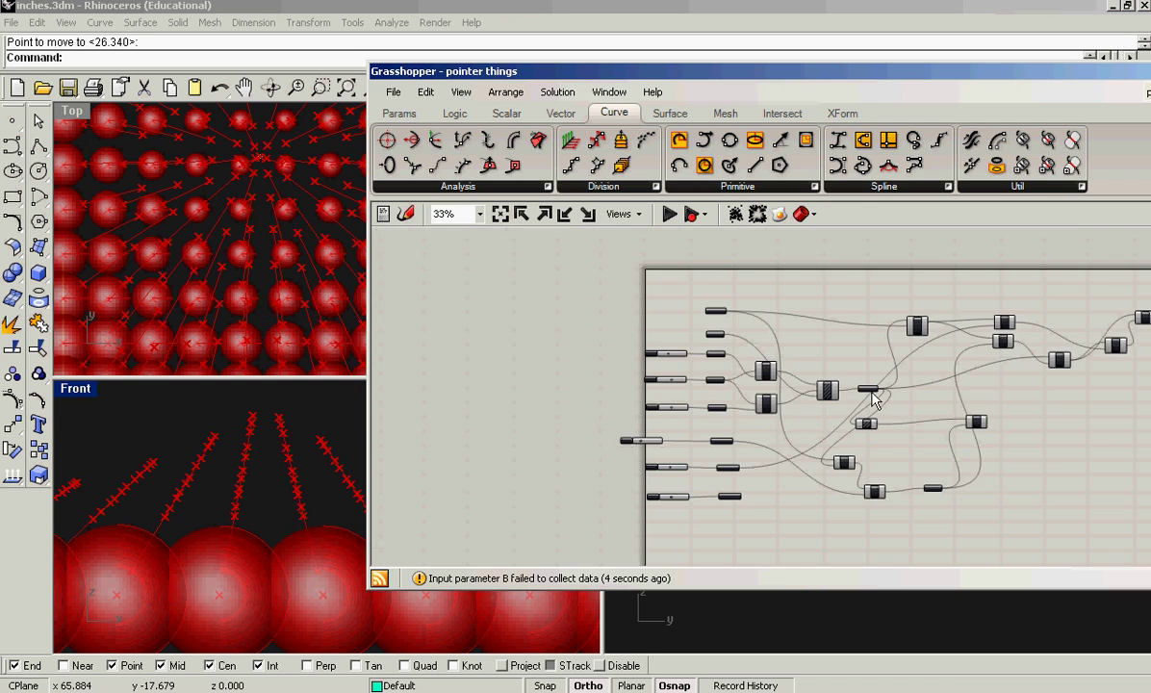
pyautogui.scroll(4, 783, 475)
pyautogui.scroll(1, 732, 452)
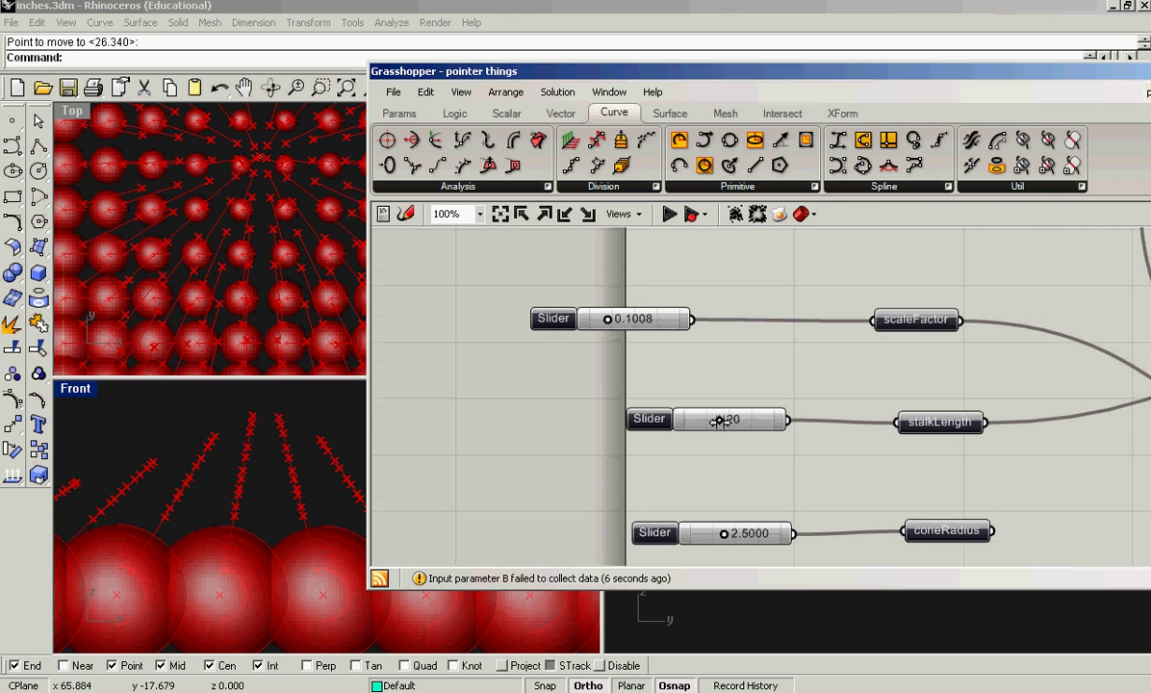
pyautogui.moveTo(719, 421)
pyautogui.mouseDown()
pyautogui.moveTo(701, 420)
pyautogui.moveTo(721, 419)
pyautogui.mouseUp()
# Move the attractor point straight down within the sphere grid in the Top viewport
pyautogui.scroll(-4, 217, 485)
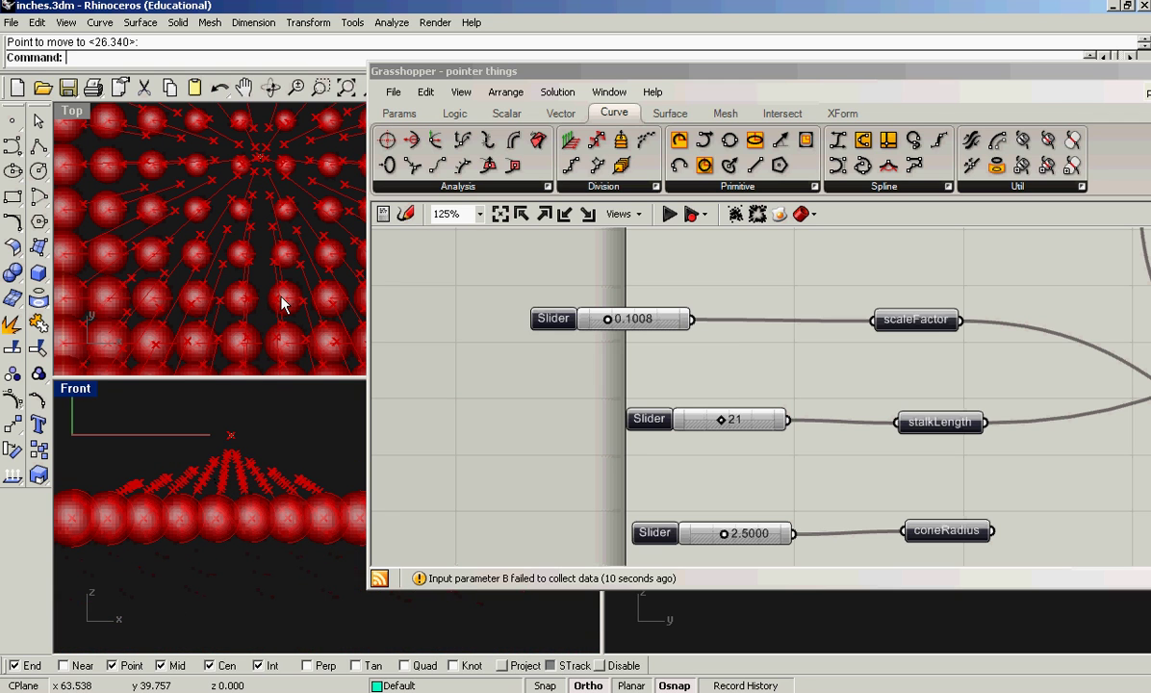
pyautogui.scroll(-2, 241, 270)
pyautogui.click(241, 197)
pyautogui.moveTo(240, 197); pyautogui.dragTo(241, 257)
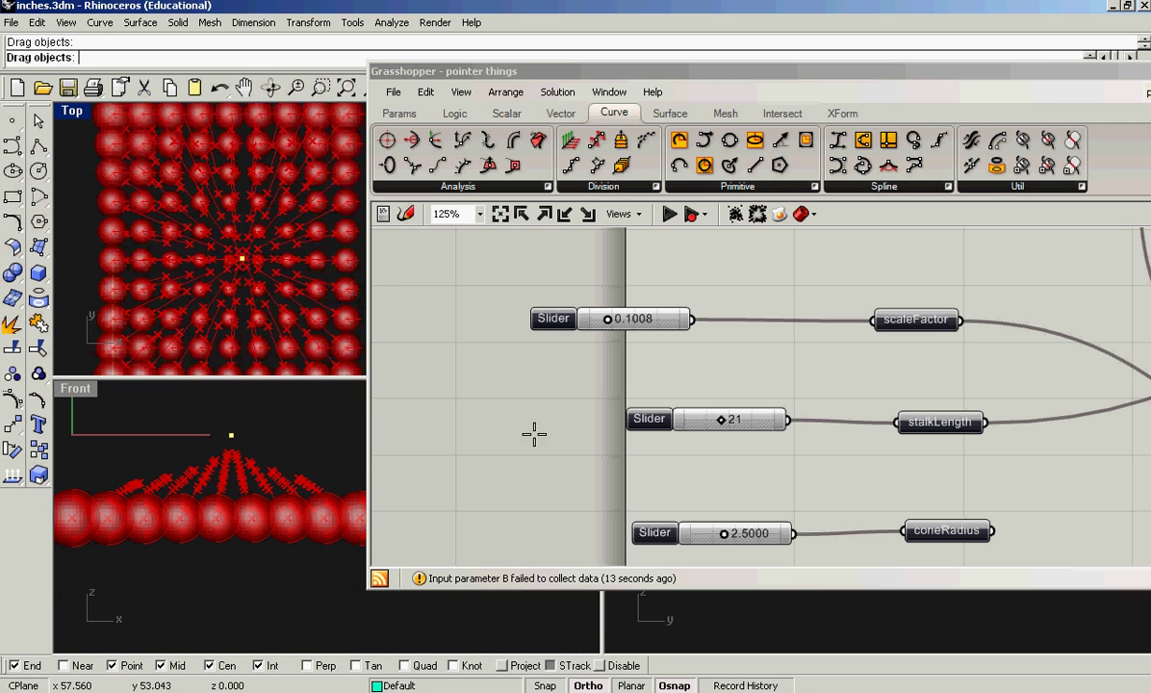
pyautogui.scroll(-5, 553, 439)
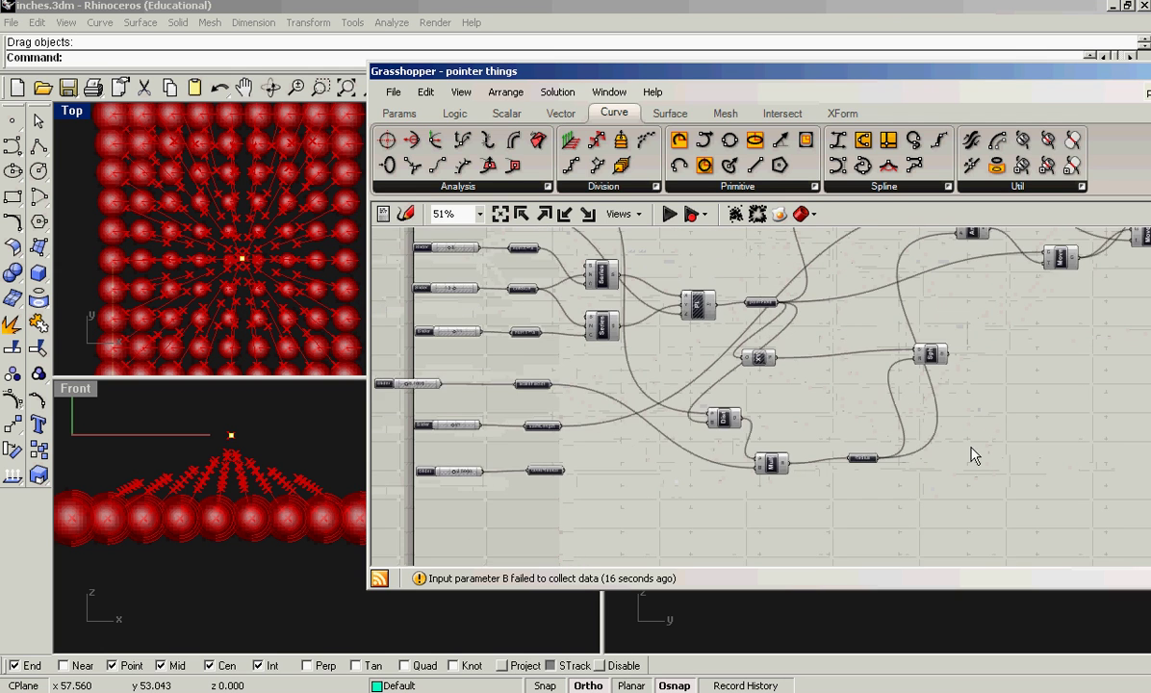
# Add a Cone component to the canvas and place it beside the coneRadius parameter
pyautogui.moveTo(952, 378); pyautogui.dragTo(767, 516, button='right')
pyautogui.moveTo(974, 431); pyautogui.dragTo(940, 476, button='right')
pyautogui.click(671, 113)
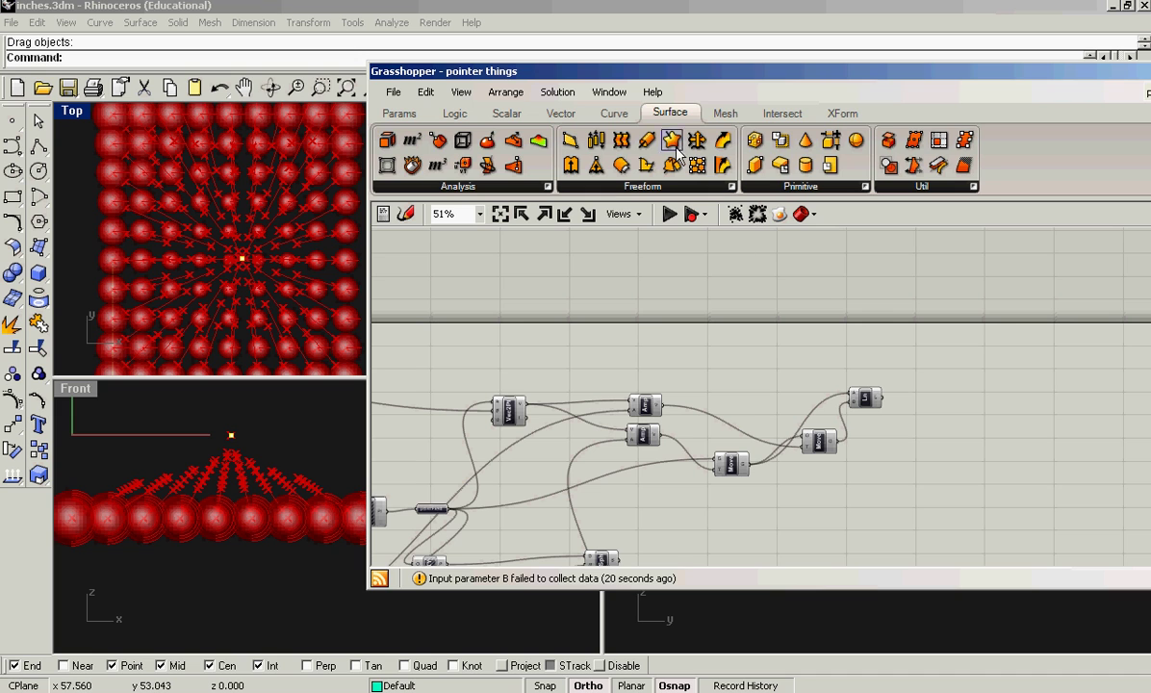
pyautogui.moveTo(806, 142); pyautogui.dragTo(904, 454)
pyautogui.scroll(4, 941, 505)
pyautogui.scroll(-4, 941, 500)
pyautogui.moveTo(975, 384); pyautogui.dragTo(716, 540)
pyautogui.moveTo(717, 540); pyautogui.dragTo(946, 341, button='right')
pyautogui.moveTo(947, 348); pyautogui.dragTo(592, 431)
pyautogui.scroll(7, 561, 411)
pyautogui.scroll(-3, 556, 411)
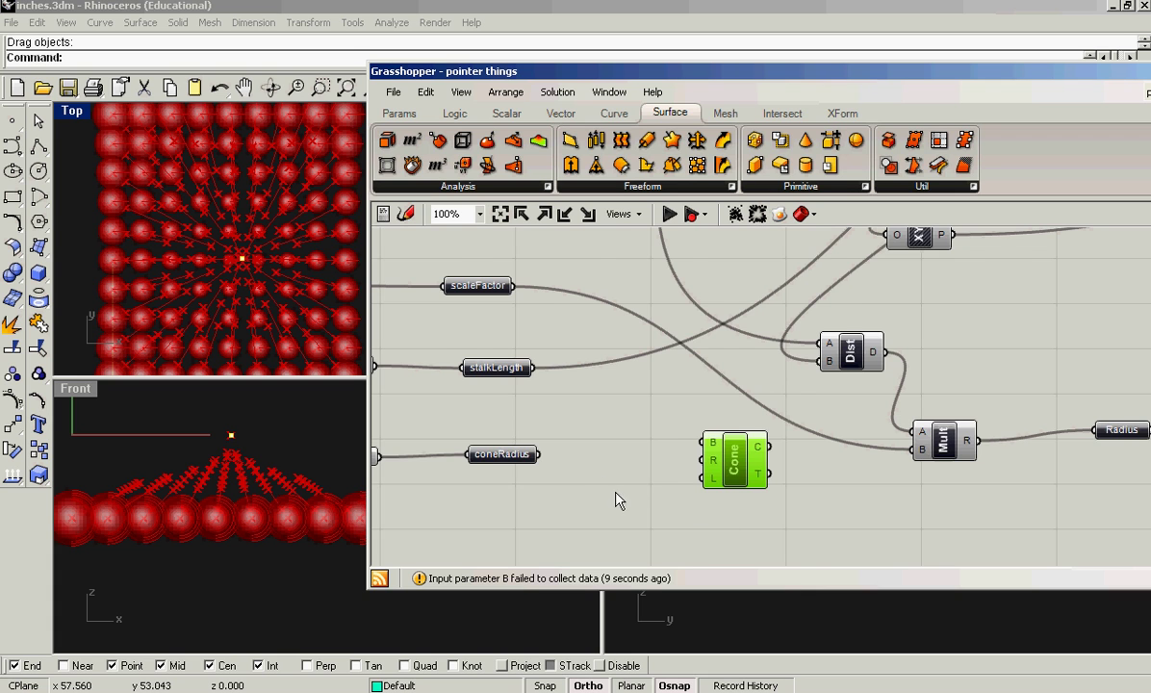
# Connect the coneRadius parameter to both the R and L inputs of the Cone component
pyautogui.scroll(1, 630, 484)
pyautogui.moveTo(625, 486); pyautogui.dragTo(541, 492, button='right')
pyautogui.scroll(-2, 585, 488)
pyautogui.scroll(1, 595, 483)
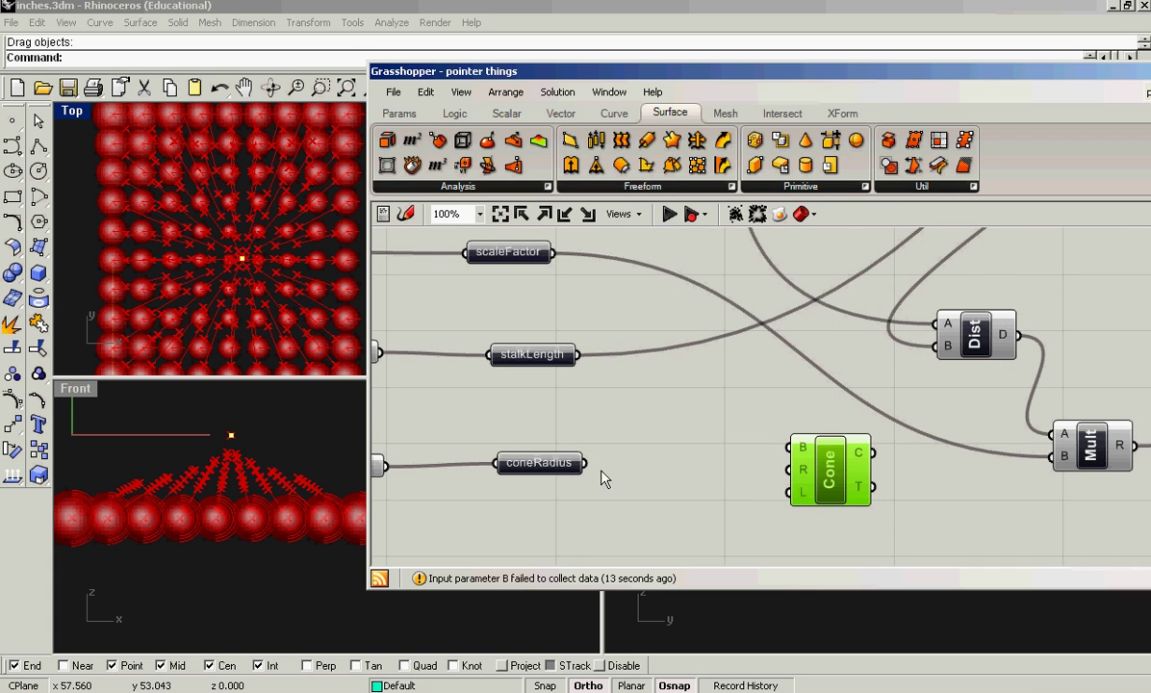
pyautogui.moveTo(584, 463); pyautogui.dragTo(792, 470)
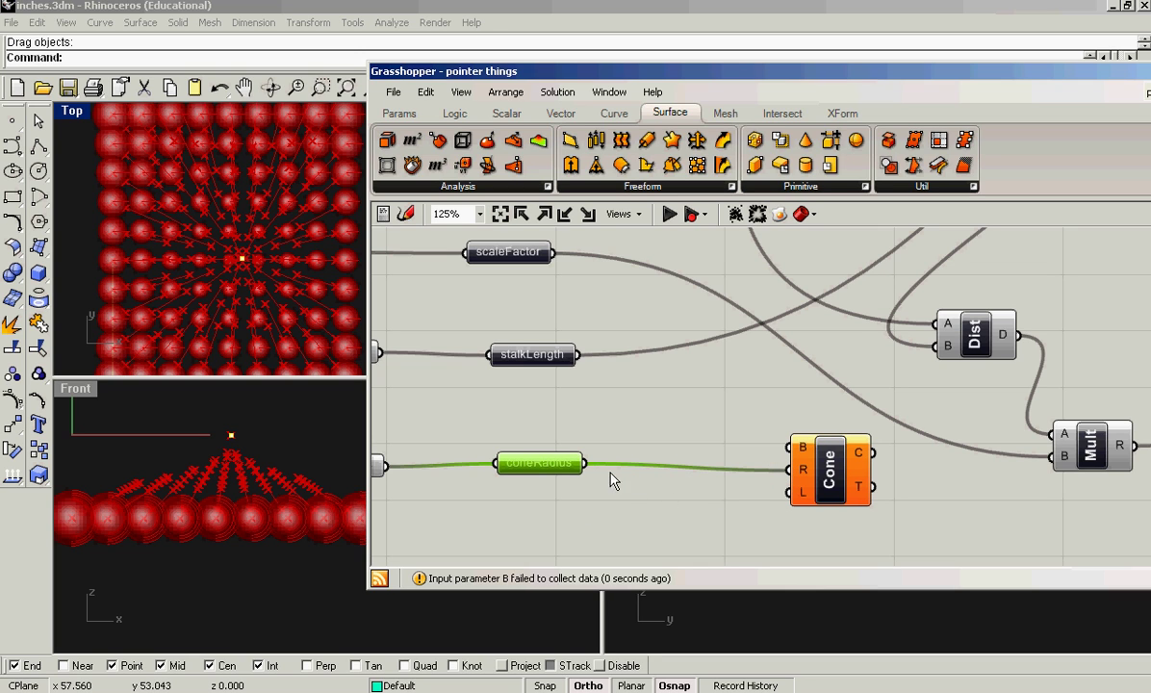
pyautogui.moveTo(586, 466); pyautogui.dragTo(790, 493)
pyautogui.scroll(-4, 662, 450)
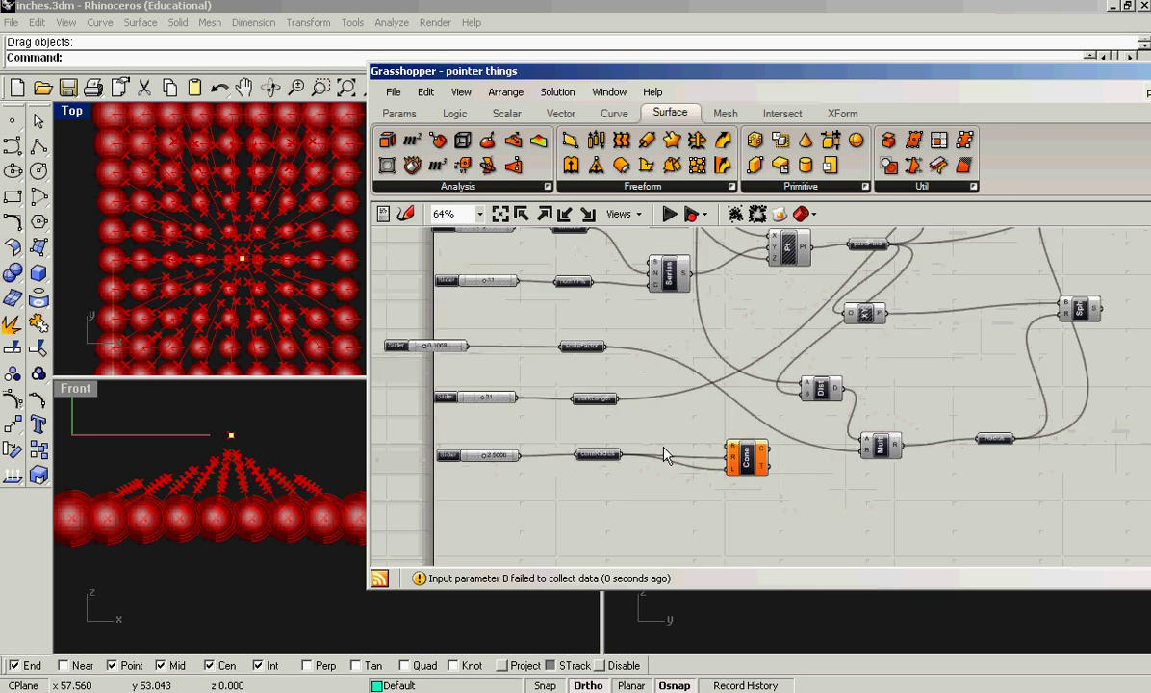
# Move the Cone component away from the parameters to the open canvas below the Line and second Move components
pyautogui.moveTo(794, 457); pyautogui.dragTo(632, 512, button='right')
pyautogui.moveTo(572, 514); pyautogui.dragTo(1074, 354)
pyautogui.moveTo(1040, 378); pyautogui.dragTo(806, 509, button='right')
pyautogui.scroll(5, 825, 477)
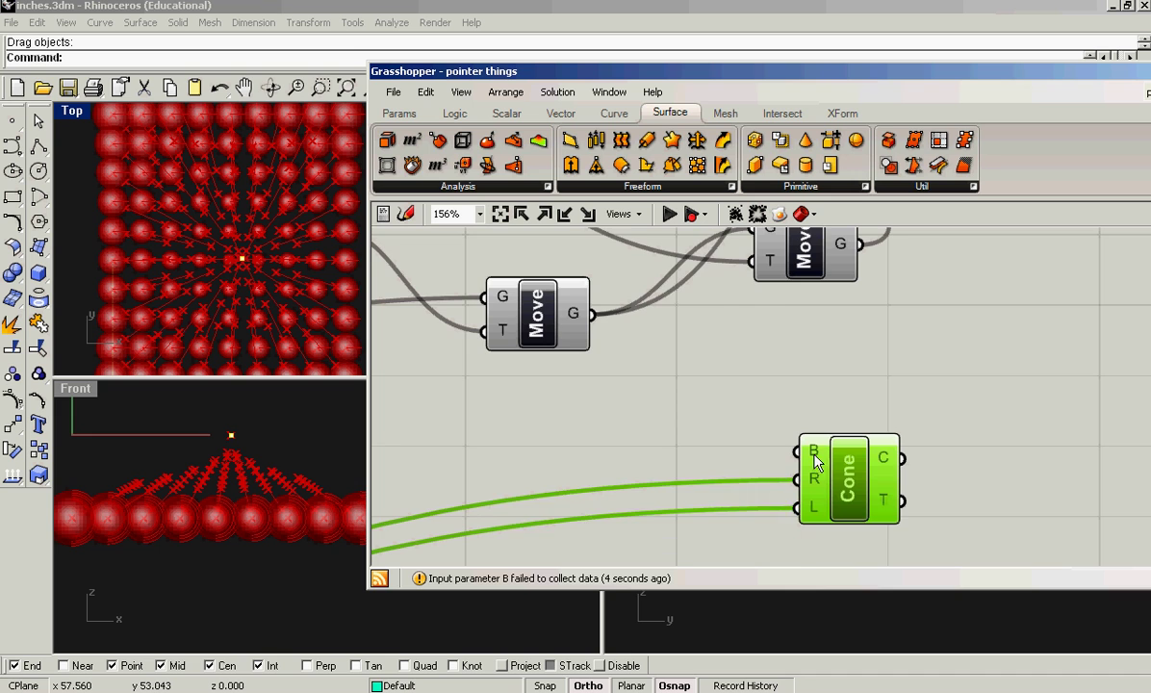
pyautogui.scroll(-2, 707, 462)
pyautogui.moveTo(797, 481); pyautogui.dragTo(941, 452)
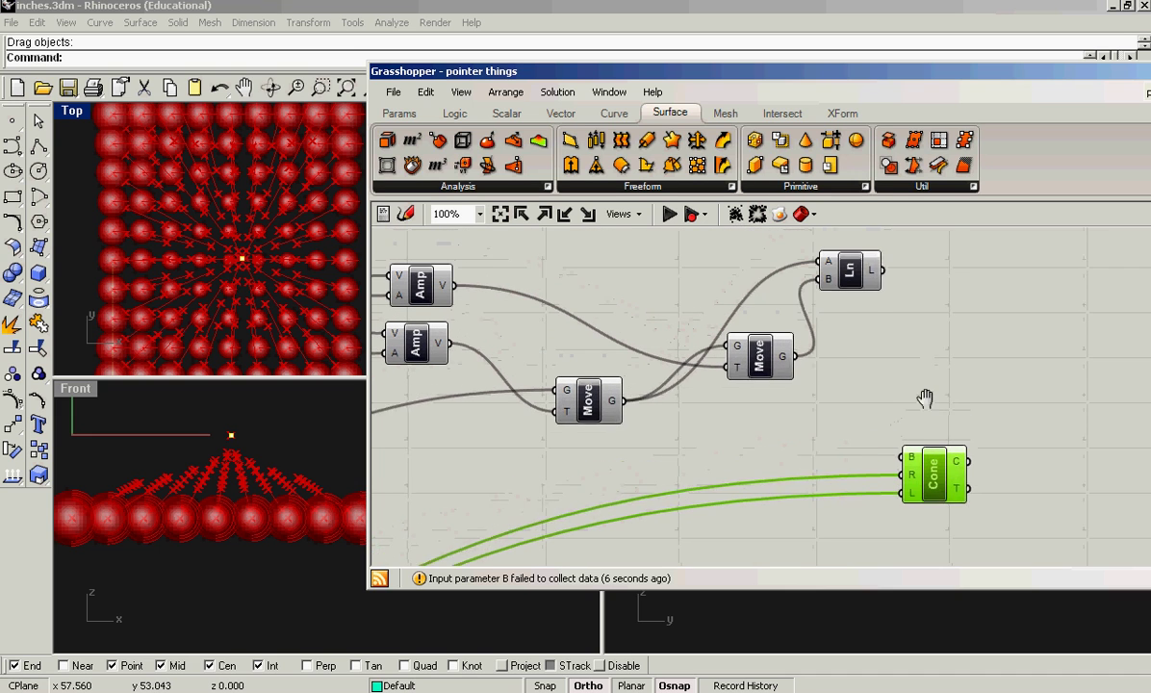
pyautogui.moveTo(926, 411); pyautogui.dragTo(926, 412, button='right')
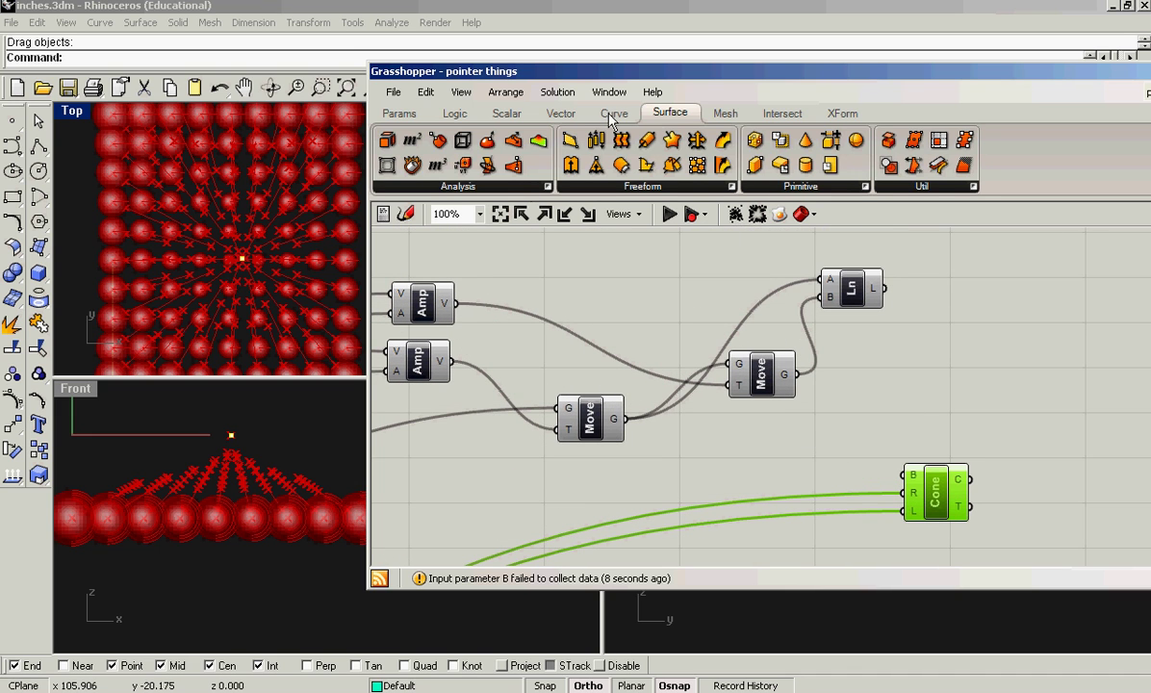
# Add a Plane Normal component and place it above the two Amplitude components
pyautogui.click(562, 113)
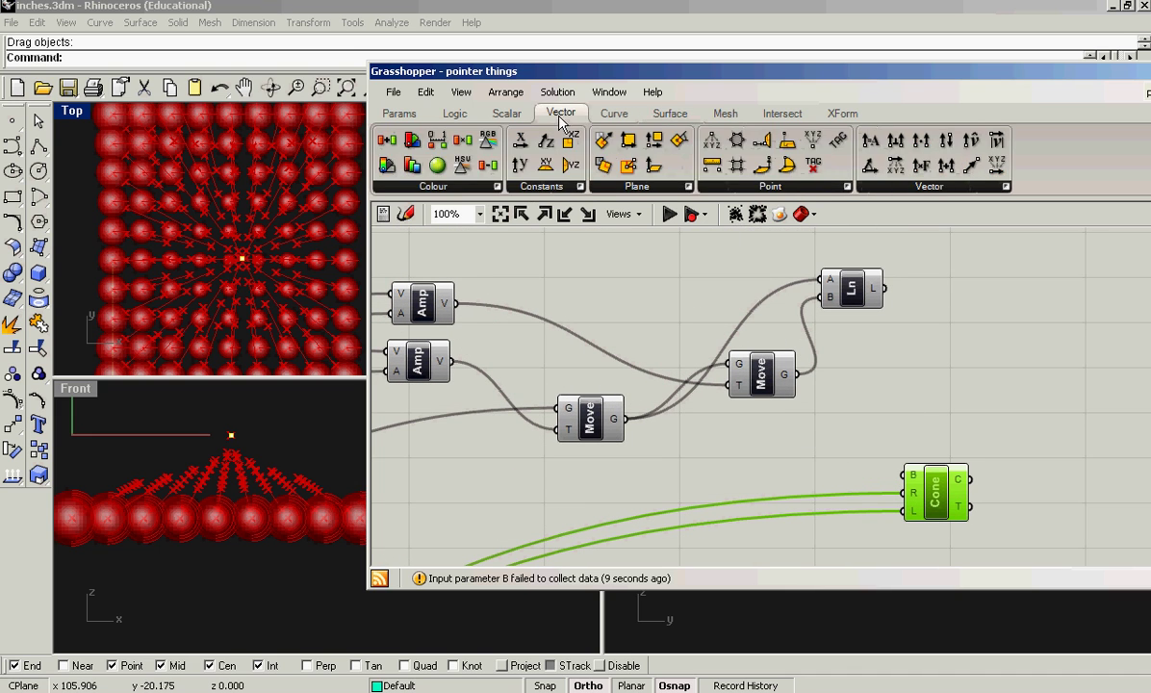
pyautogui.click(689, 187)
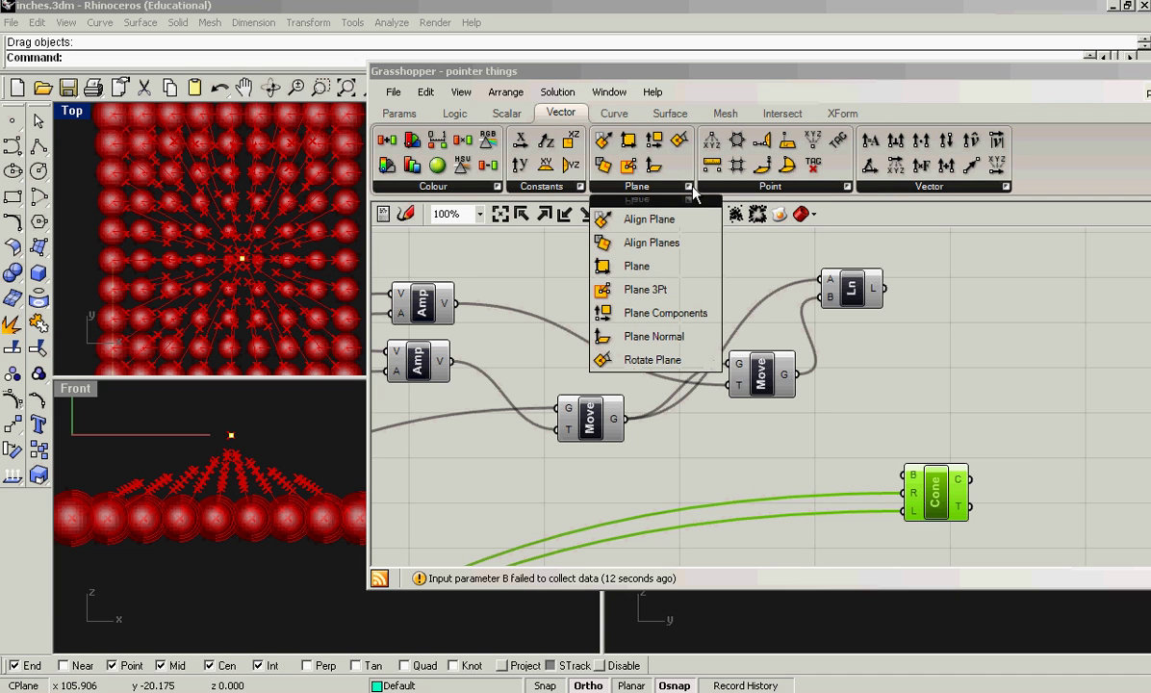
pyautogui.click(647, 337)
pyautogui.scroll(-4, 837, 419)
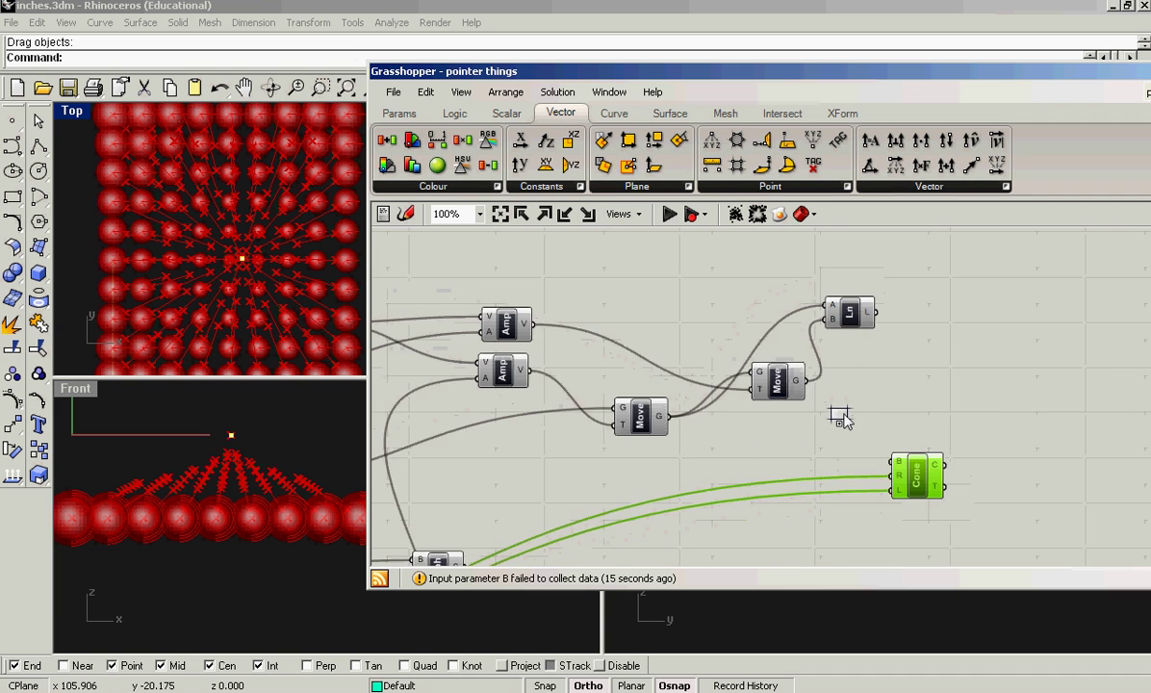
pyautogui.scroll(4, 603, 364)
pyautogui.click(662, 302)
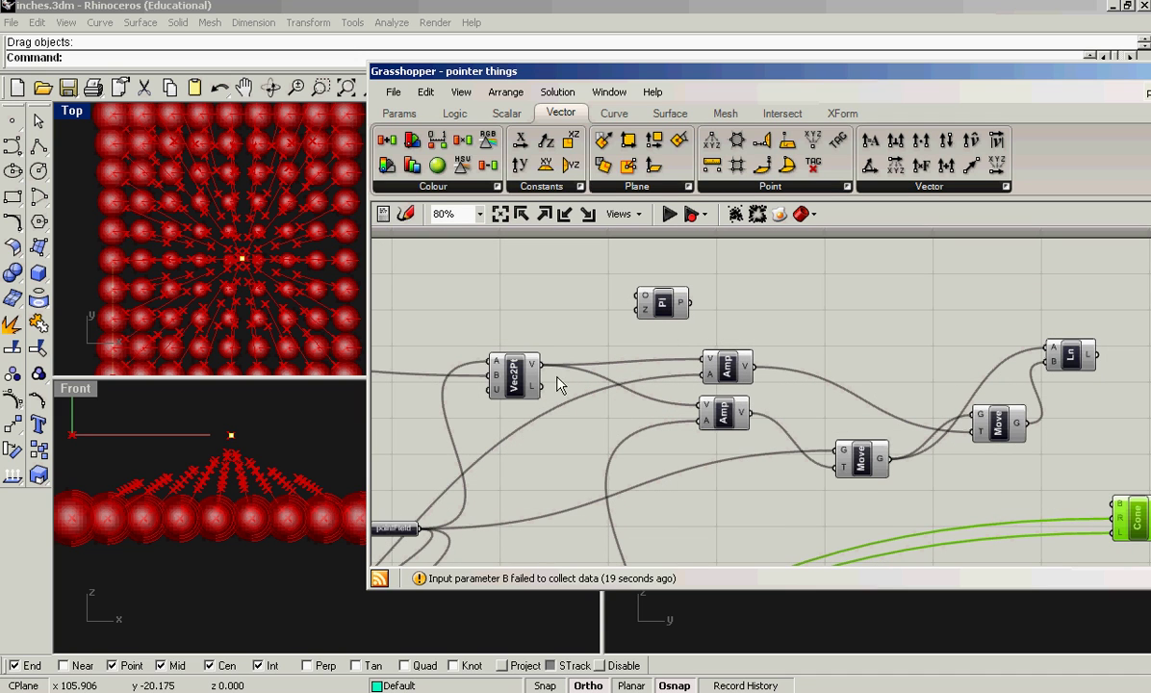
# Connect the Vector 2Pt component's V output to the Plane Normal's Z input
pyautogui.click(513, 385)
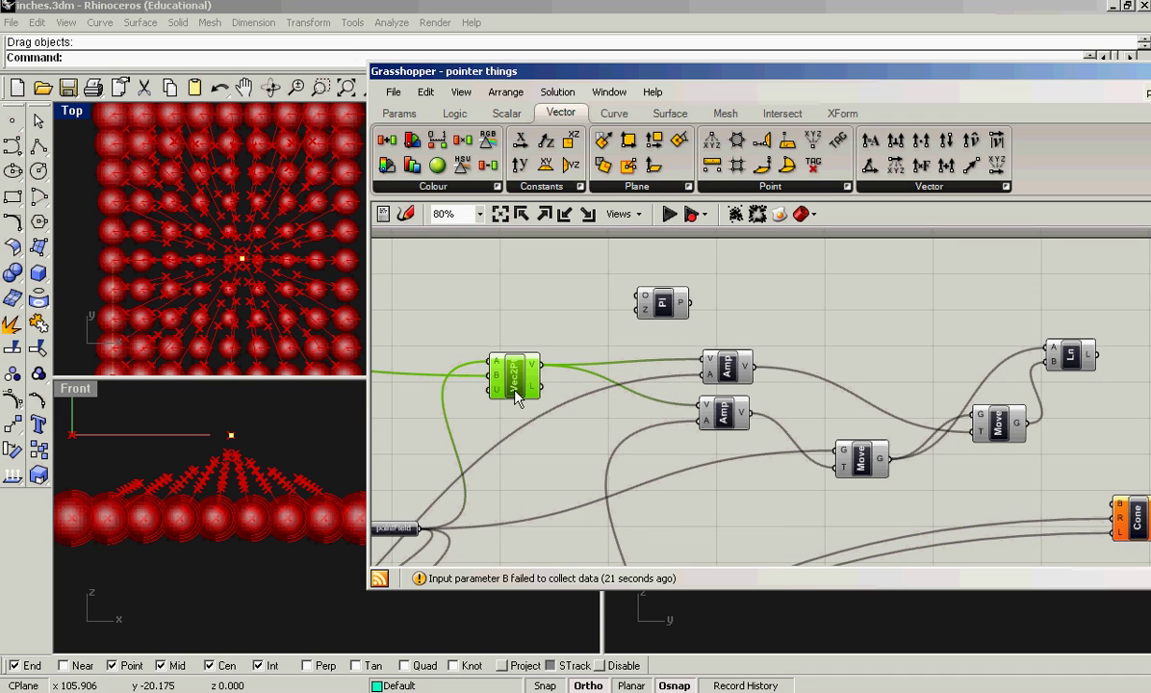
pyautogui.scroll(1, 517, 396)
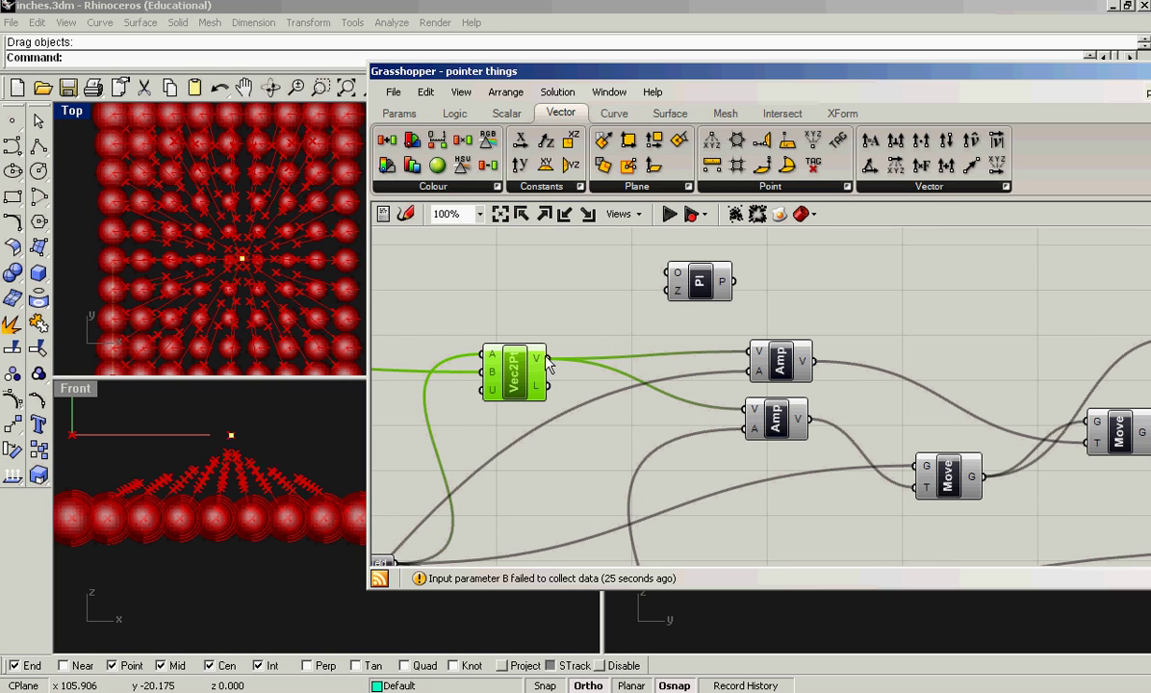
pyautogui.moveTo(548, 364); pyautogui.dragTo(674, 293)
pyautogui.scroll(-3, 593, 337)
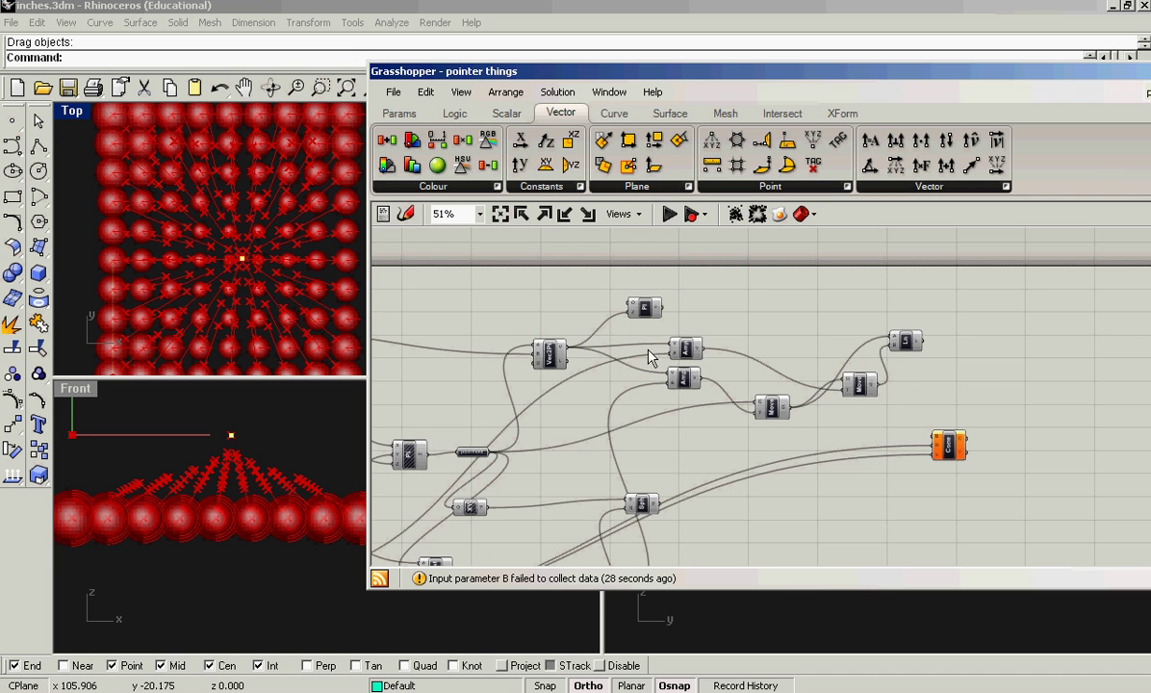
# Move the Plane Normal component beyond the second Move and connect that Move's G output to its O input
pyautogui.moveTo(652, 313); pyautogui.dragTo(996, 387)
pyautogui.scroll(5, 894, 411)
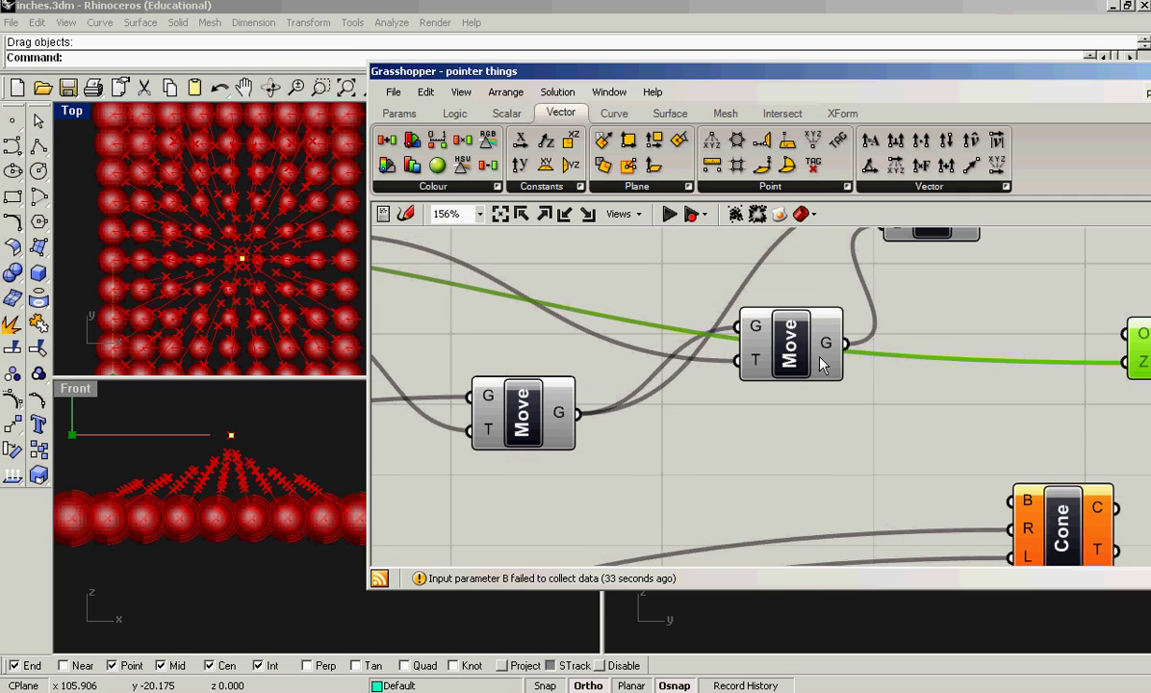
pyautogui.moveTo(922, 404); pyautogui.dragTo(716, 453, button='right')
pyautogui.scroll(-2, 701, 455)
pyautogui.scroll(3, 665, 444)
pyautogui.click(611, 405)
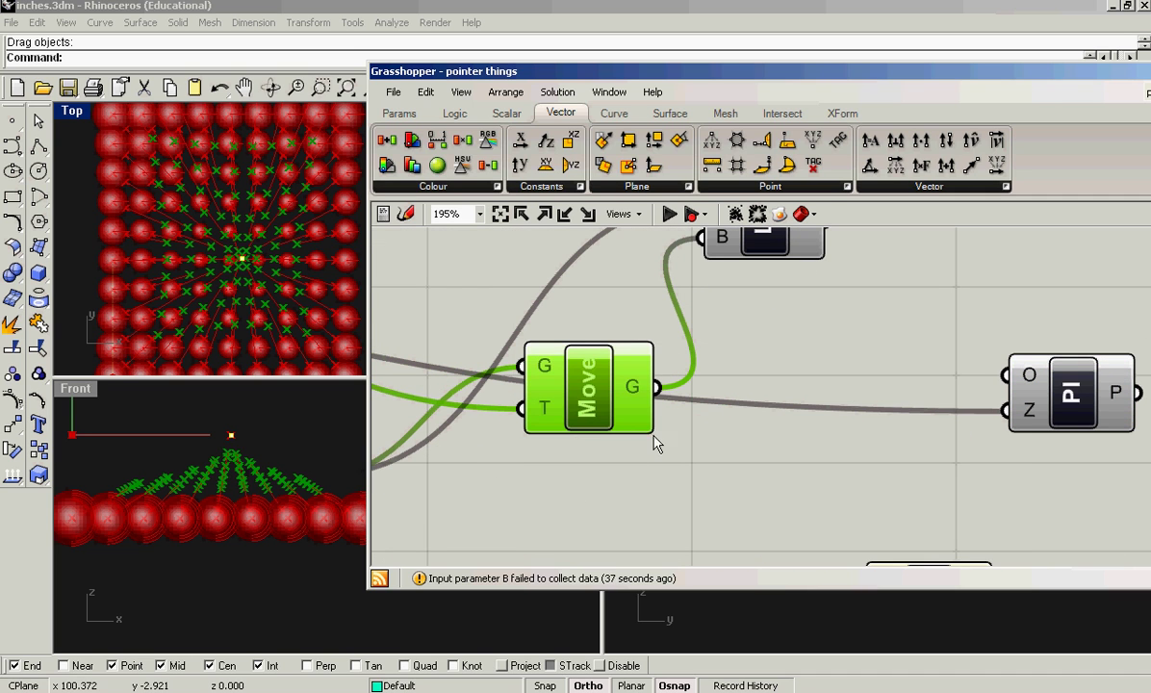
pyautogui.moveTo(656, 386); pyautogui.dragTo(1008, 385)
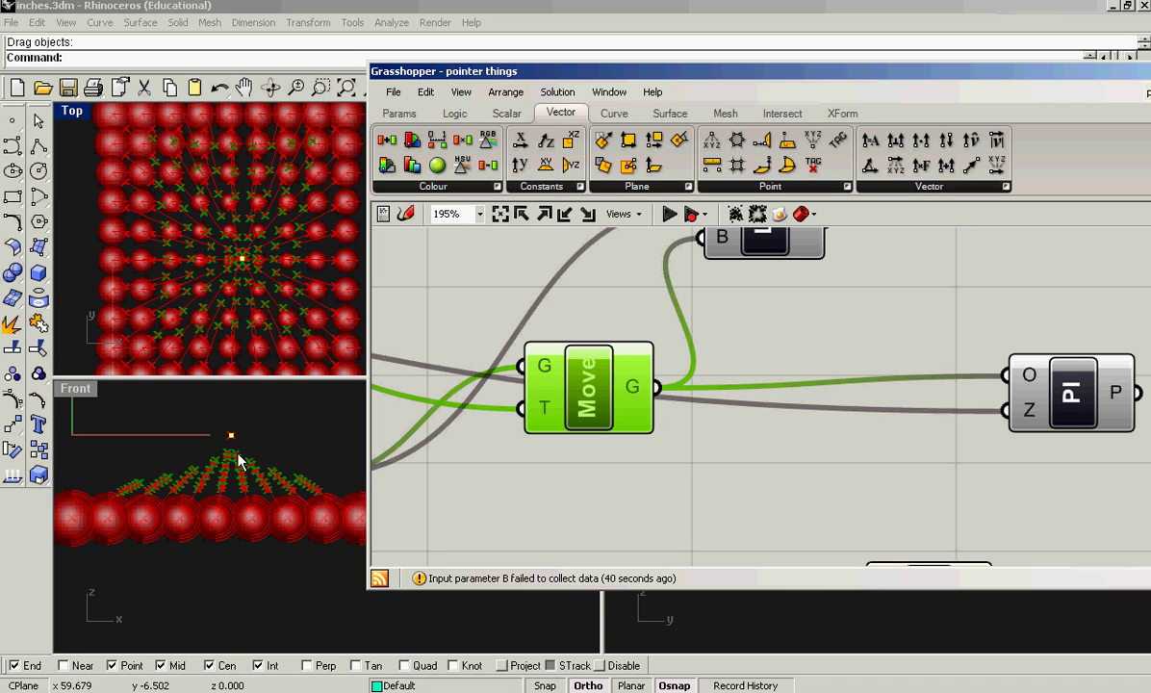
pyautogui.click(174, 572)
pyautogui.scroll(2, 259, 478)
pyautogui.scroll(1, 254, 478)
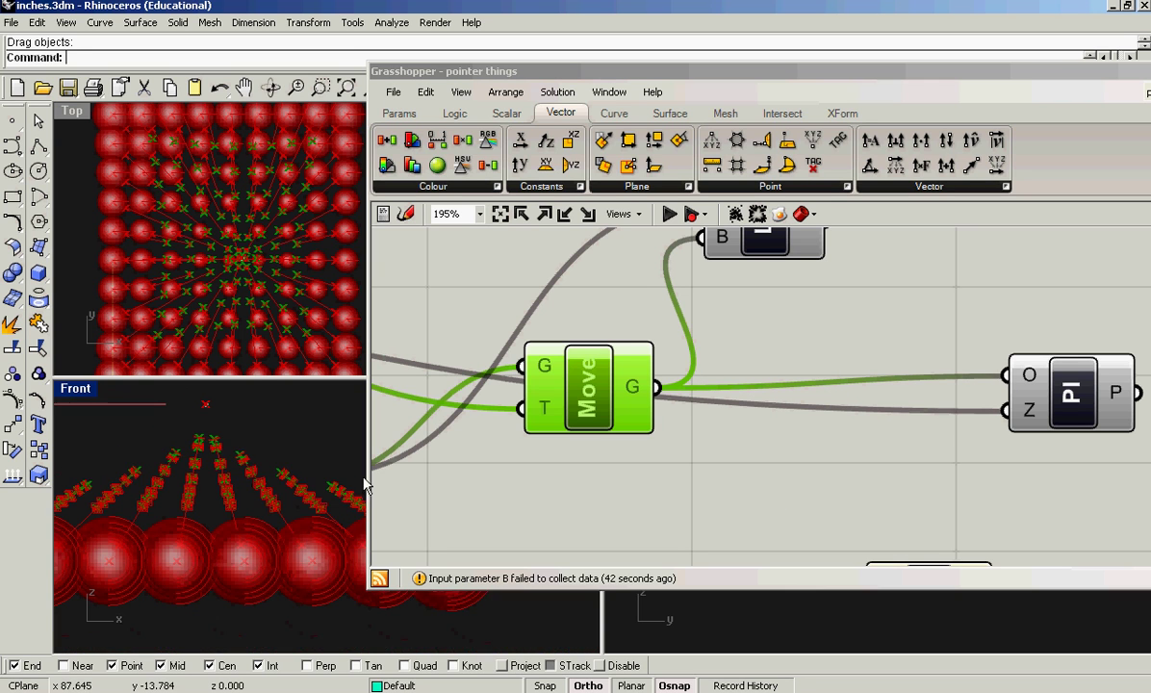
# Connect the Plane Normal's P output to the Cone's B input and inspect the cones in the Front viewport
pyautogui.scroll(-3, 794, 480)
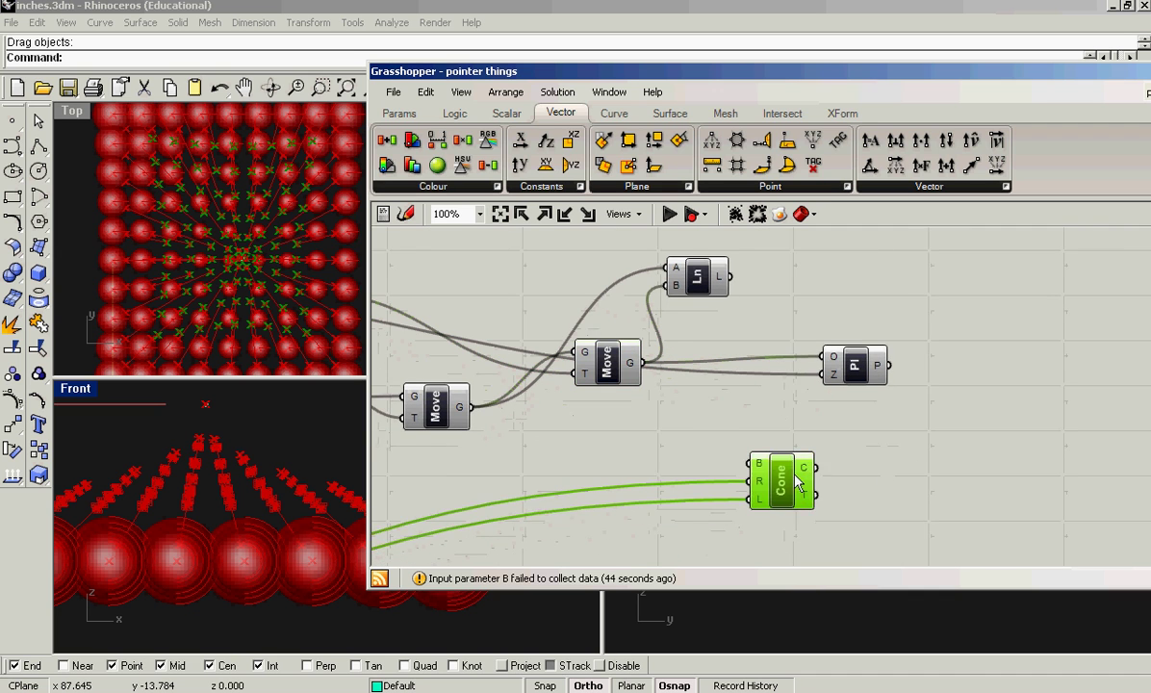
pyautogui.moveTo(750, 474); pyautogui.dragTo(960, 460)
pyautogui.moveTo(887, 366); pyautogui.dragTo(967, 449)
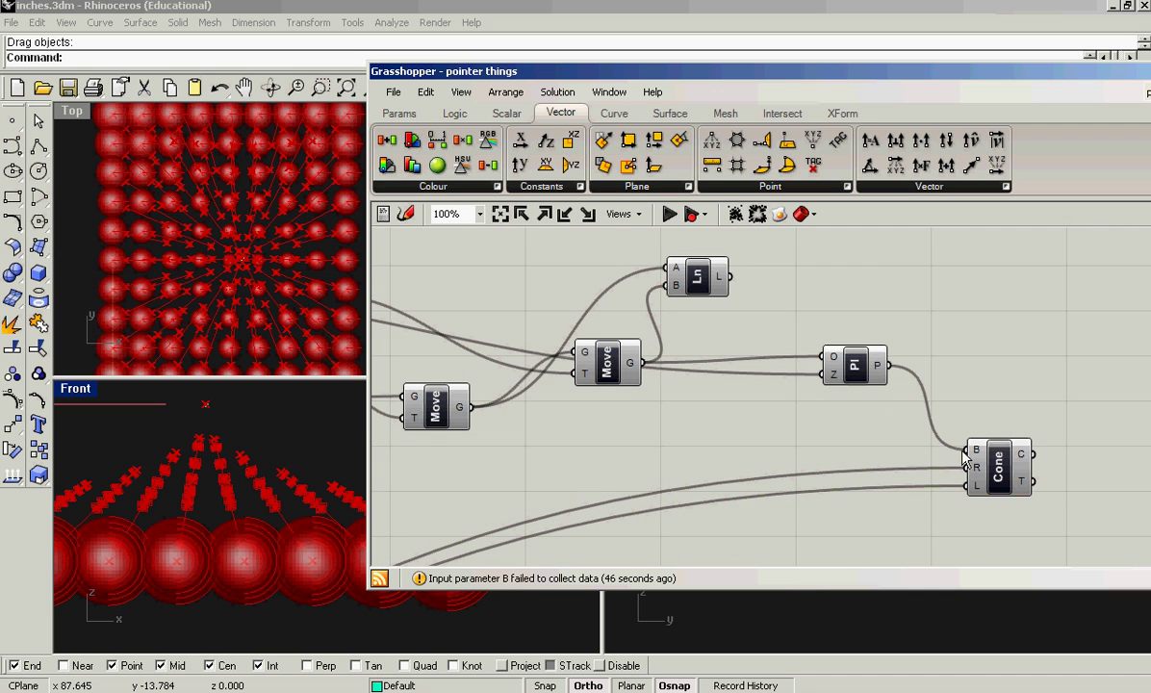
pyautogui.moveTo(639, 70); pyautogui.dragTo(630, 461)
pyautogui.click(288, 469)
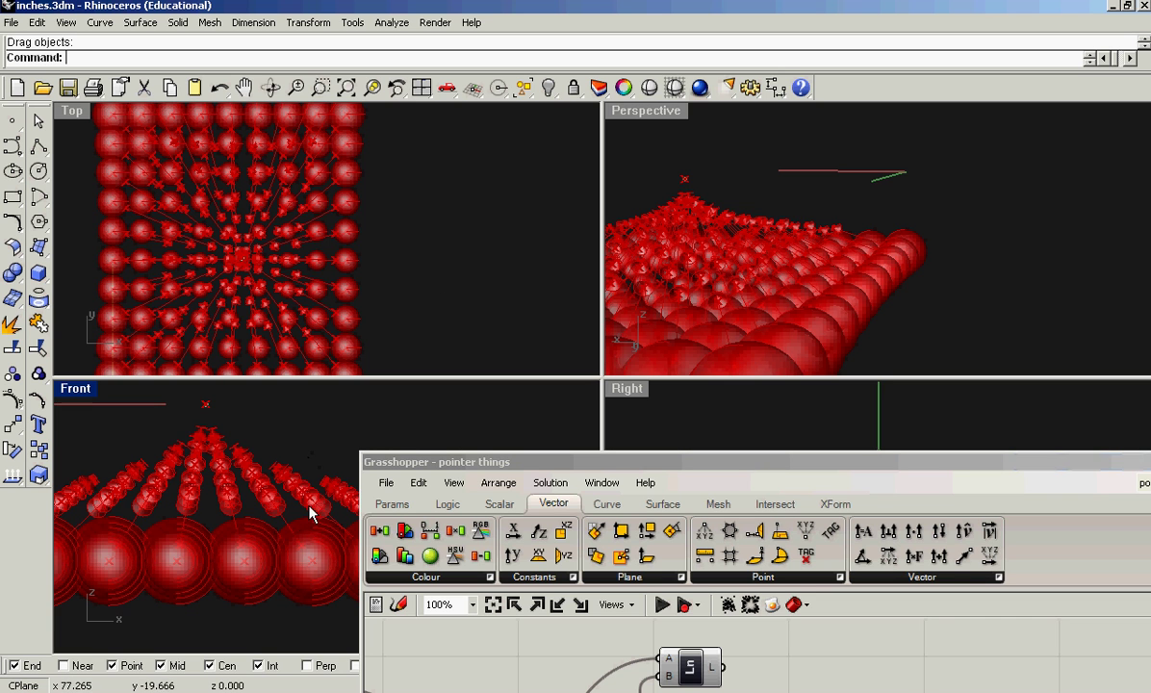
pyautogui.scroll(5, 299, 466)
pyautogui.moveTo(760, 243); pyautogui.dragTo(798, 235, button='right')
# Add a Pipe component above the Cone and connect the Line's L output to its C input
pyautogui.moveTo(780, 470); pyautogui.dragTo(753, 162)
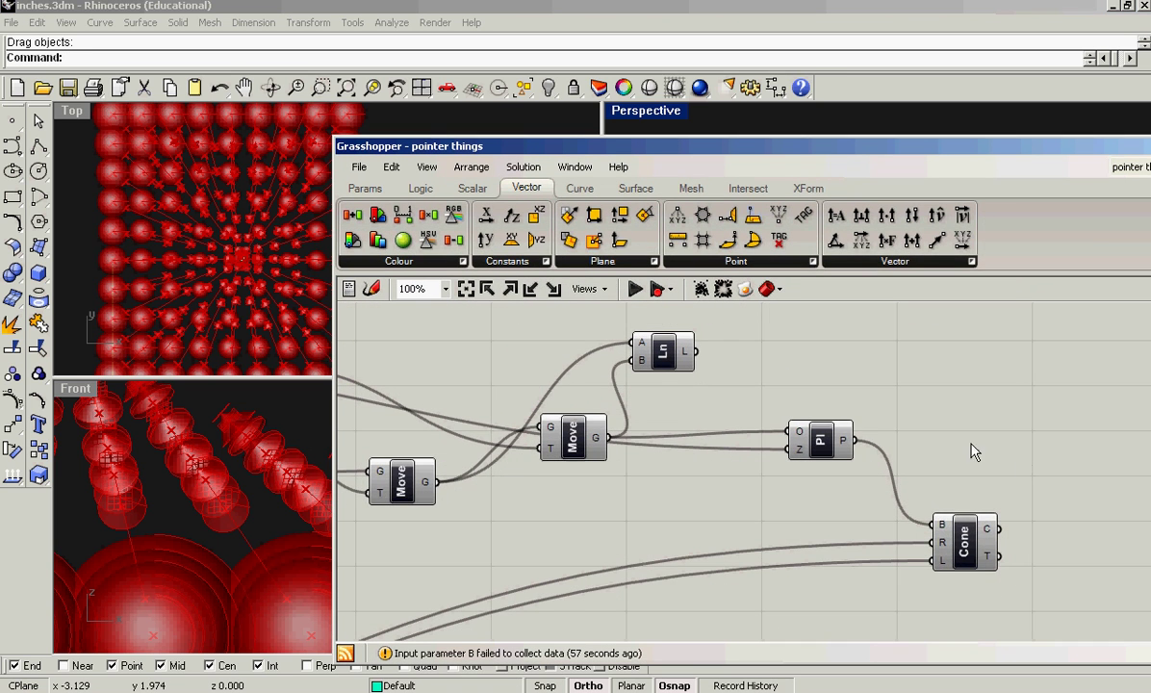
pyautogui.scroll(-2, 786, 310)
pyautogui.click(632, 191)
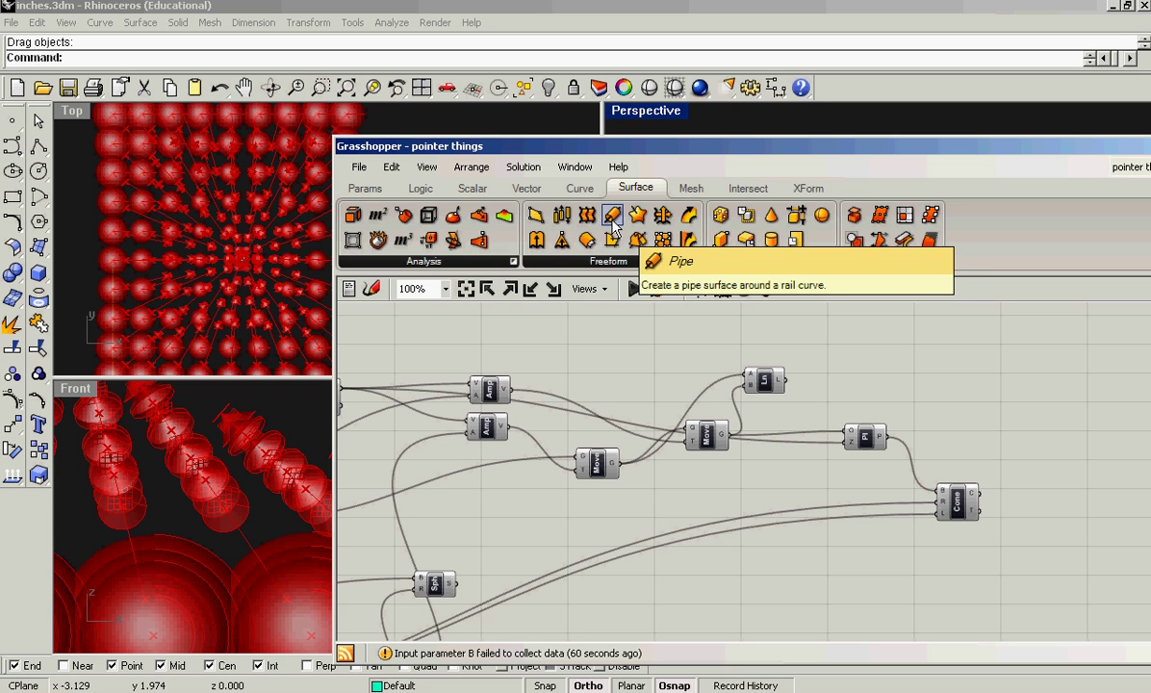
pyautogui.moveTo(612, 227); pyautogui.dragTo(919, 385)
pyautogui.scroll(2, 809, 411)
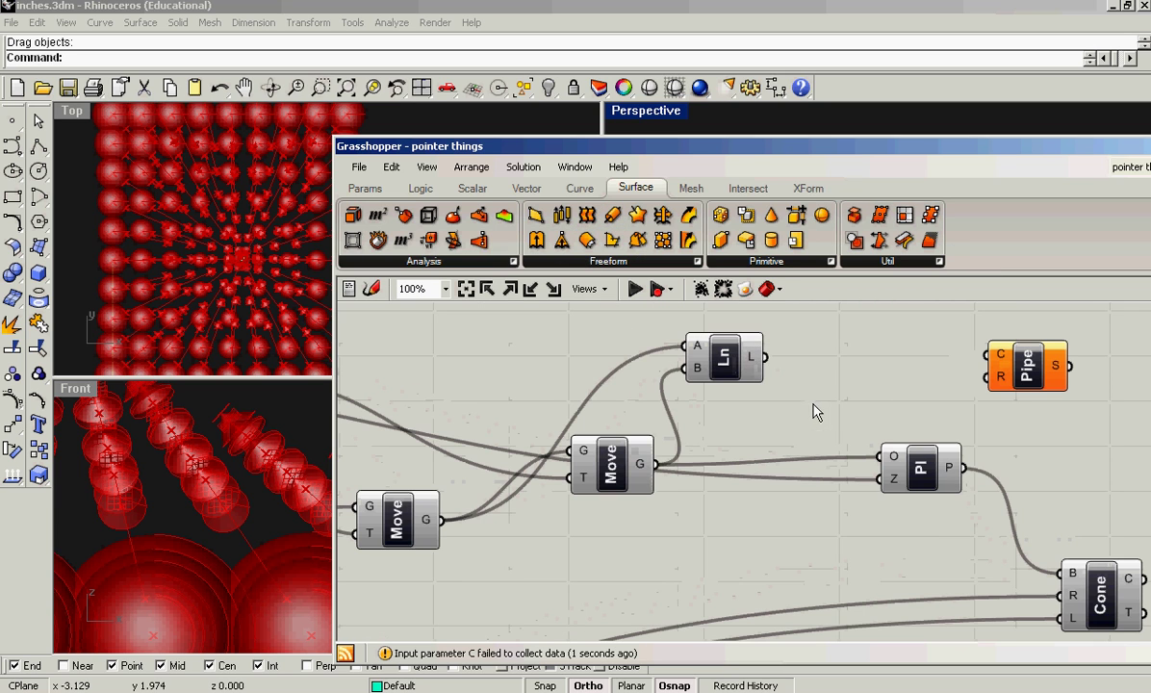
pyautogui.moveTo(767, 357); pyautogui.dragTo(986, 354)
pyautogui.scroll(-4, 878, 381)
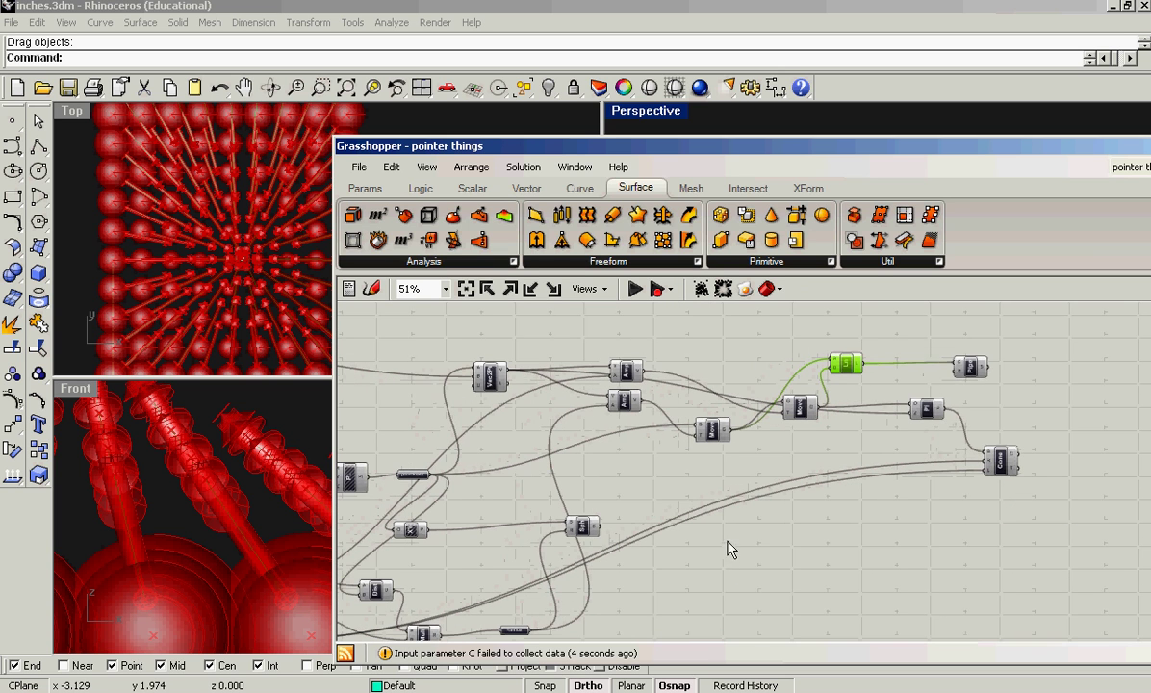
# Bring the Pipe component beside the coneRadius parameter and connect coneRadius to its R input
pyautogui.moveTo(974, 370); pyautogui.dragTo(787, 597)
pyautogui.moveTo(738, 597); pyautogui.dragTo(999, 417, button='right')
pyautogui.moveTo(1054, 421); pyautogui.dragTo(626, 474)
pyautogui.scroll(5, 480, 469)
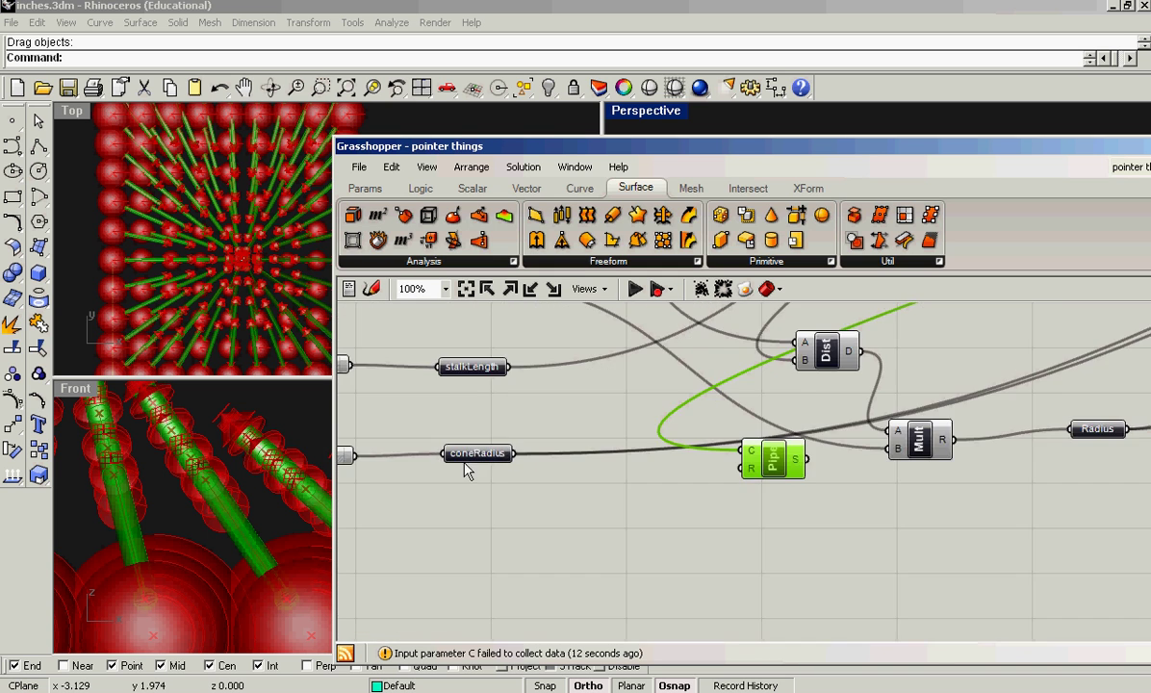
pyautogui.moveTo(521, 444); pyautogui.dragTo(875, 468)
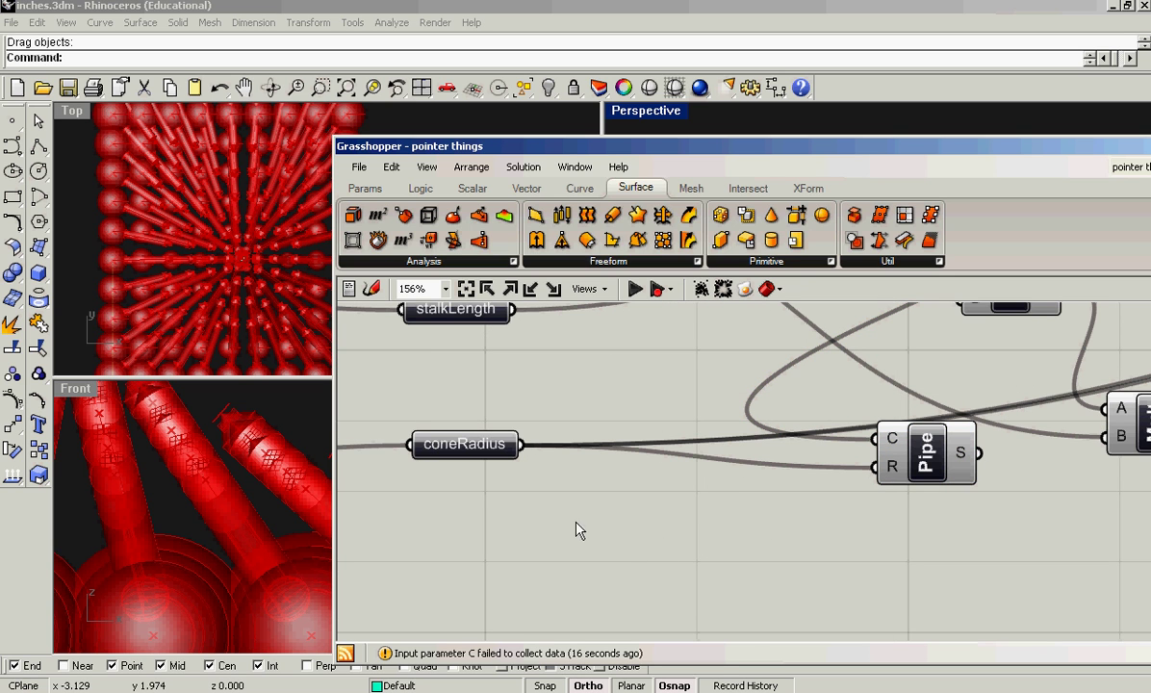
pyautogui.scroll(-5, 615, 530)
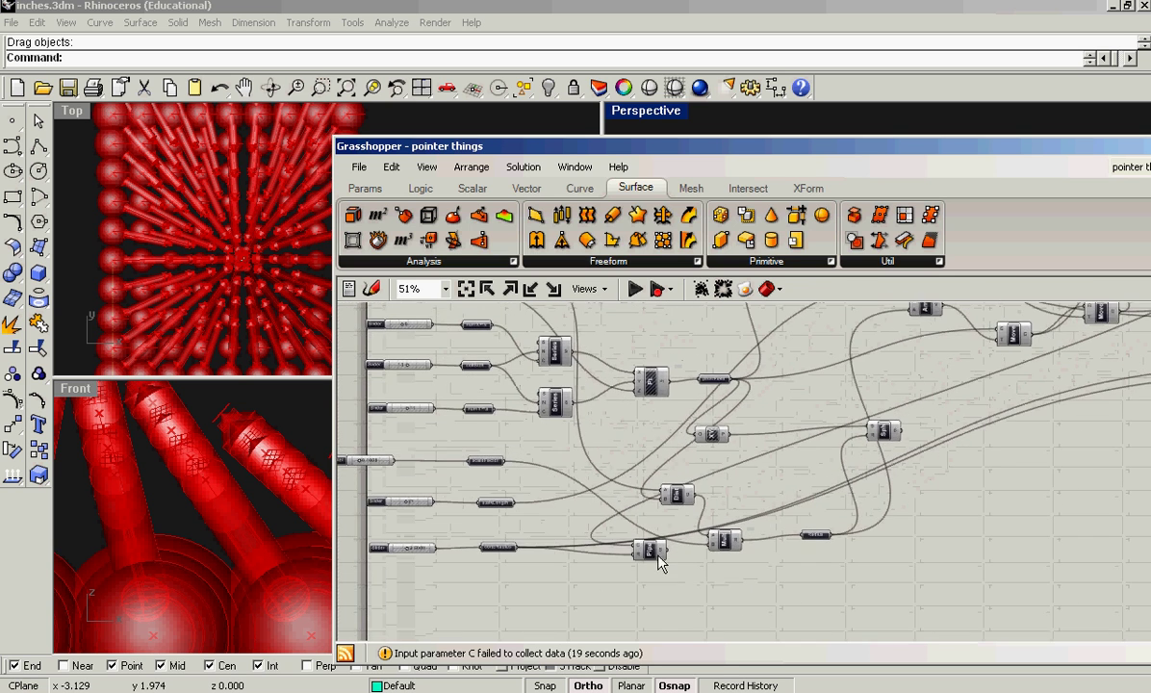
# Move the Pipe component back beside the Line component, above the Cone
pyautogui.click(649, 551)
pyautogui.moveTo(822, 518); pyautogui.dragTo(1046, 450)
pyautogui.moveTo(1046, 450); pyautogui.dragTo(746, 622, button='right')
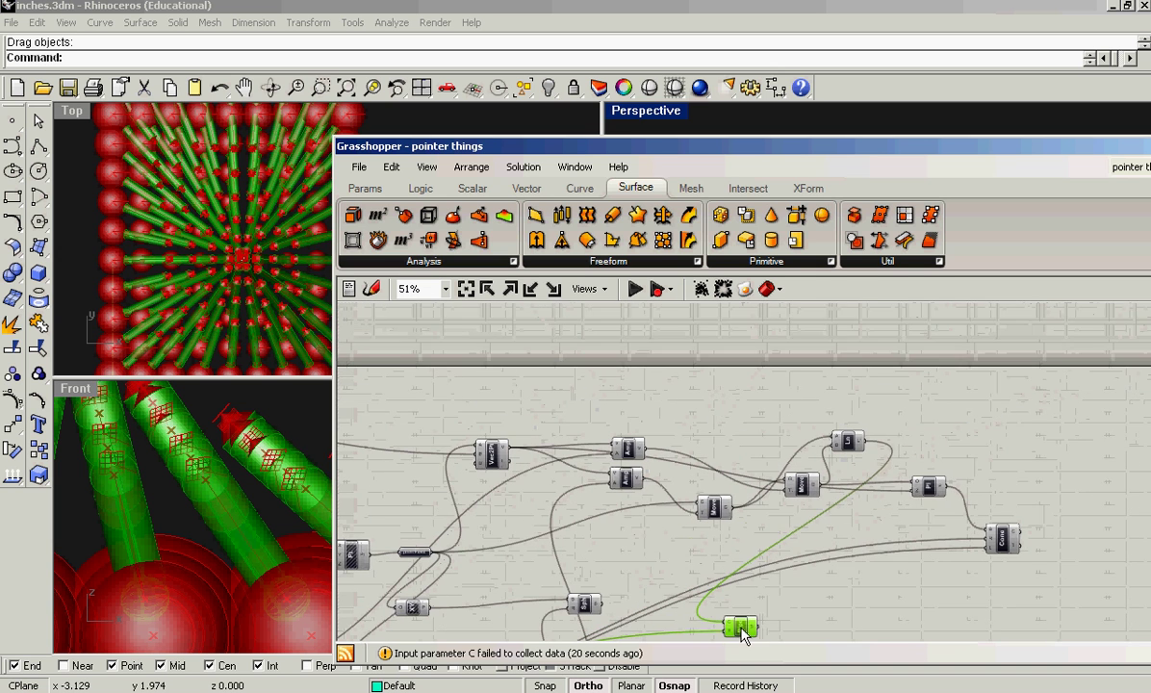
pyautogui.moveTo(748, 629); pyautogui.dragTo(1001, 462)
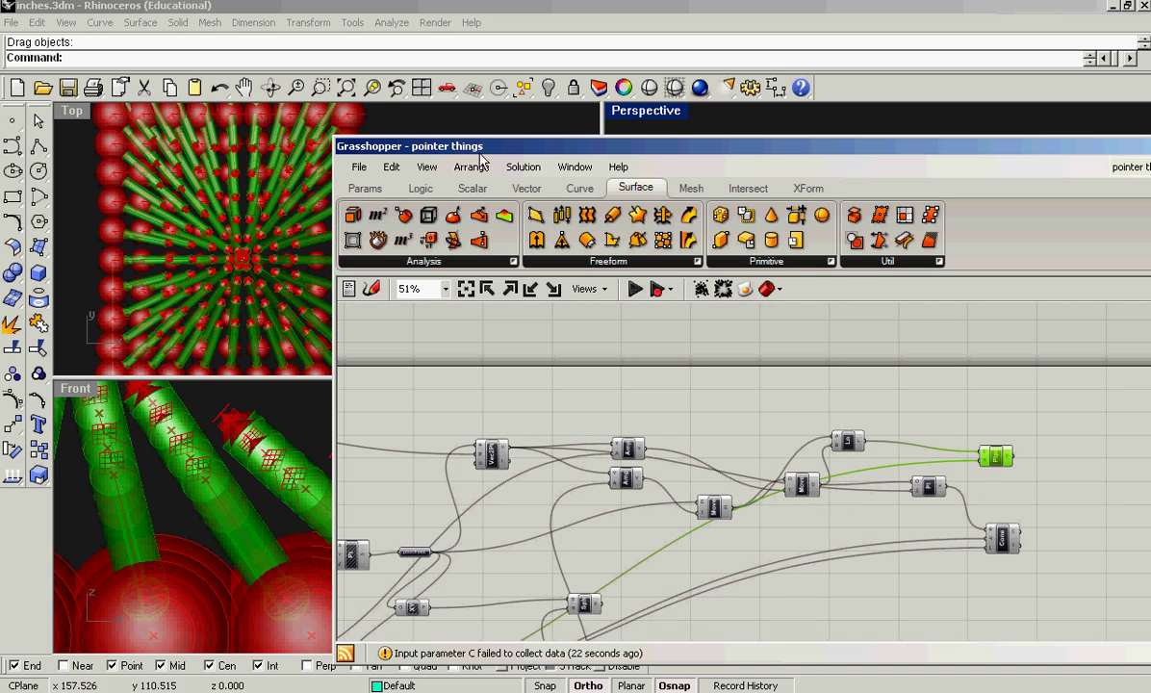
# Uncover the Rhino viewports and raise the attractor point slightly in the Front viewport
pyautogui.moveTo(471, 154); pyautogui.dragTo(663, 381)
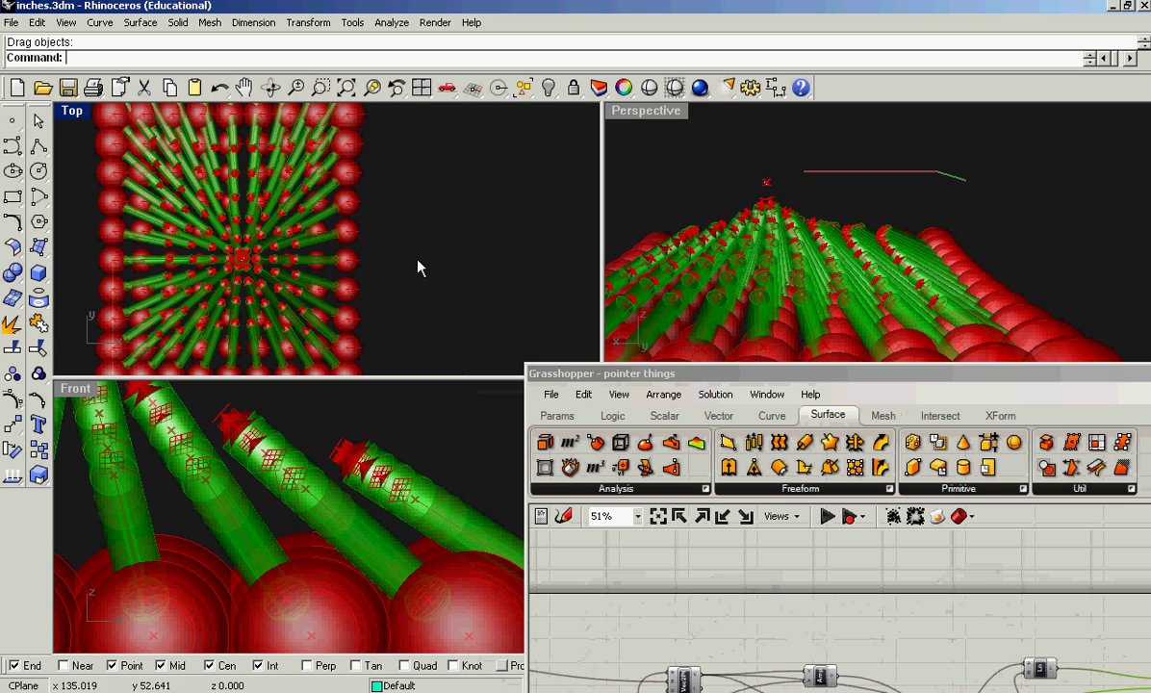
pyautogui.scroll(-2, 390, 279)
pyautogui.moveTo(444, 441); pyautogui.dragTo(352, 443, button='right')
pyautogui.moveTo(271, 411); pyautogui.dragTo(331, 415)
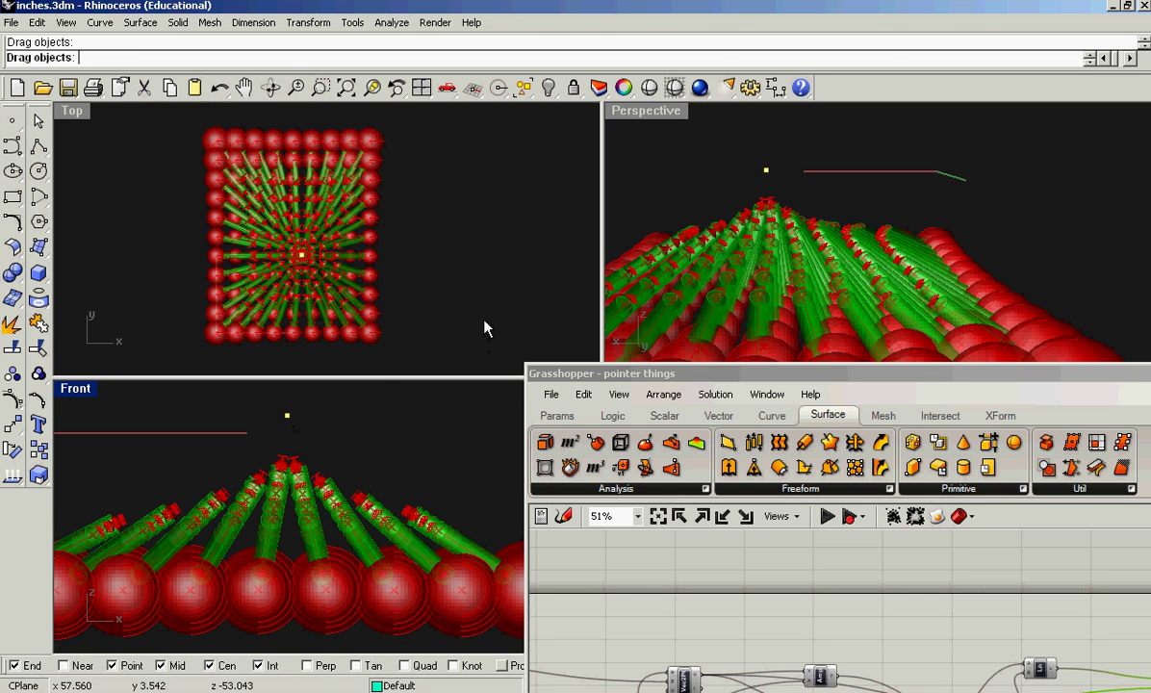
# Move the attractor point straight up within the sphere grid in the Top viewport using the Move command
pyautogui.moveTo(282, 235); pyautogui.dragTo(339, 285)
pyautogui.scroll(4, 307, 266)
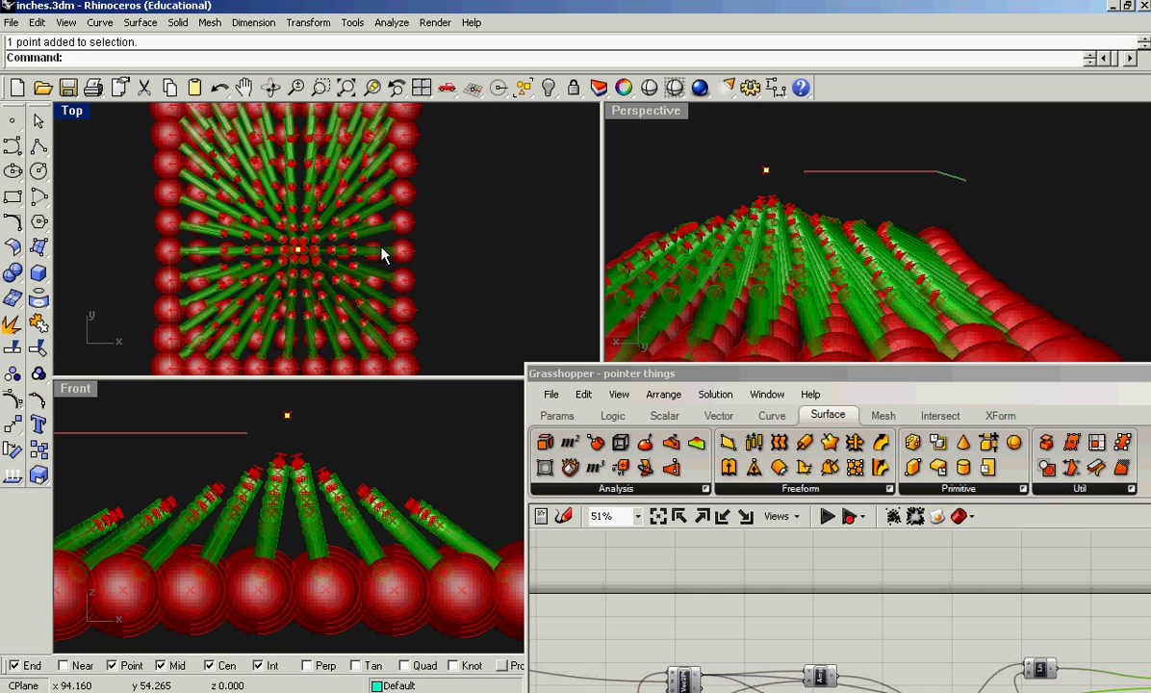
pyautogui.write('m')
pyautogui.press('Return')
pyautogui.click(457, 257)
pyautogui.click(465, 190)
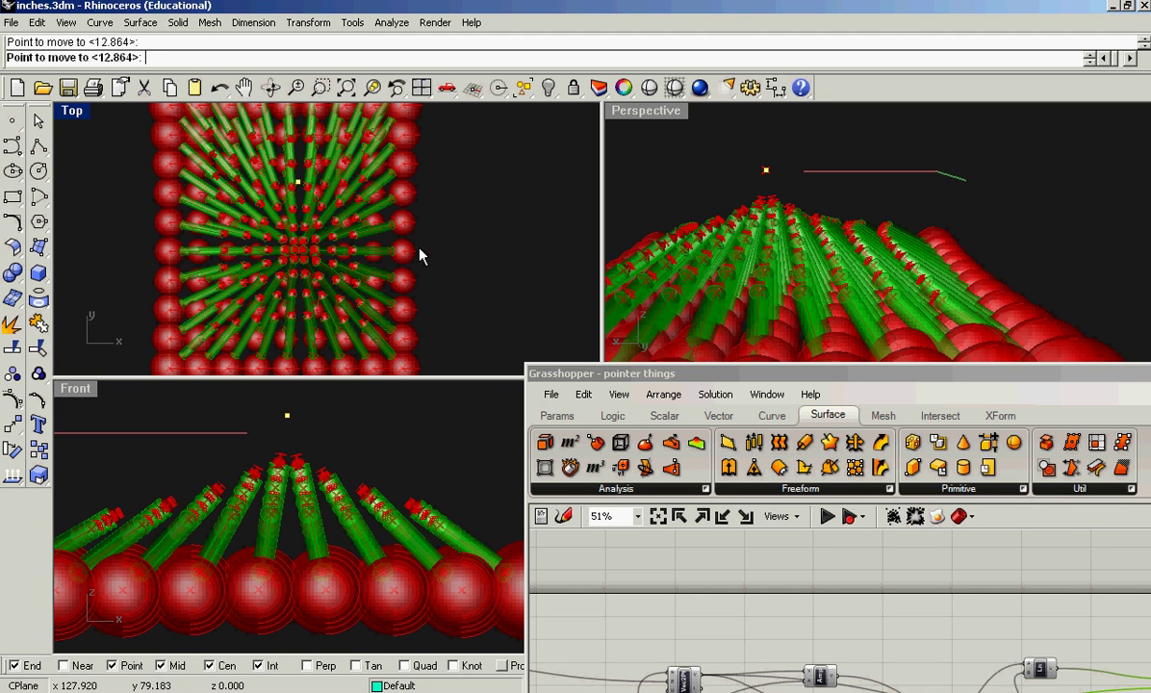
pyautogui.click(290, 252)
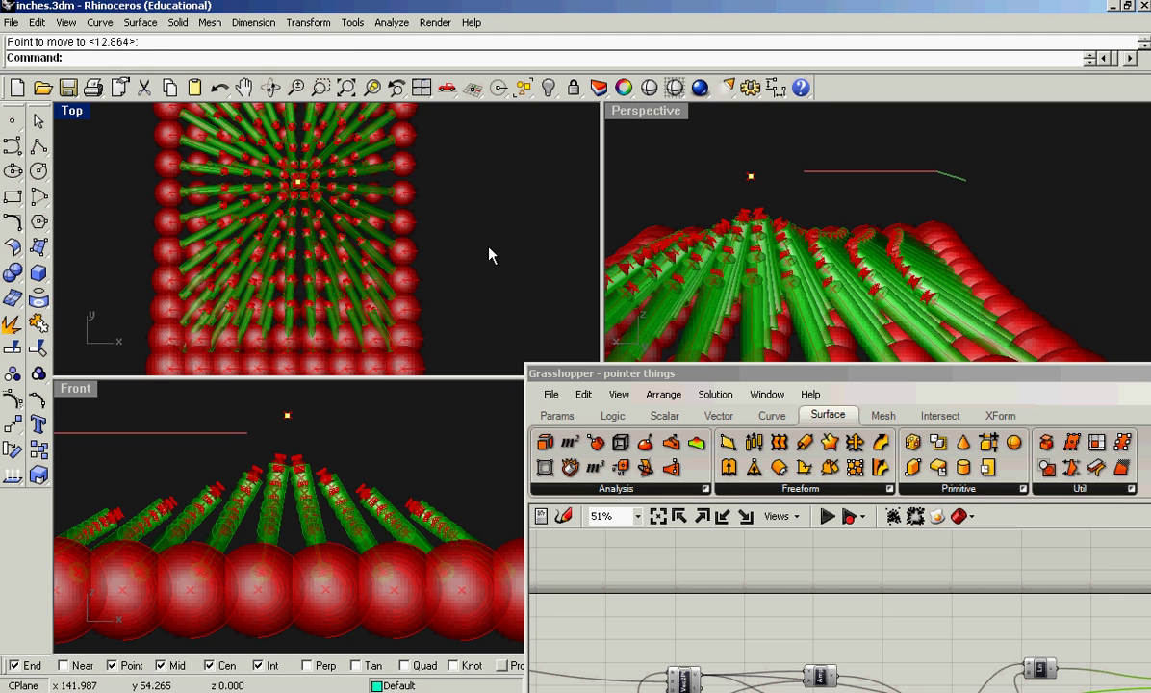
pyautogui.scroll(-2, 504, 243)
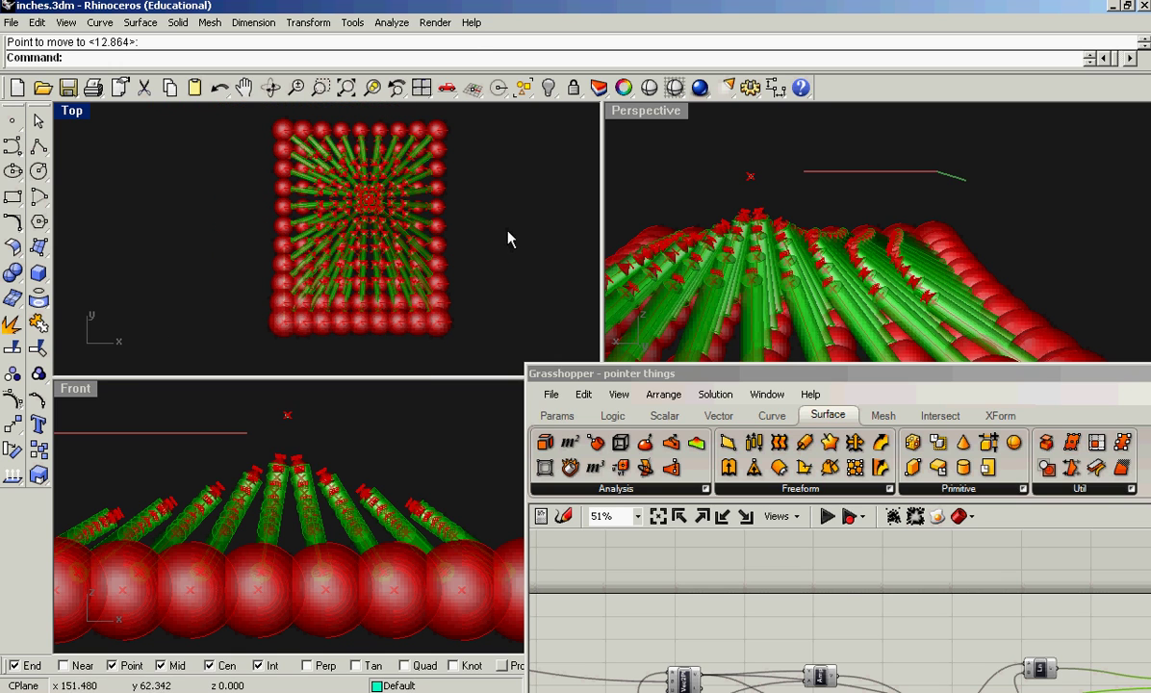